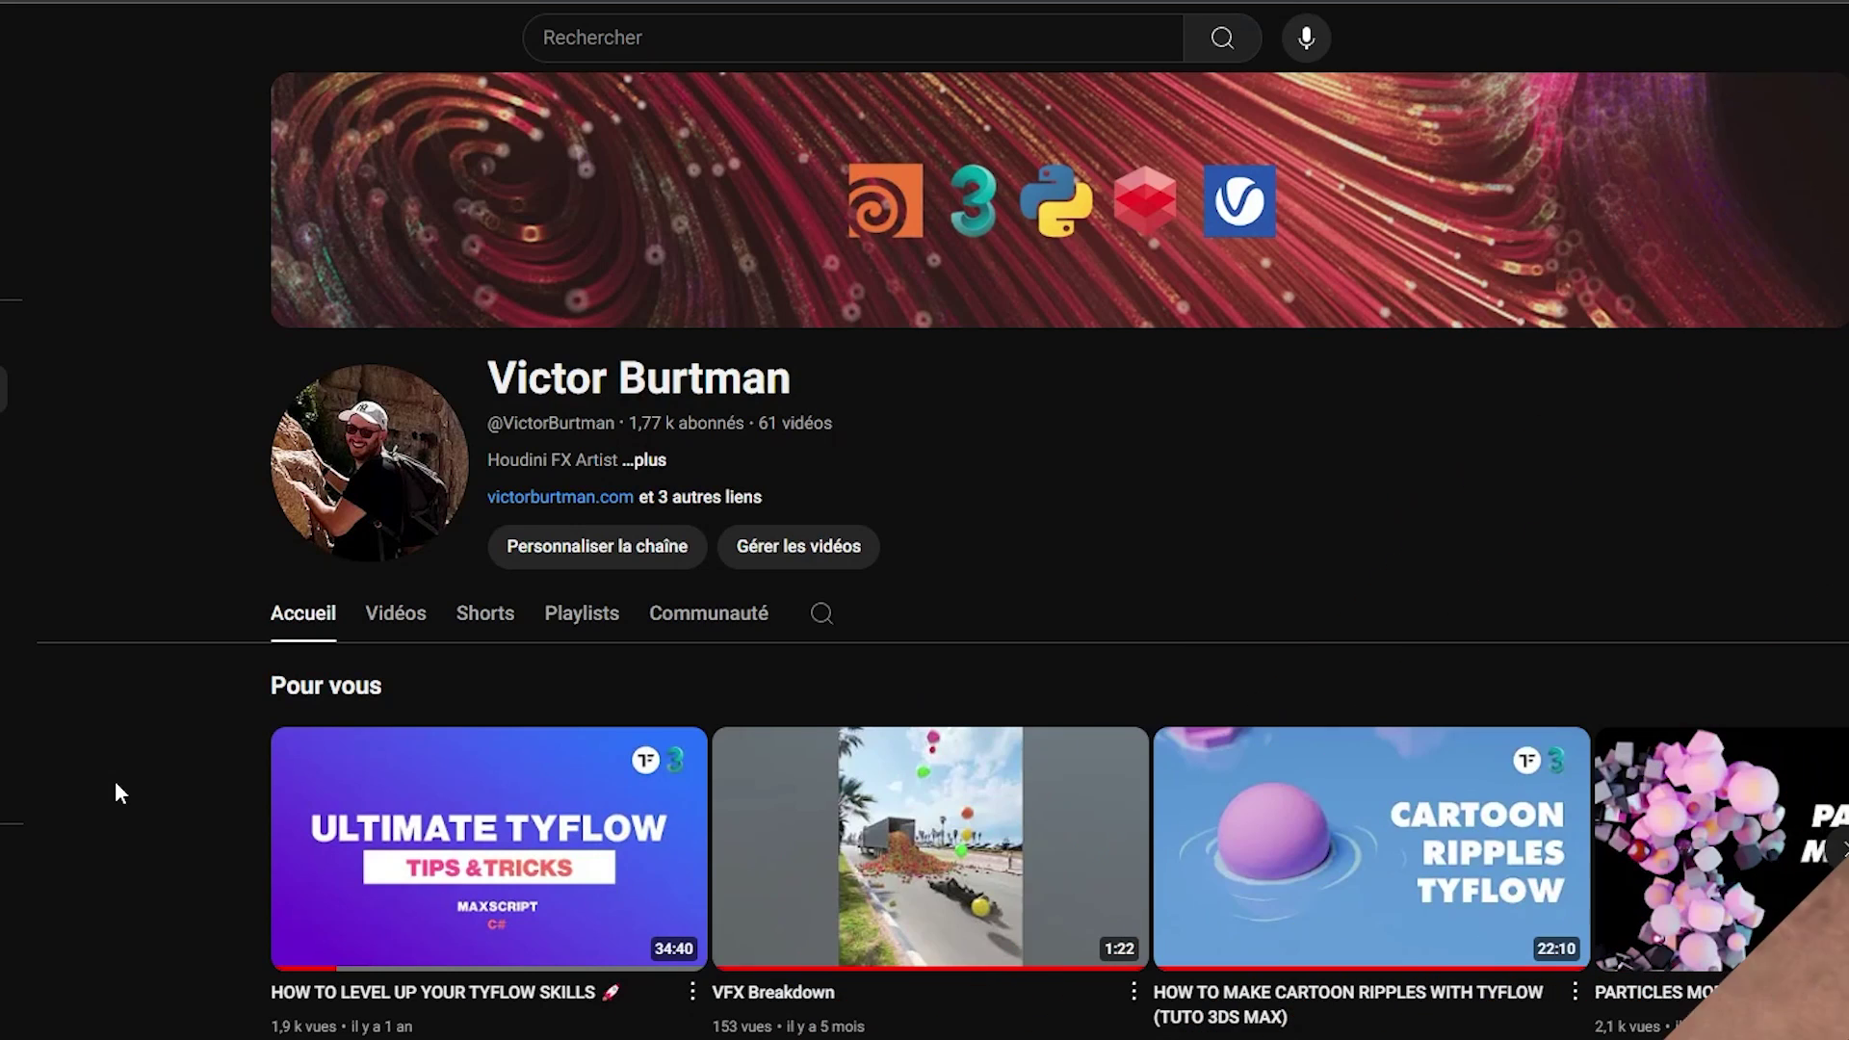
scroll(115, 792, "down", 5)
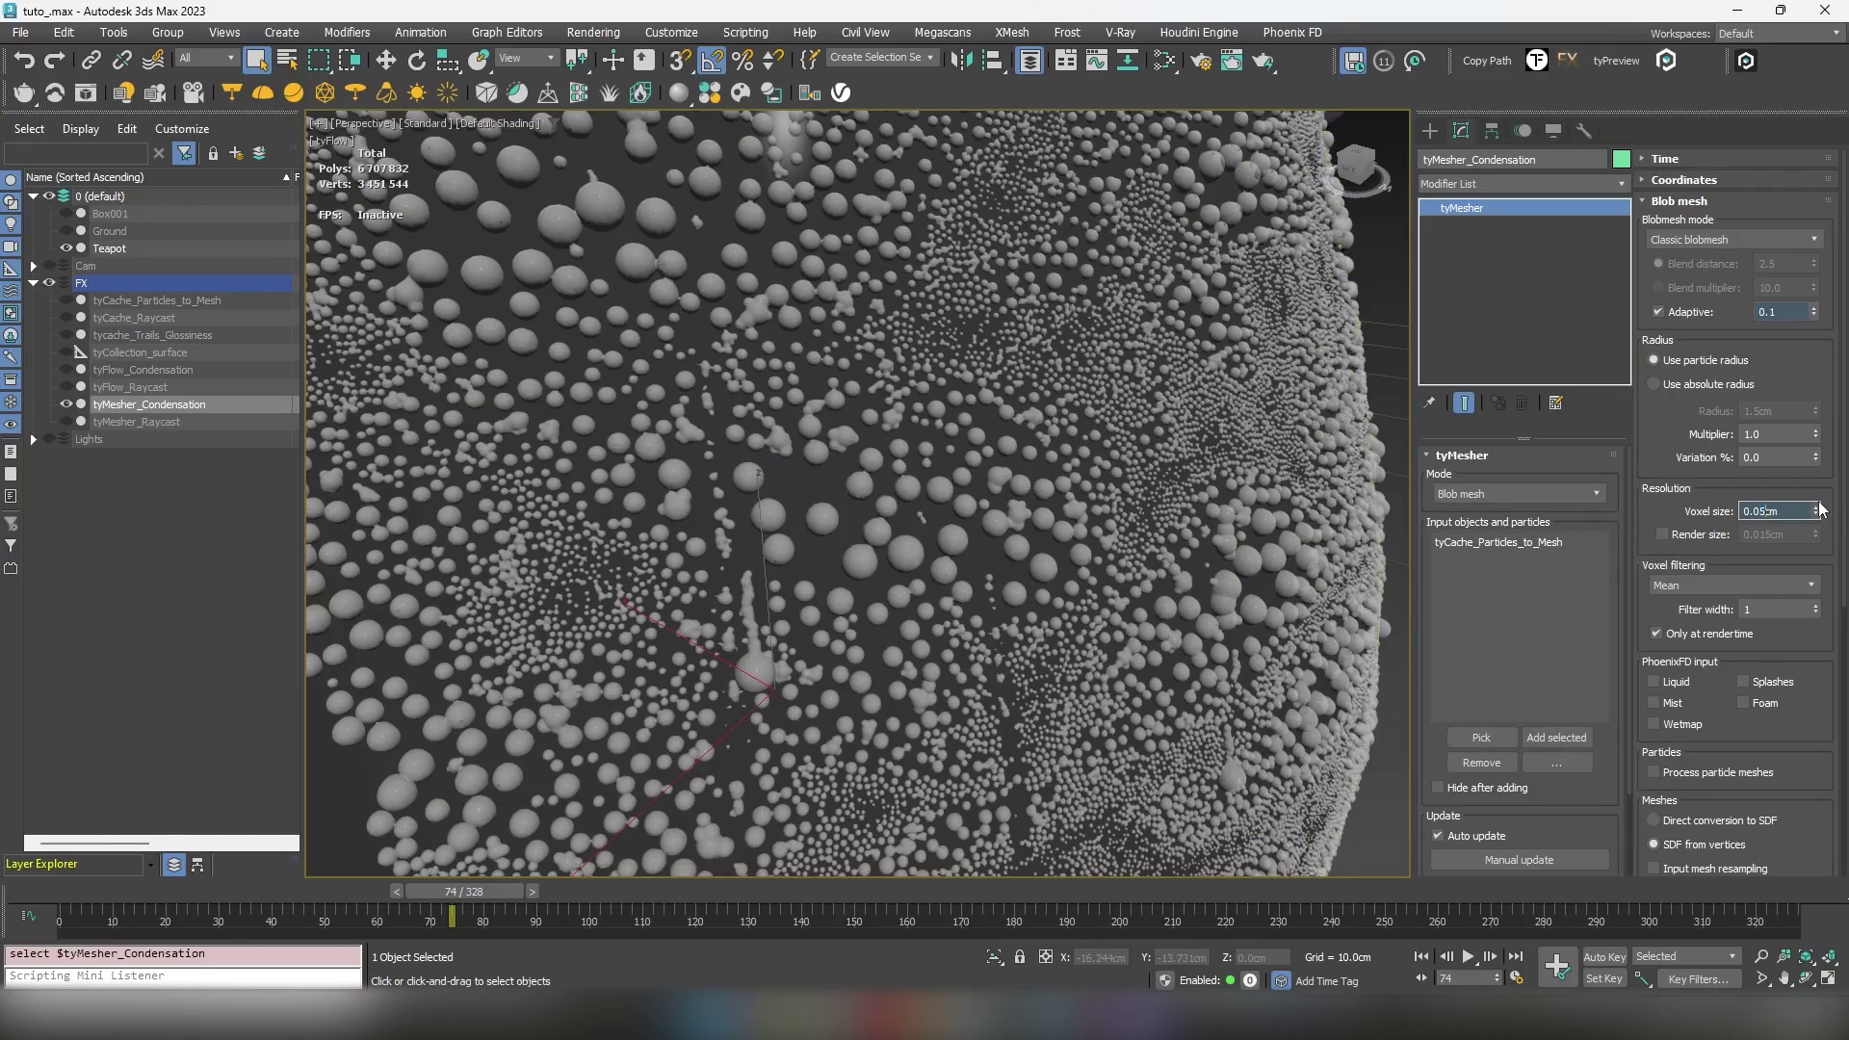
- Try a voxel size of 0.05 cm on the tyMesher_Condensation blob mesh and inspect the droplets
key("Return")
scroll(466, 453, "up", 5)
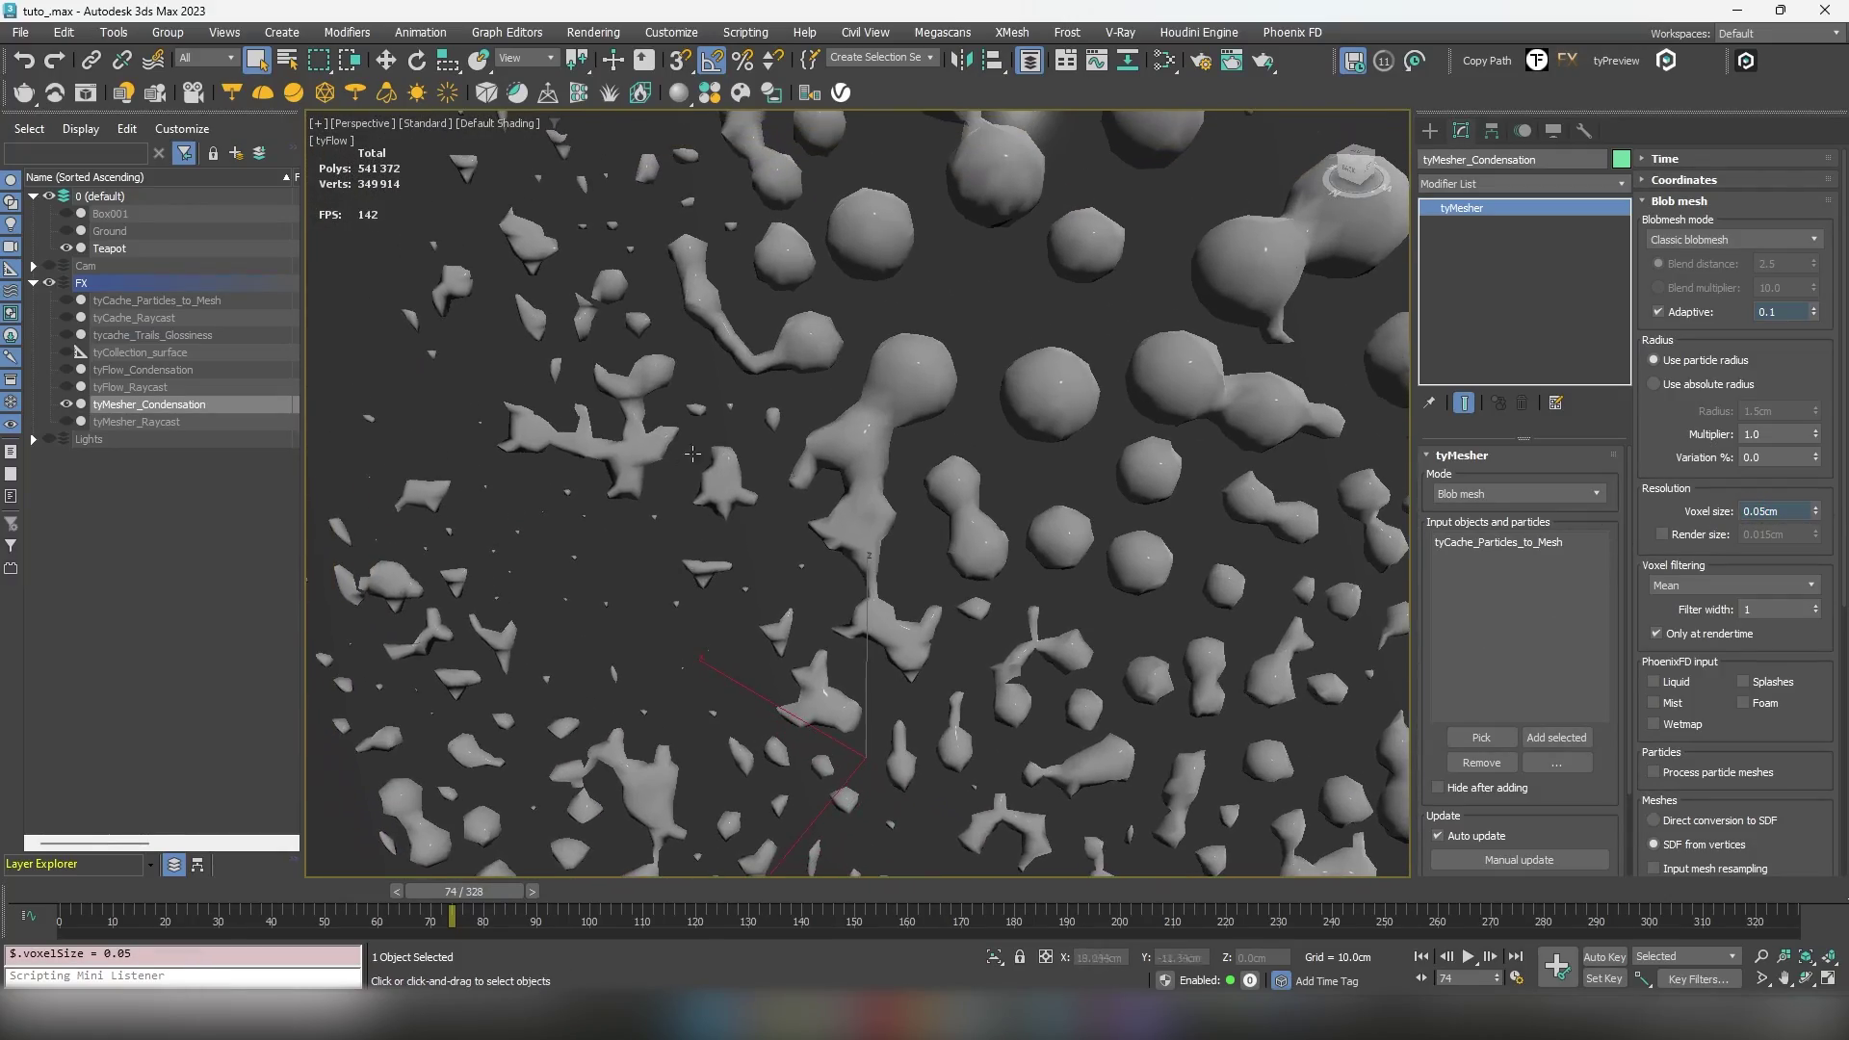
scroll(692, 453, "down", 3)
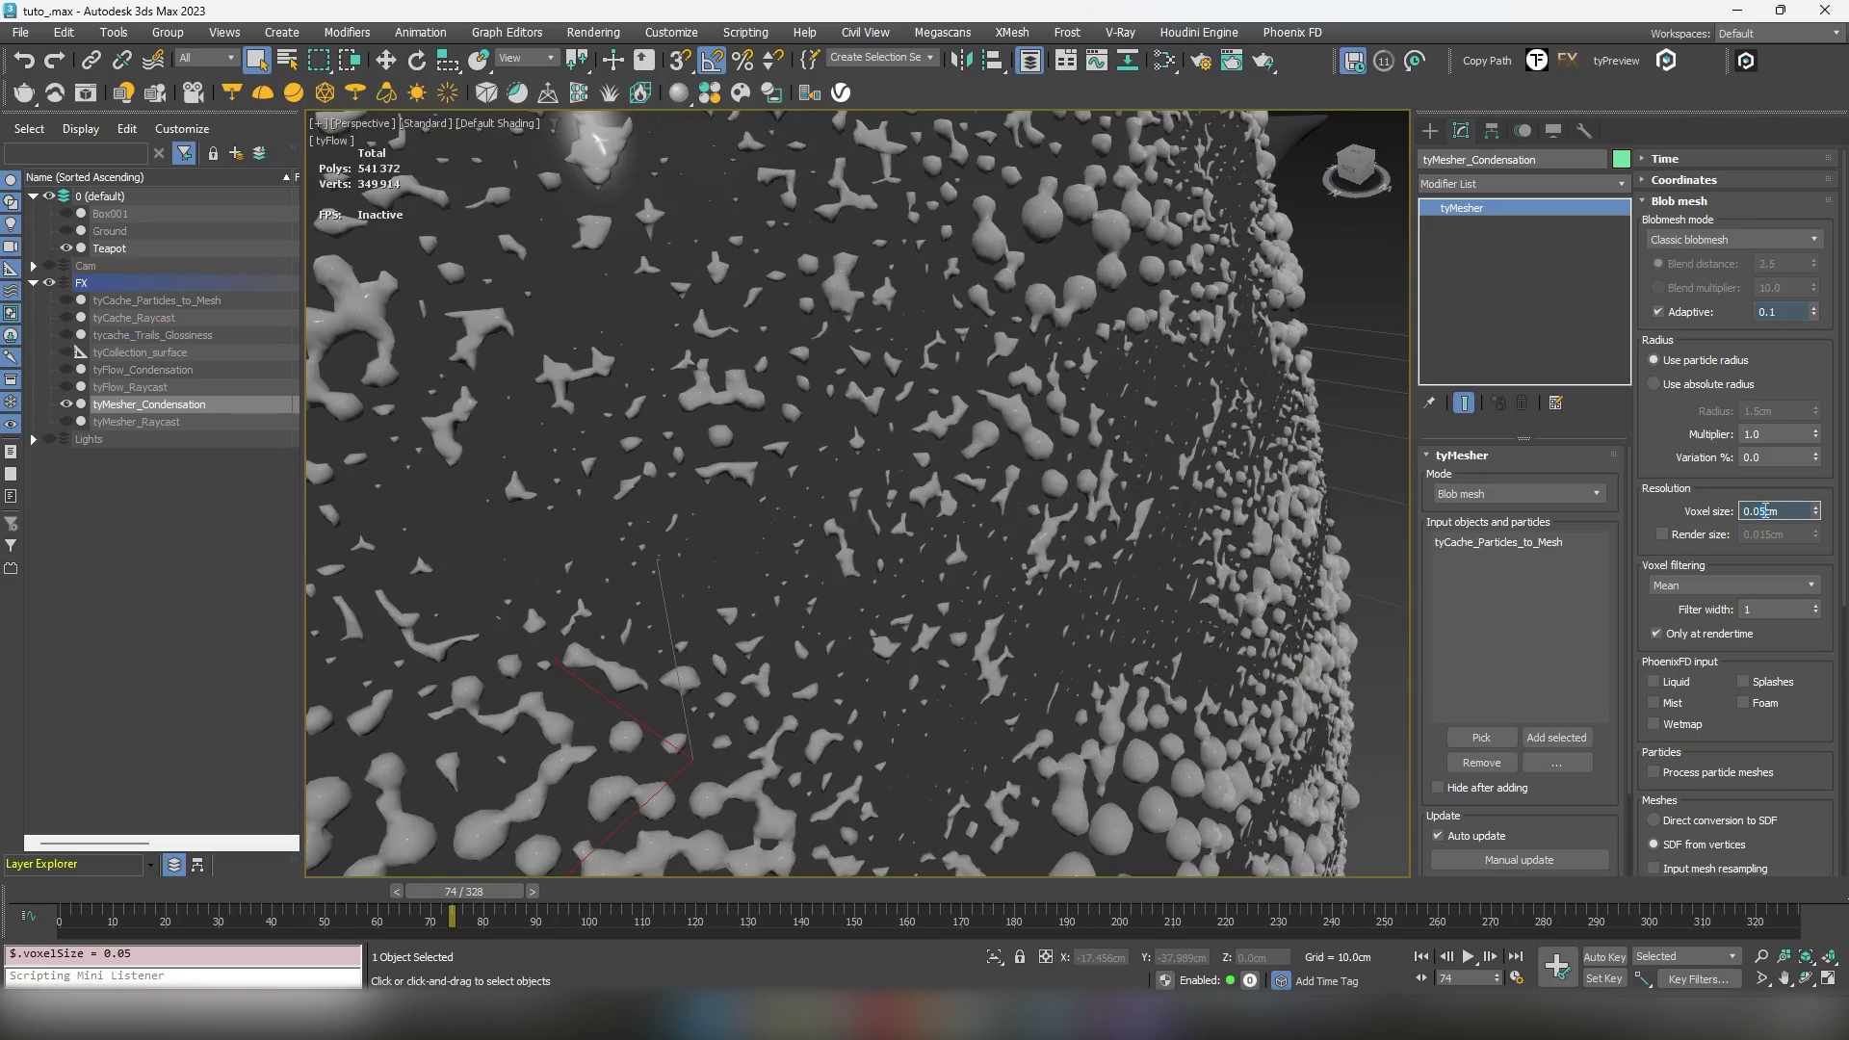
- Set the tyMesher_Condensation voxel size to 0.03 cm and check the droplet shapes
key("BackSpace")
type("3")
key("Return")
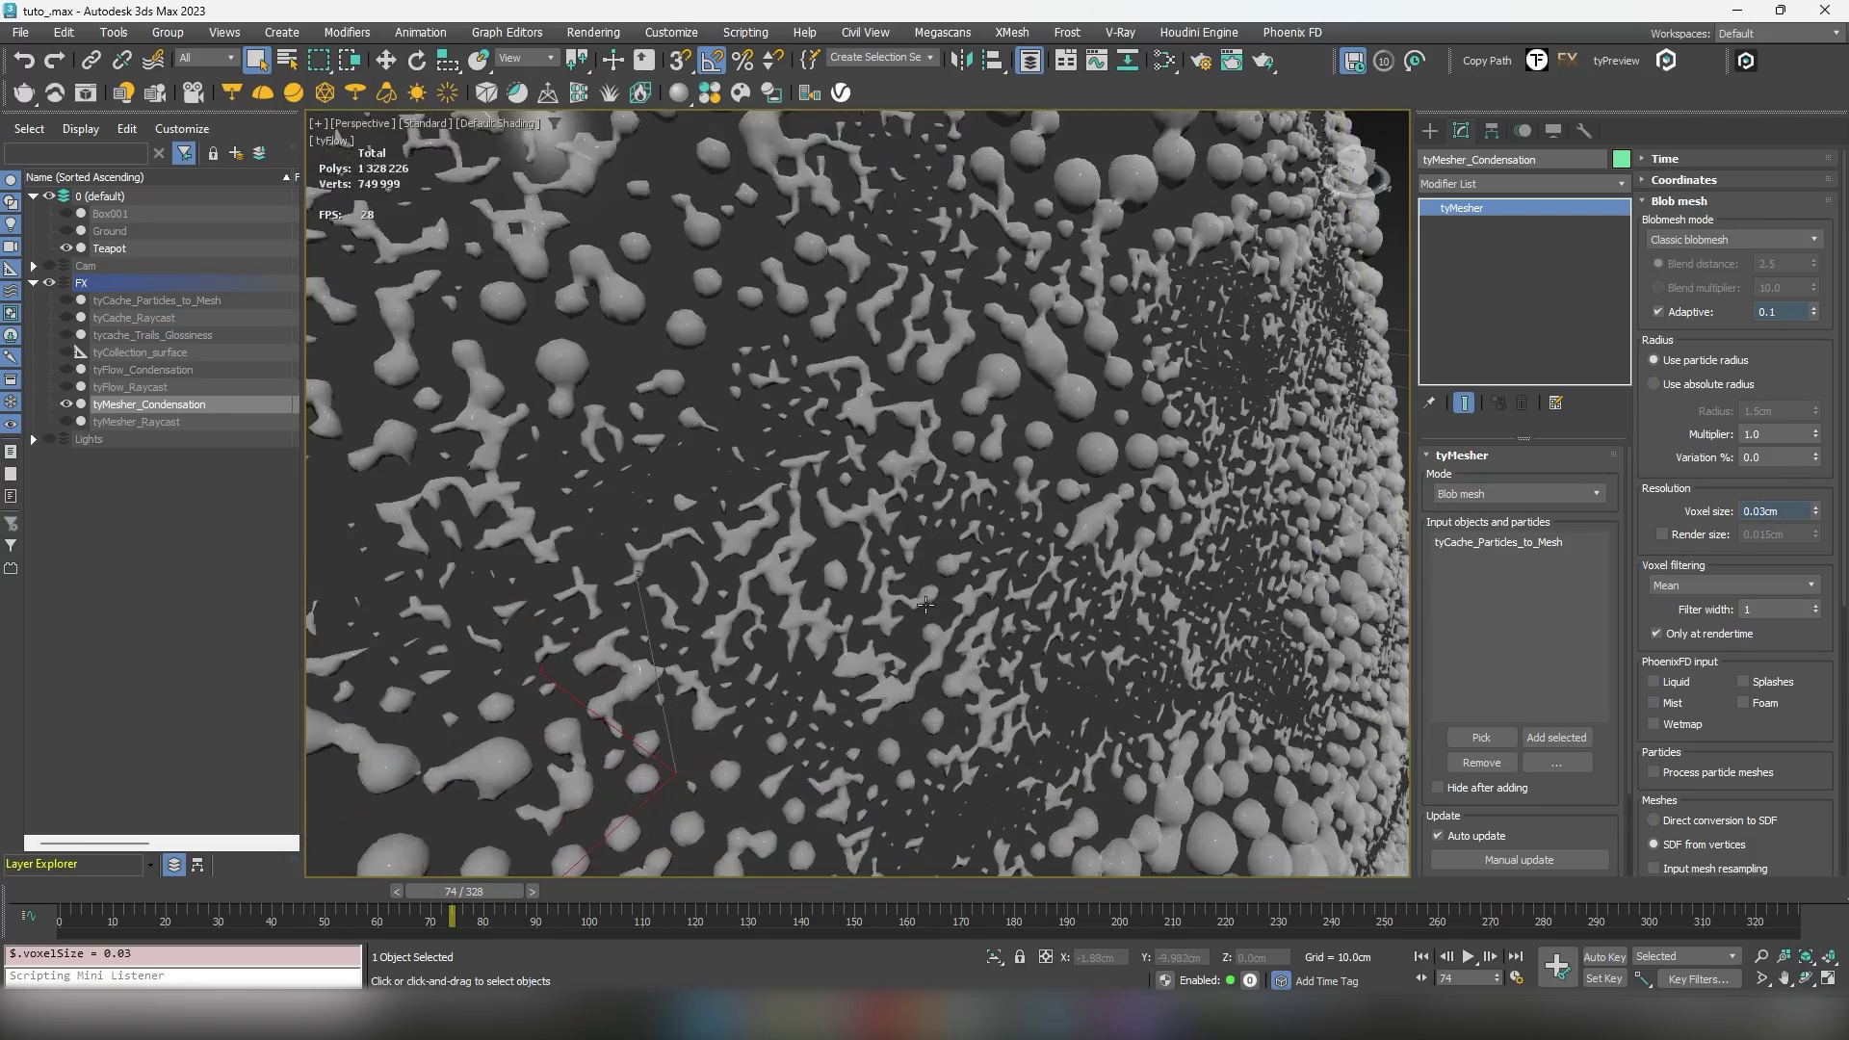
middle_click_drag(842, 566, 983, 649)
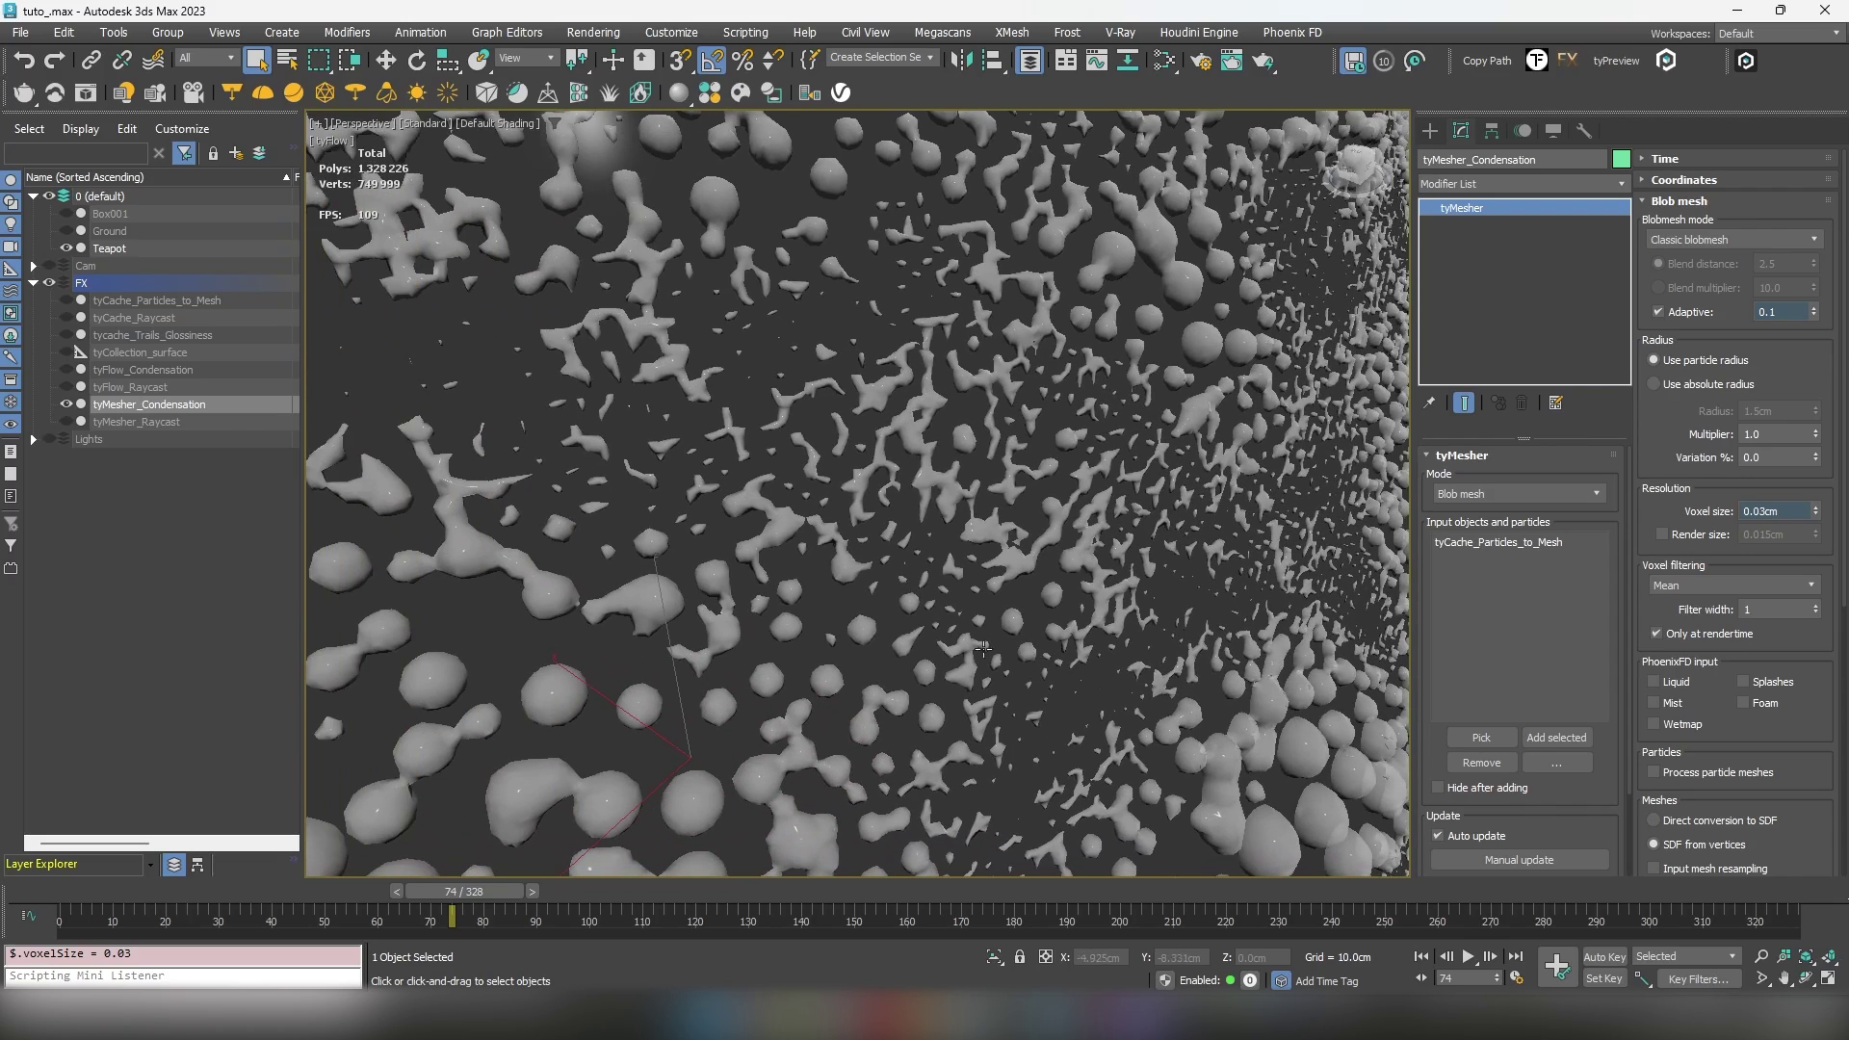
- Add a Noise modifier to the condensation mesh with scale 1.0 and strength 0.1 cm on X, Y and Z
left_click(1510, 191)
left_click(1486, 210)
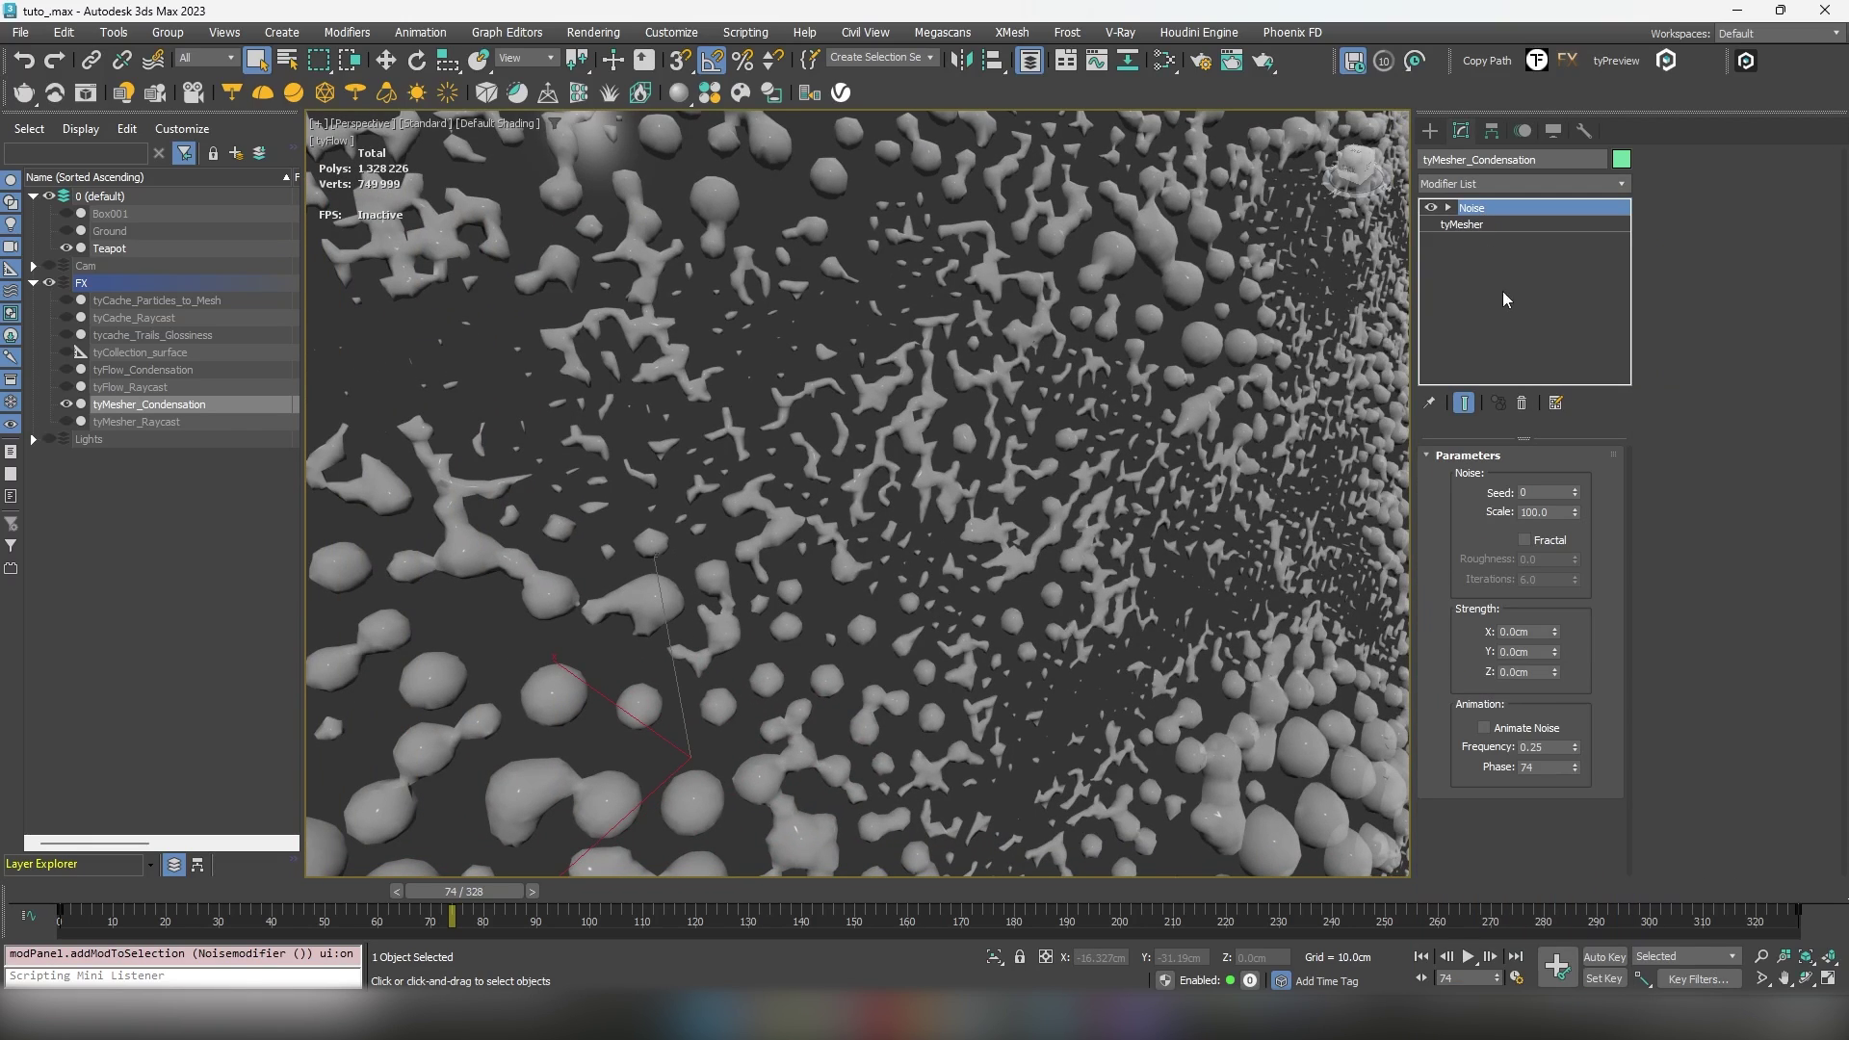
left_click(1517, 651)
key("BackSpace")
type("1")
left_click(1516, 671)
key("BackSpace")
type("1")
key("Return")
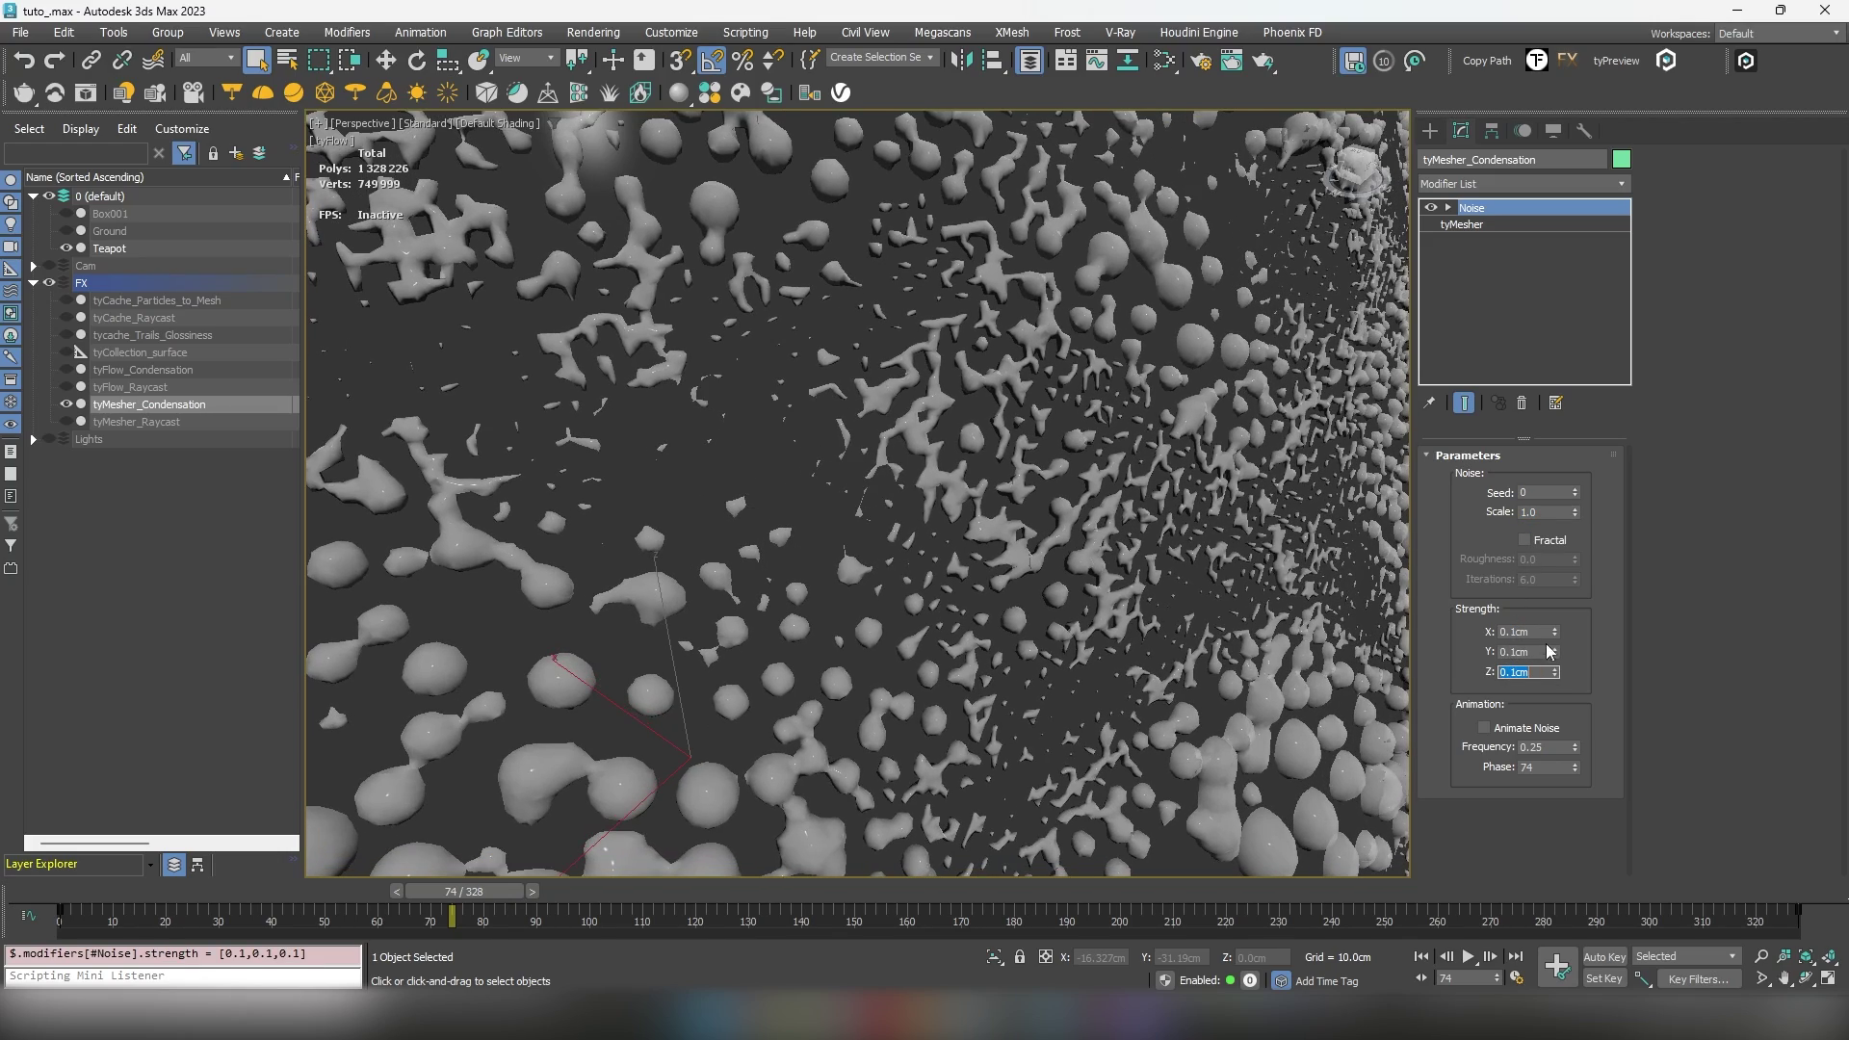
- Reduce the Noise modifier's strength to 0.05 cm on all three axes
scroll(1212, 493, "down", 3)
middle_click_drag(1213, 493, 1219, 518, "alt")
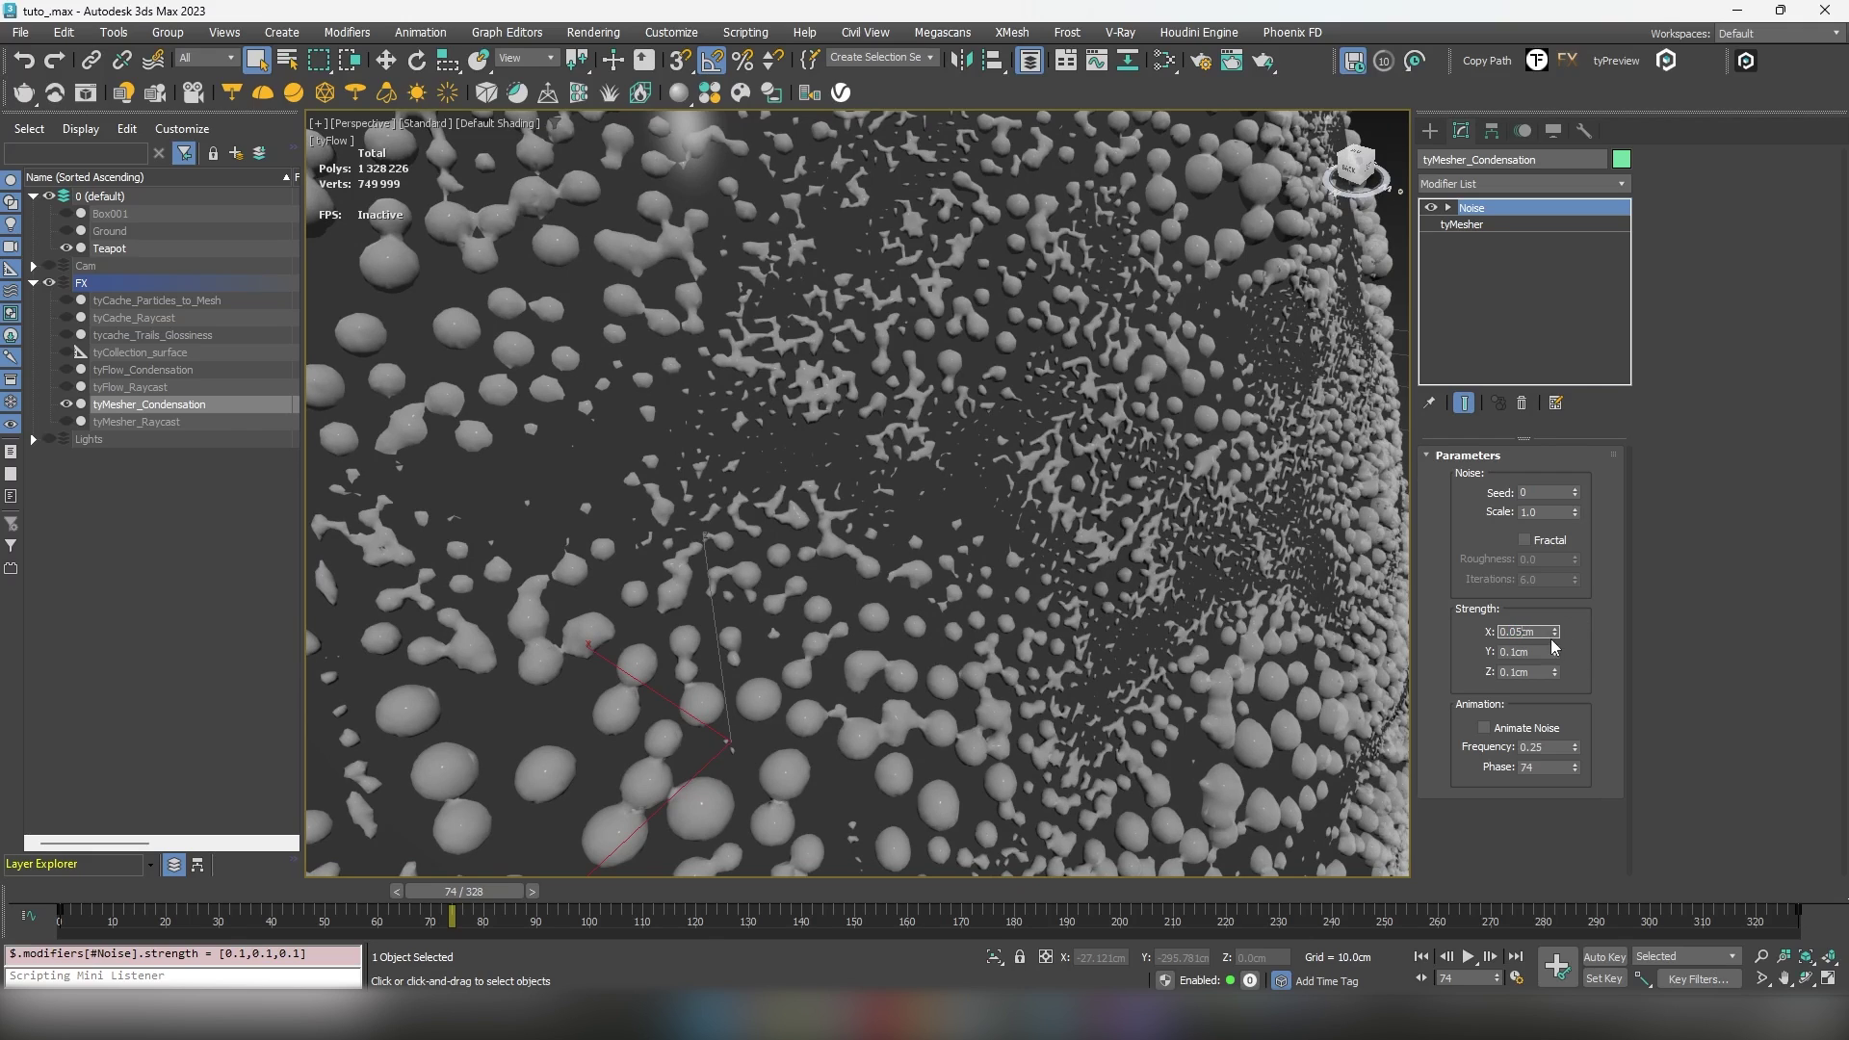
left_click(1514, 652)
left_click(1513, 671)
key("BackSpace")
type("05")
key("Return")
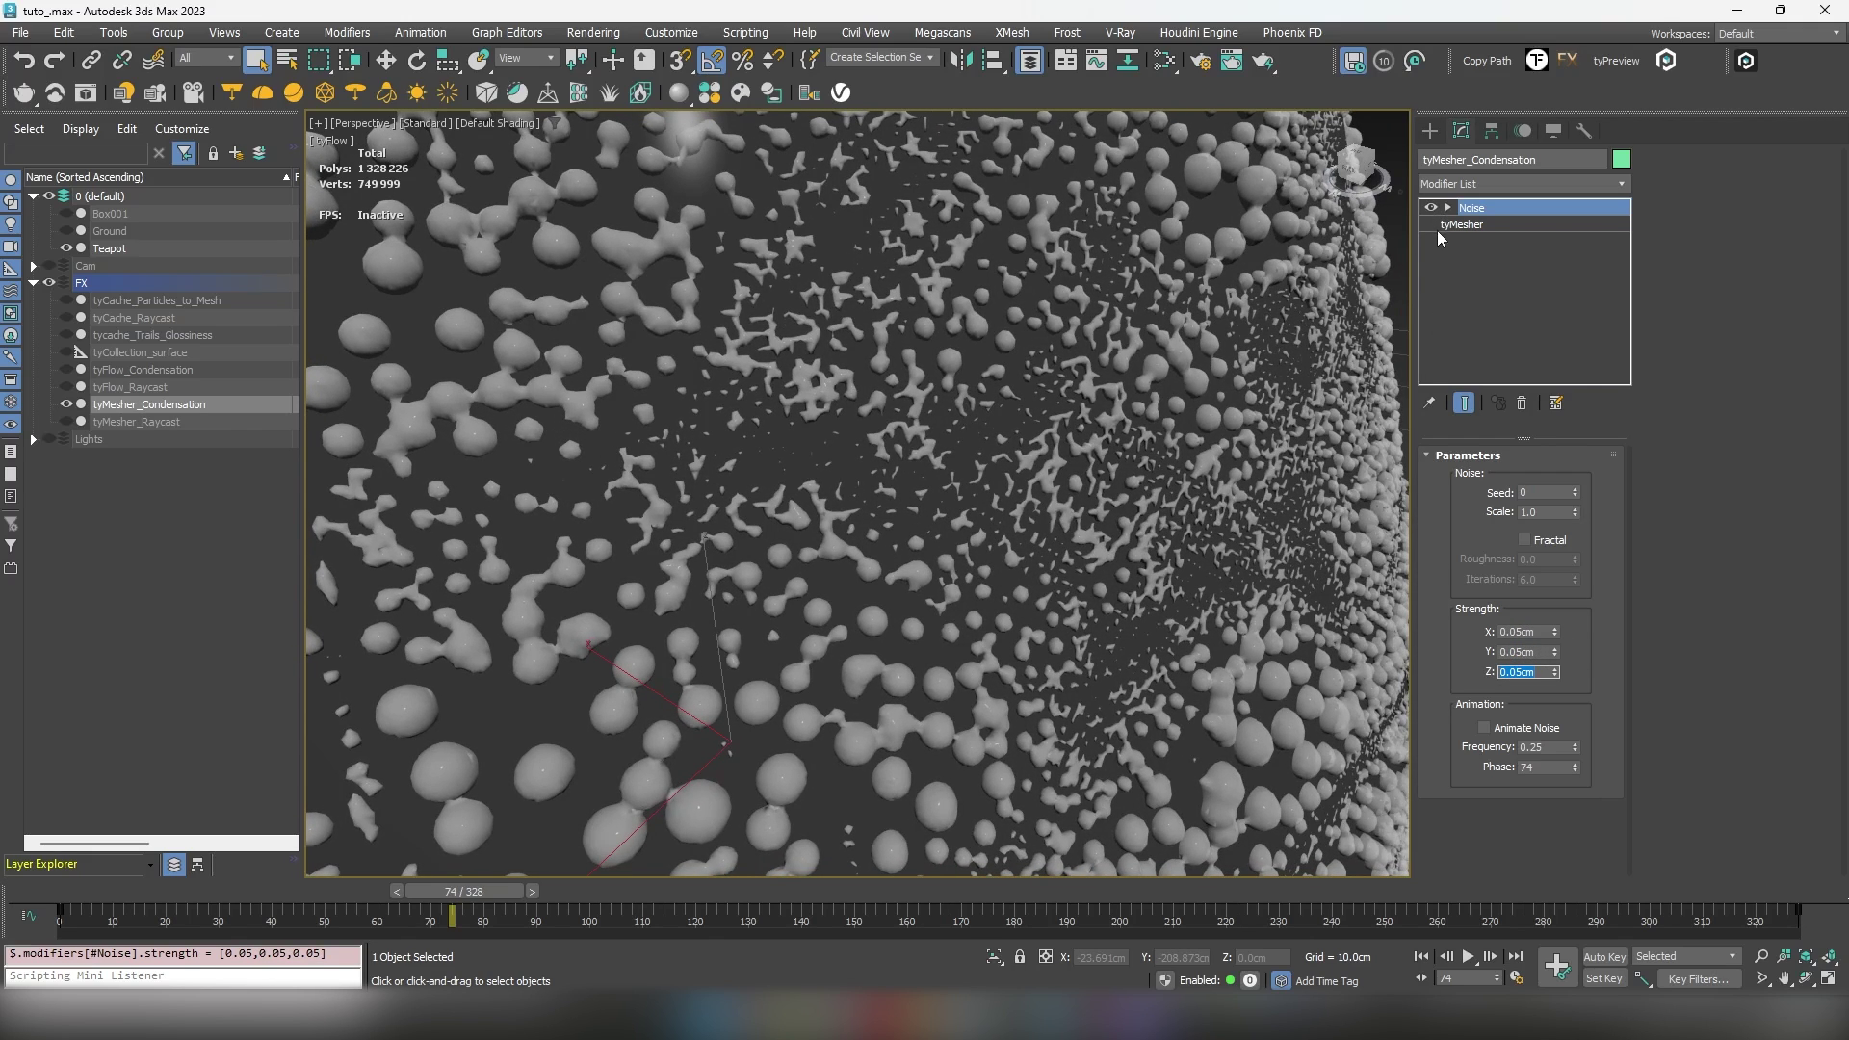
- Set the Noise scale to 0.16 and compare the mesh with the modifier off and on
left_click_drag(1574, 512, 1586, 592)
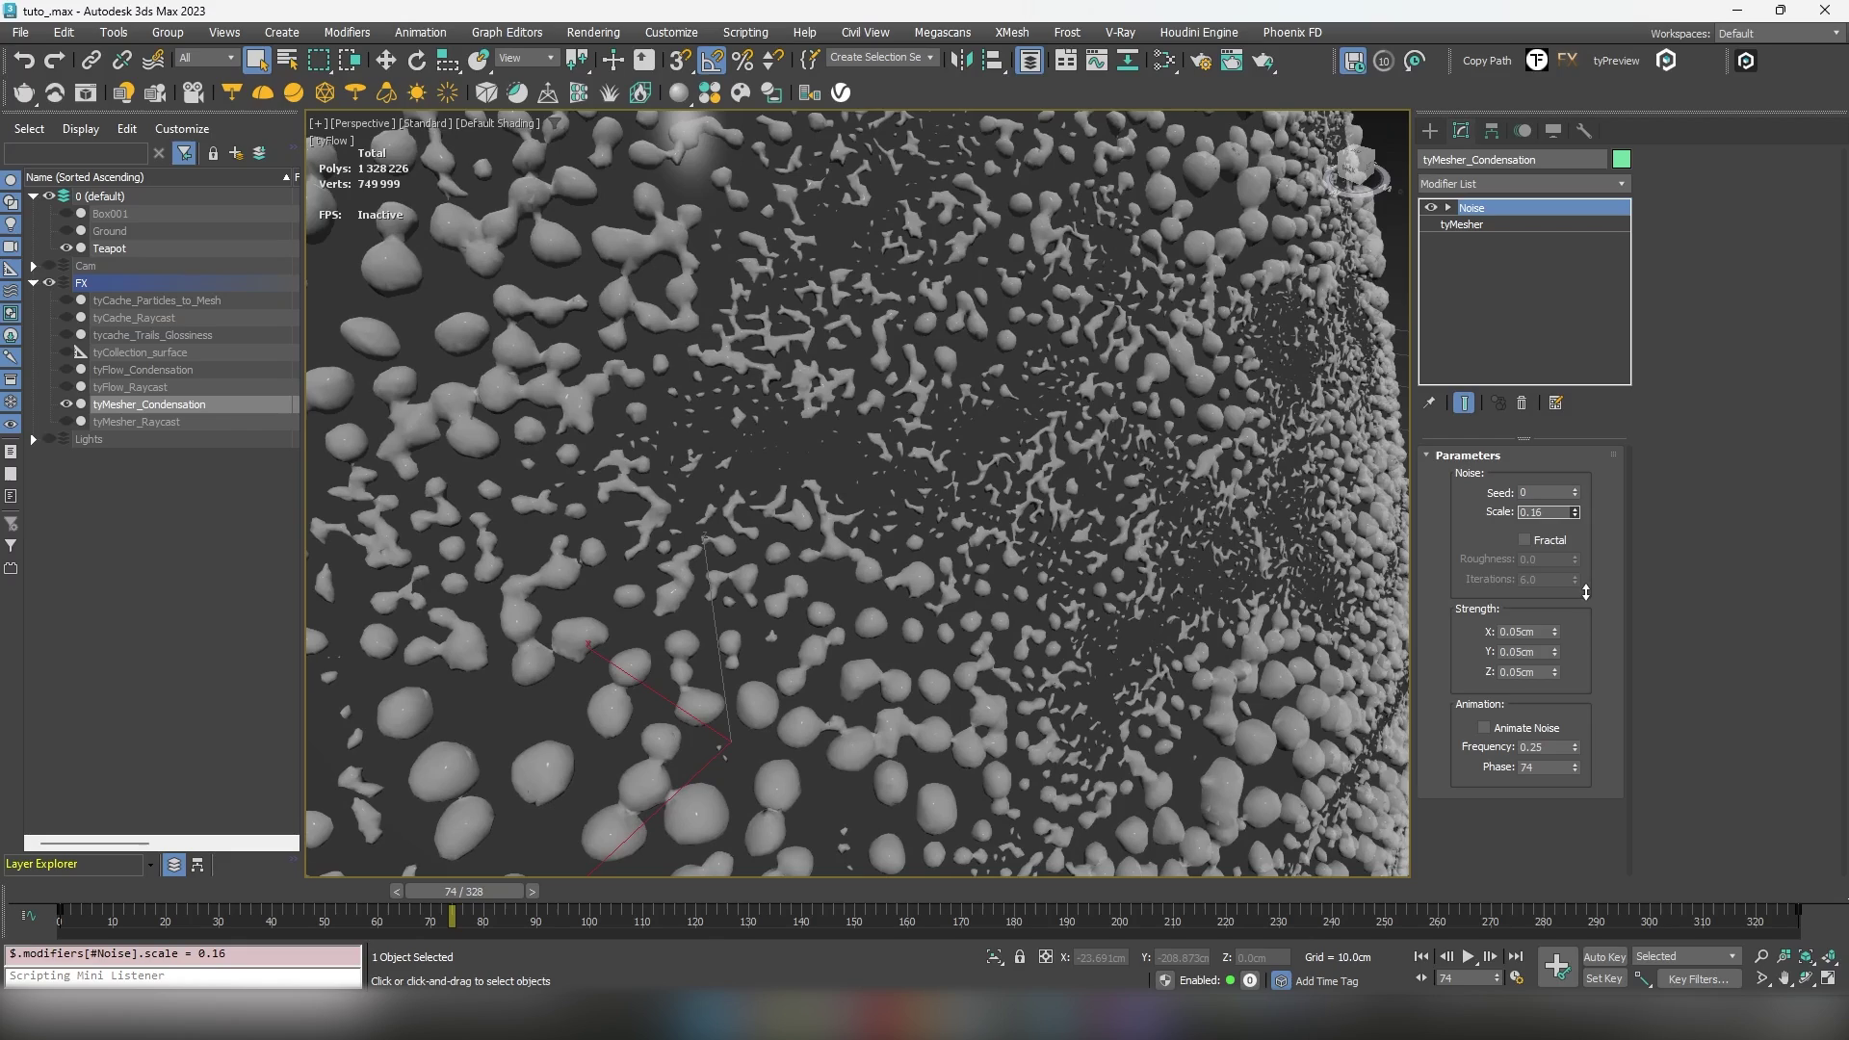
left_click(1434, 208)
left_click(1434, 208)
left_click(1434, 208)
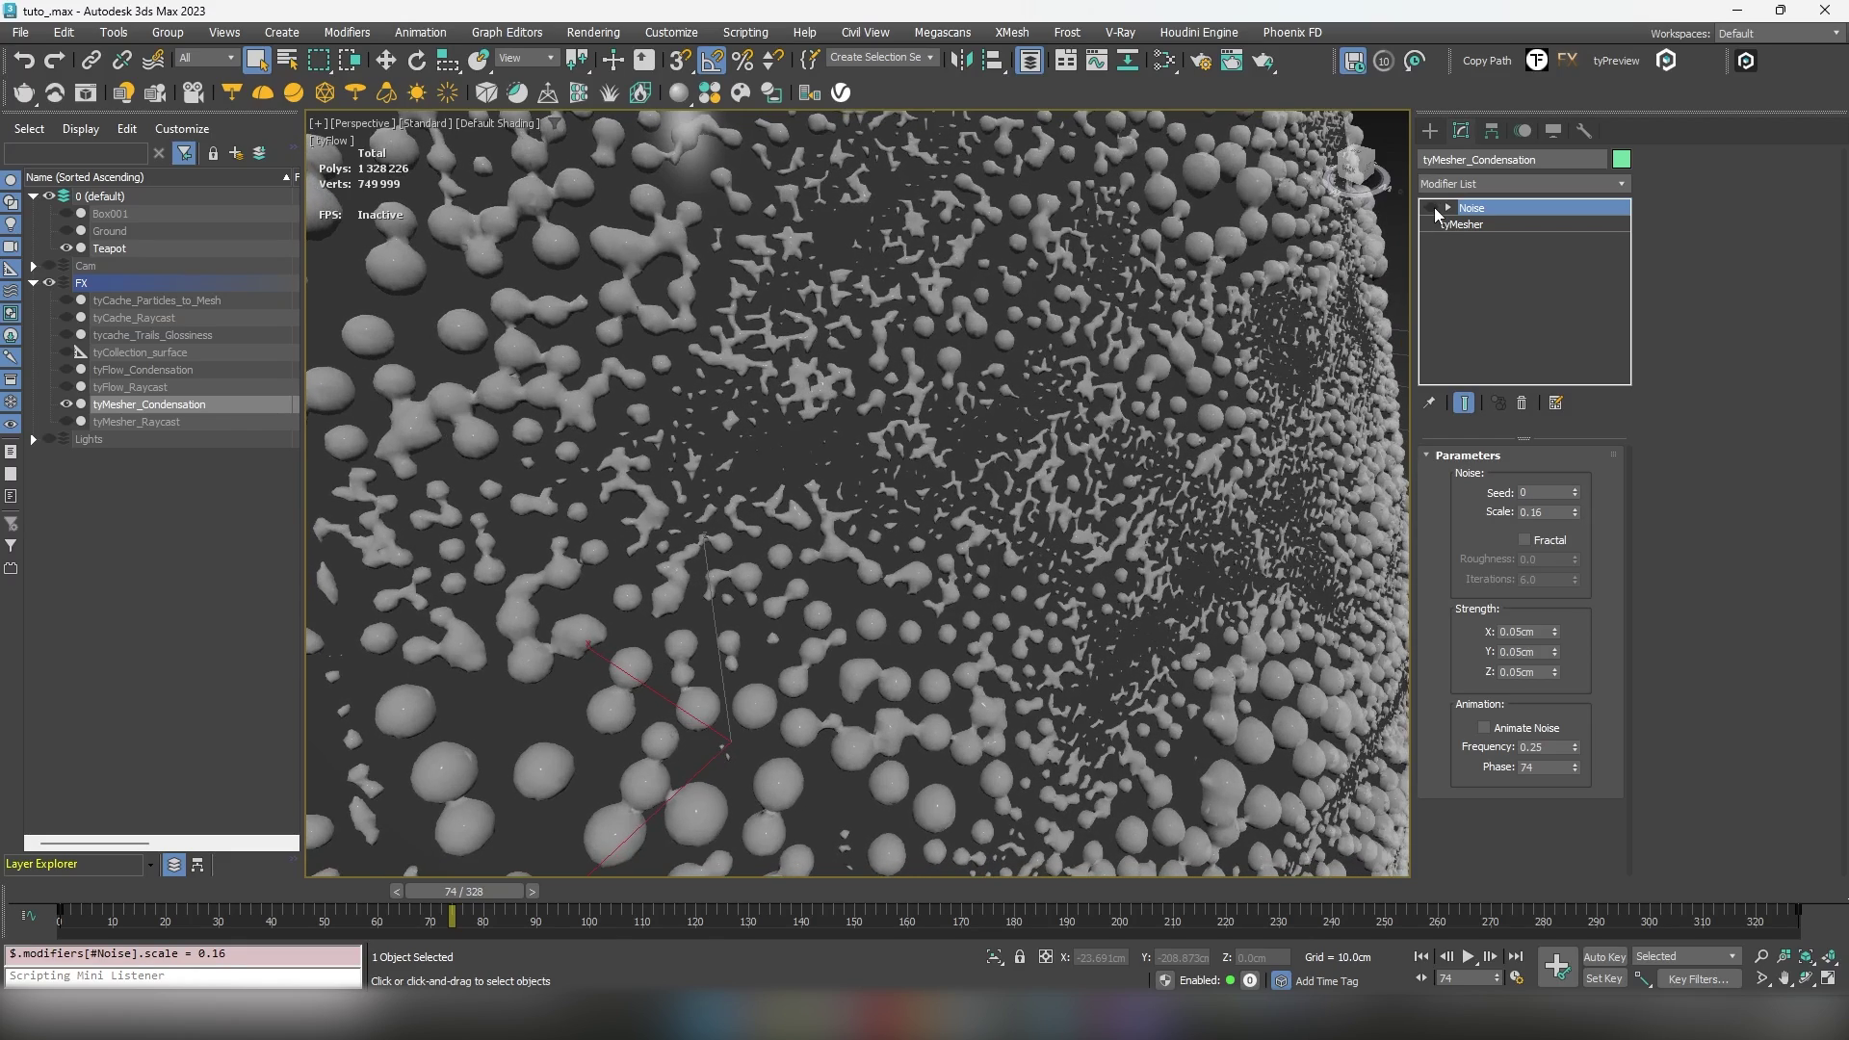
left_click(1434, 208)
- Add a tyConform modifier above Noise with tyCollection_surface as its conform object
left_click(1460, 187)
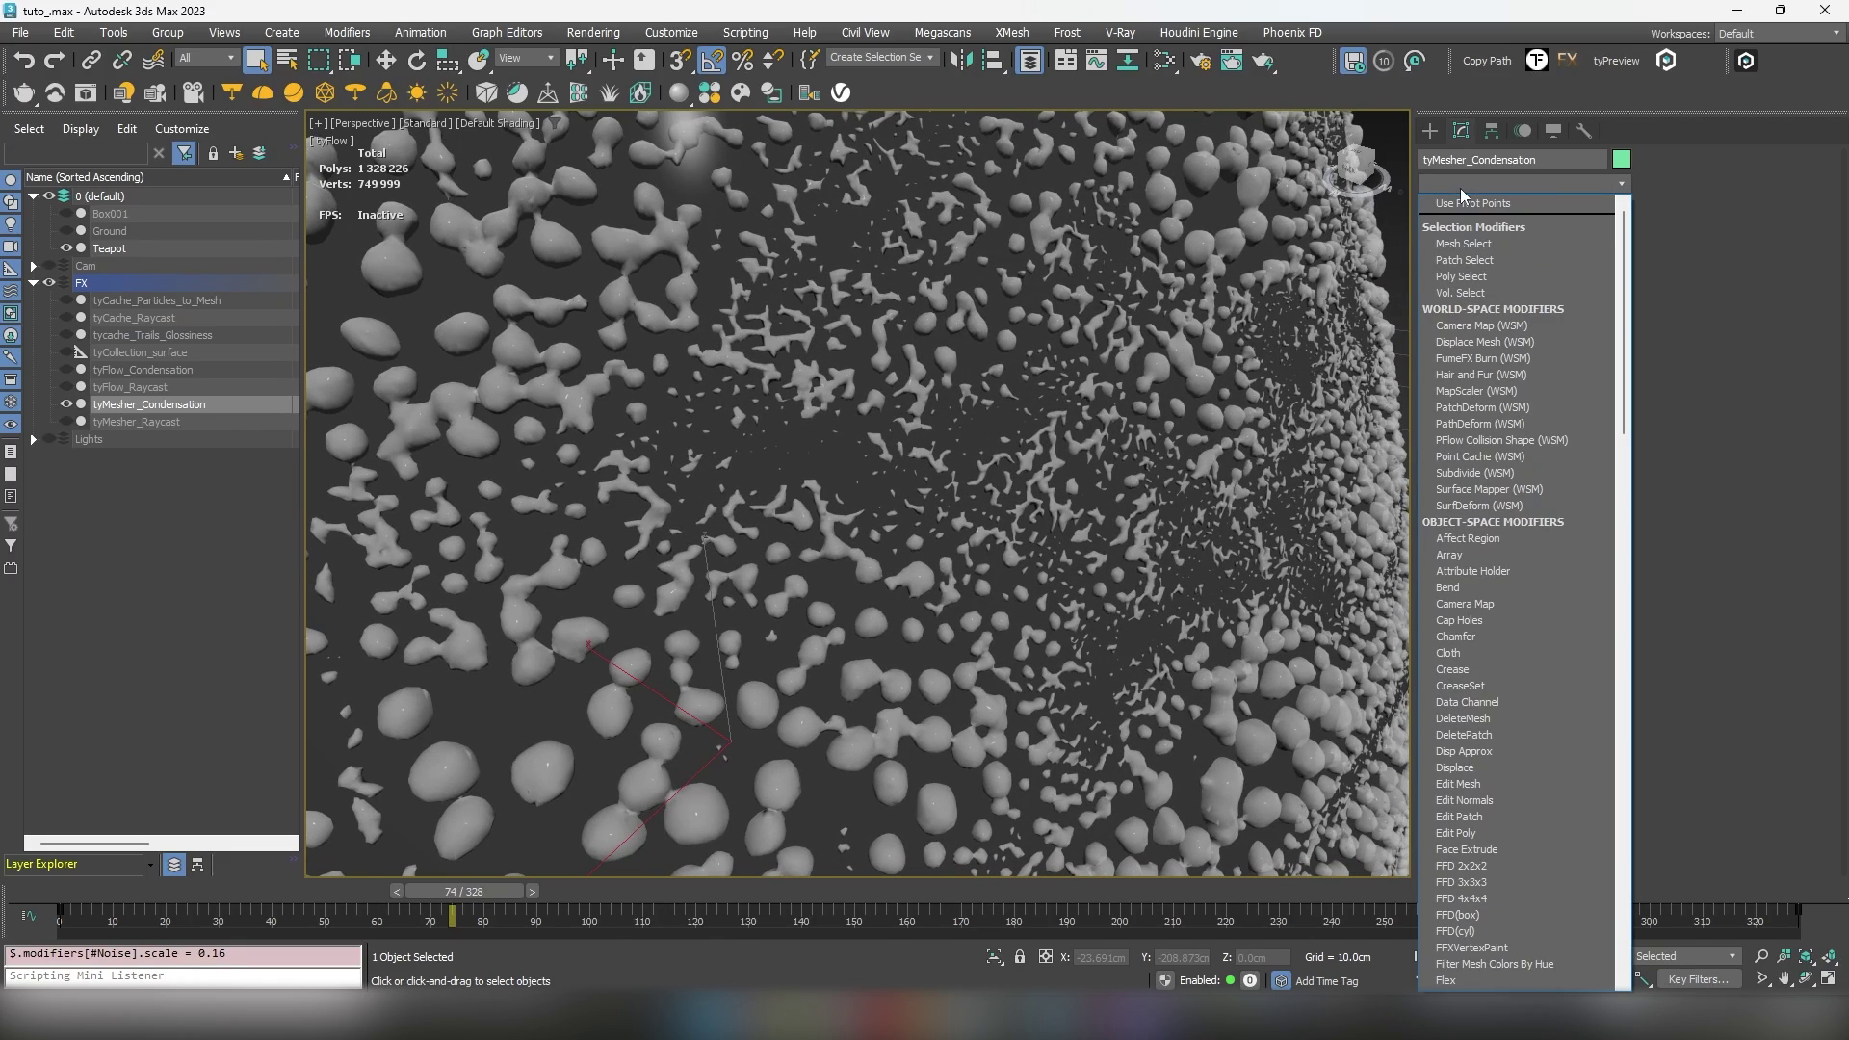
type("tyConform")
left_click(1479, 251)
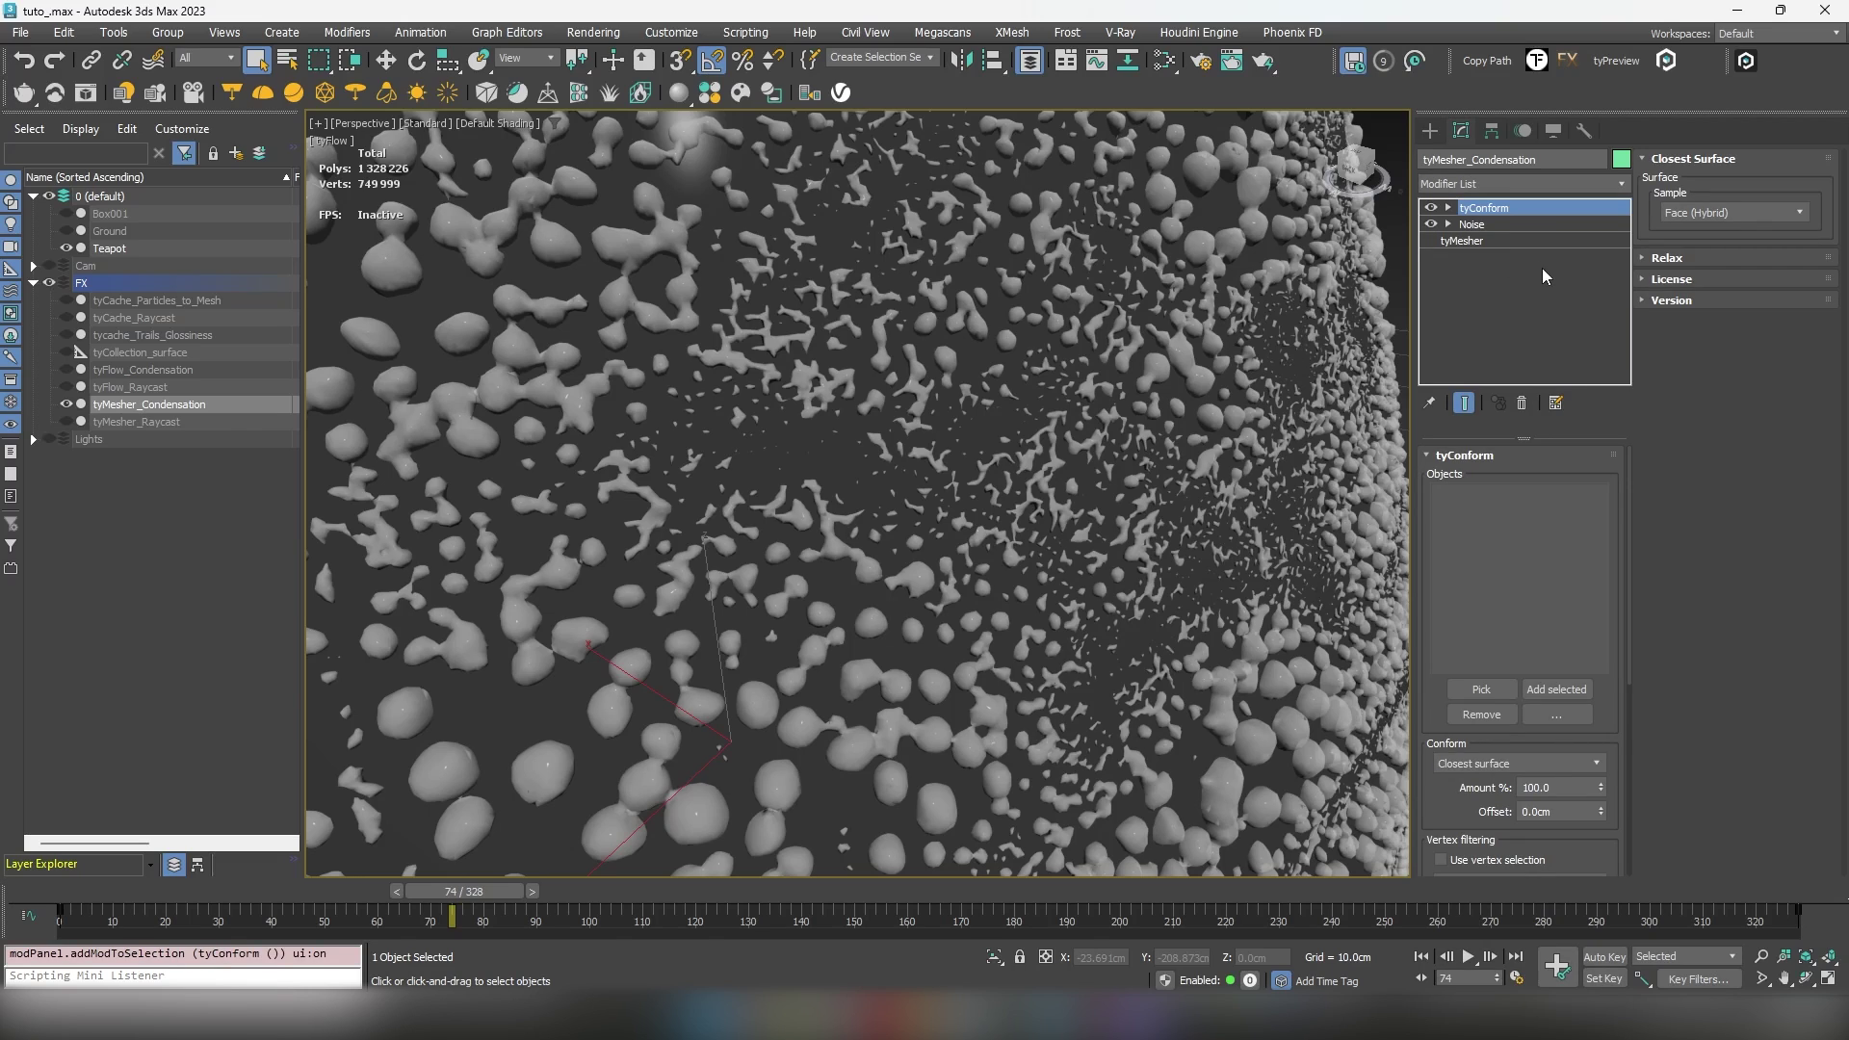
left_click(154, 353)
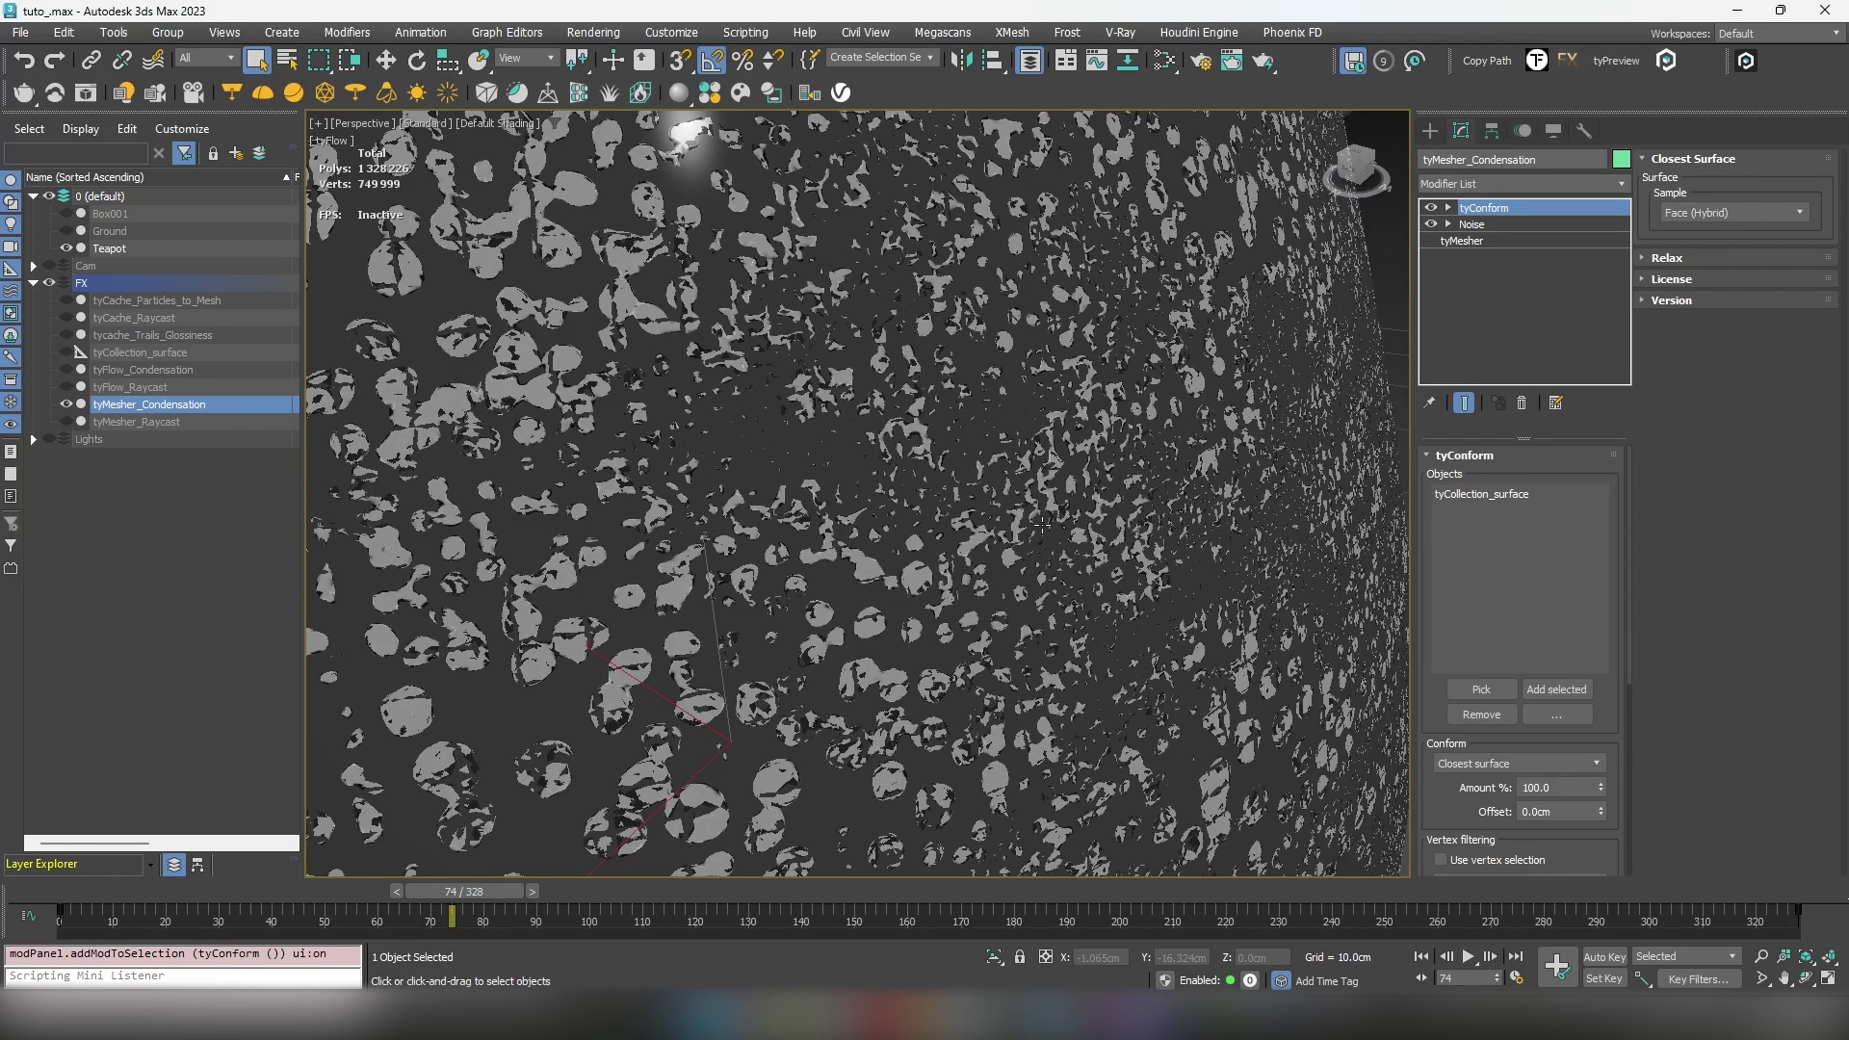
- Try a tyConform amount of 20%, then settle on 50%
type("20")
key("Return")
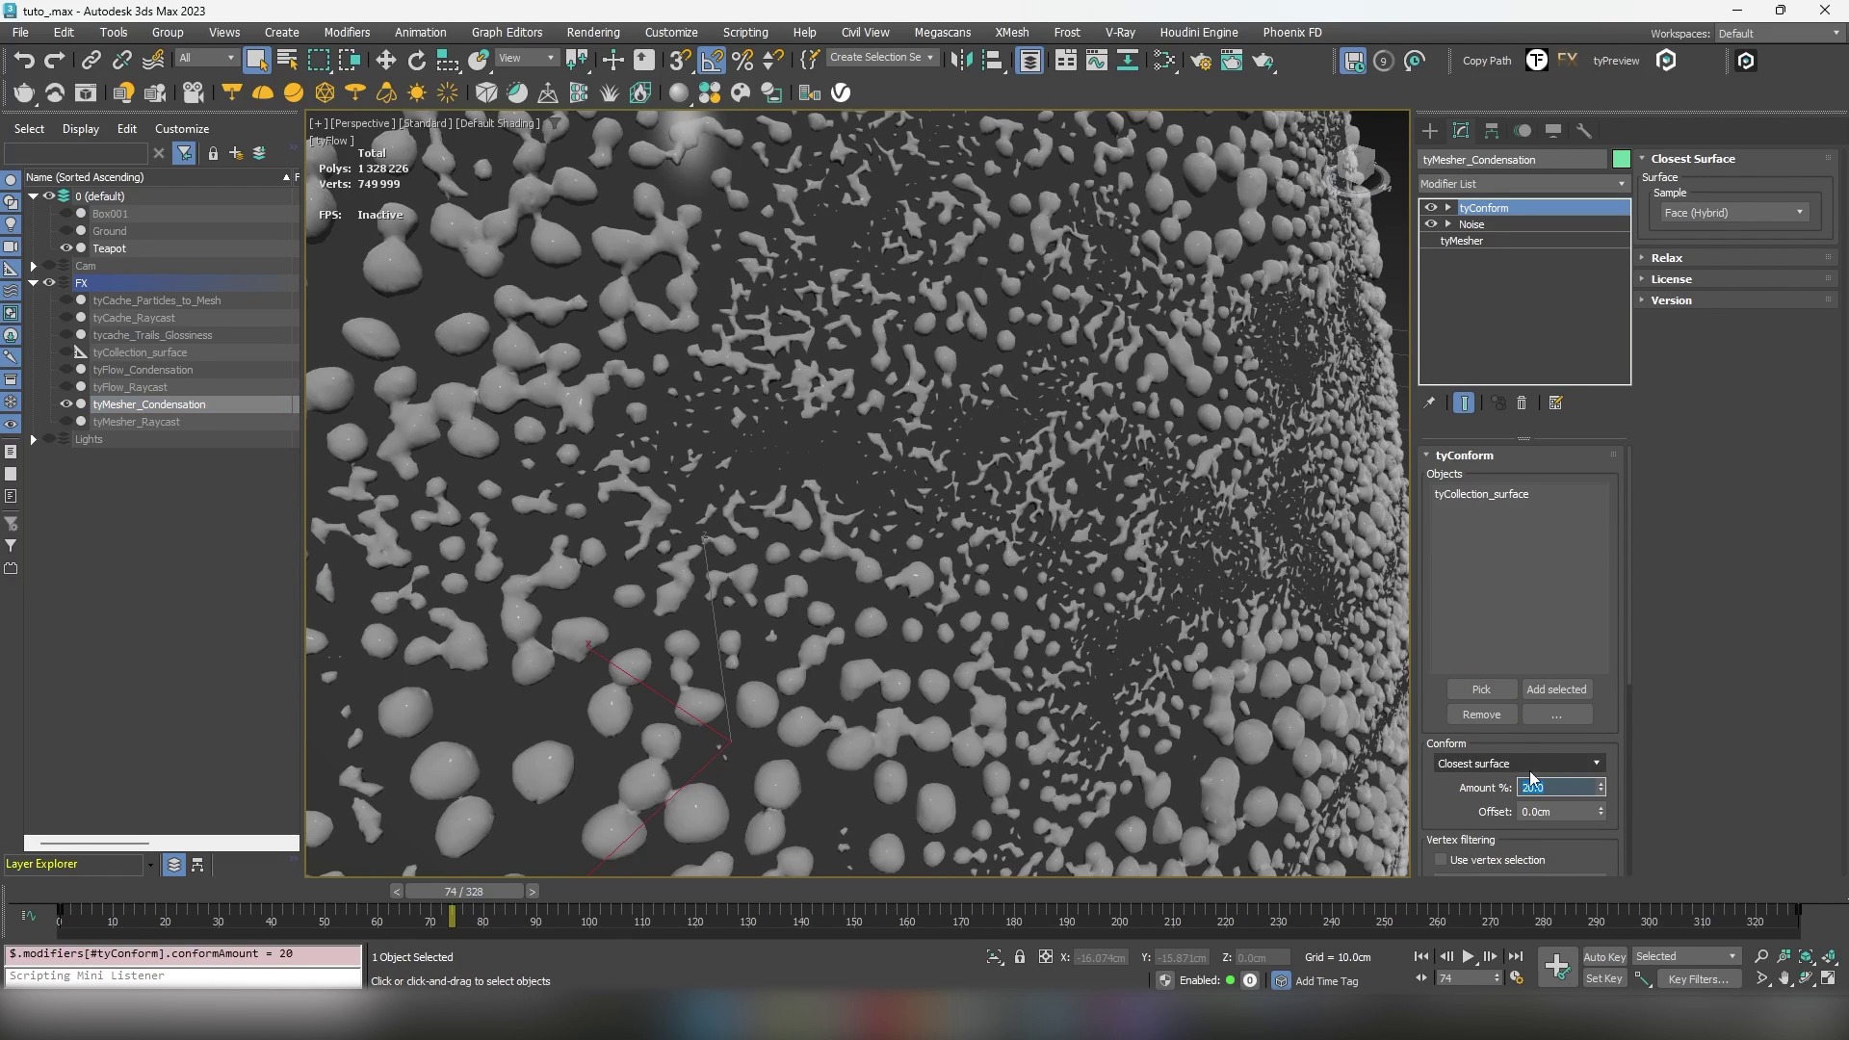
type("50")
key("Return")
- Compare the droplets with the tyConform modifier off and on, including a close side view of the surface
left_click(1432, 208)
left_click(1432, 208)
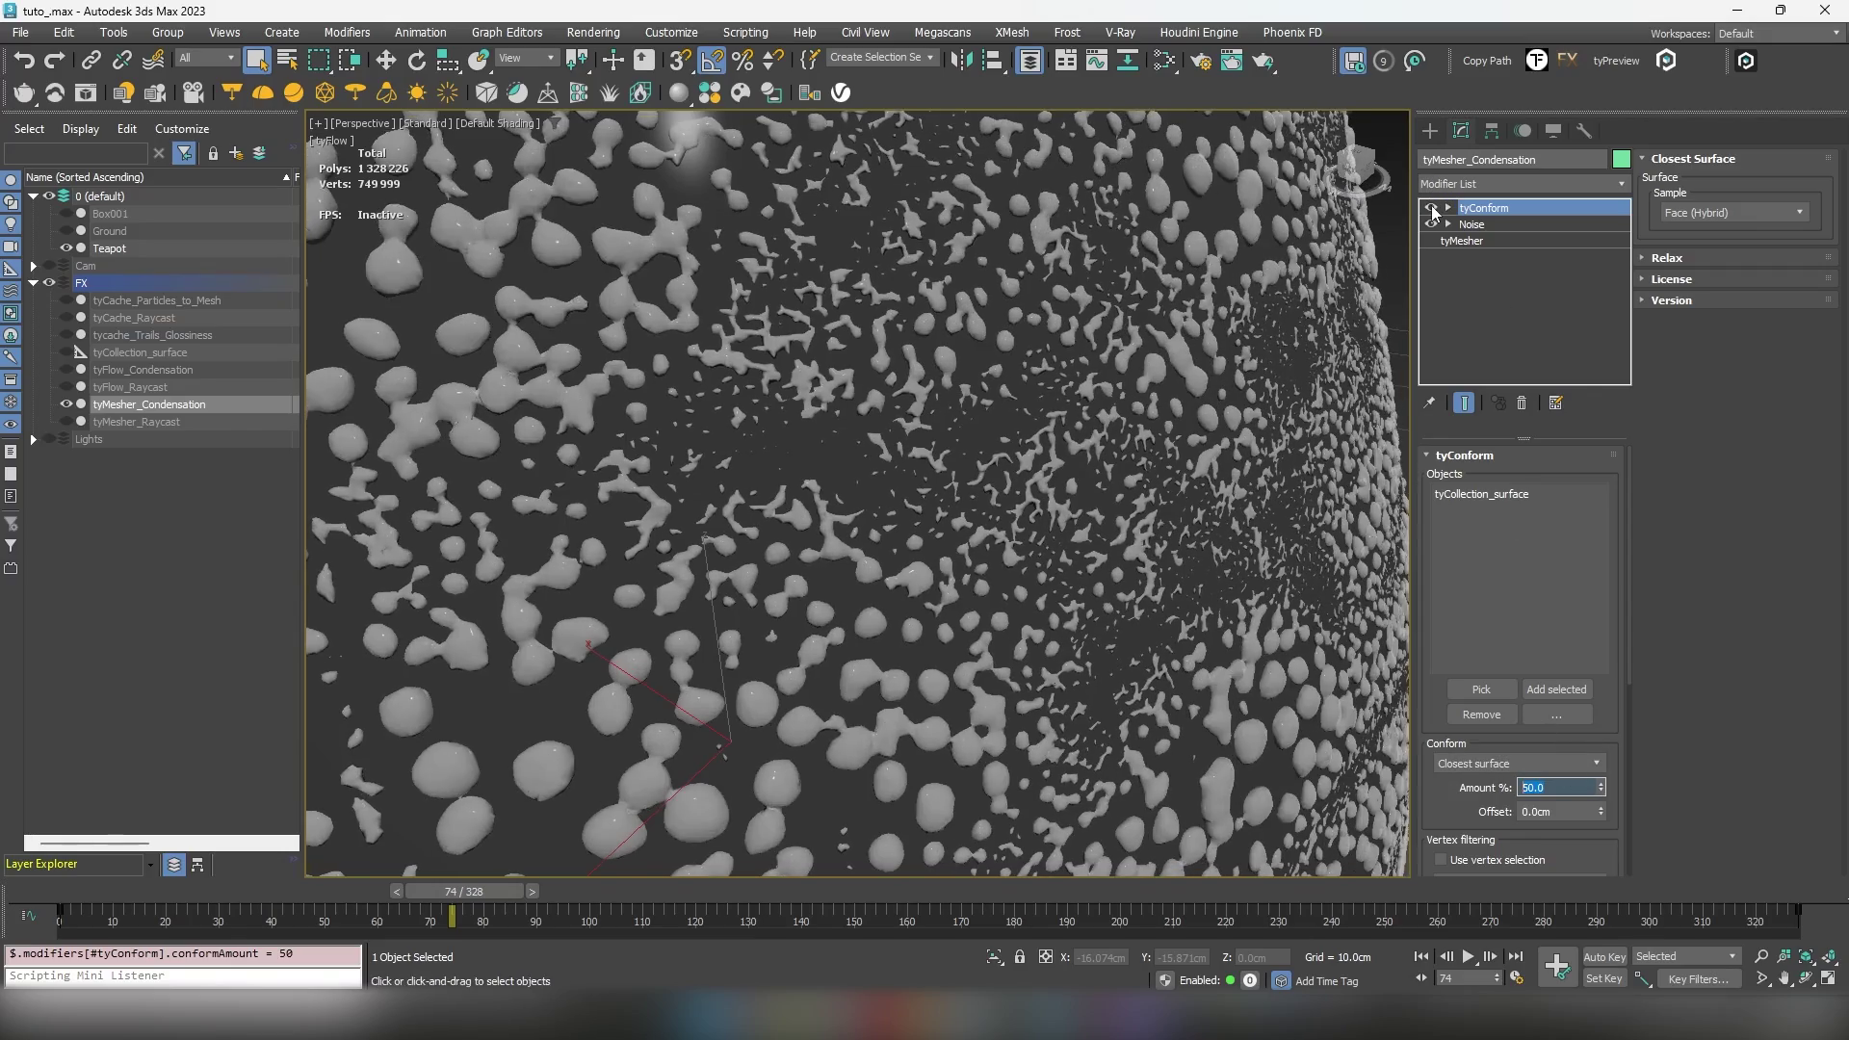
left_click(1432, 208)
left_click(1432, 208)
scroll(1155, 404, "down", 3)
middle_click_drag(1156, 404, 1025, 468, "alt")
scroll(963, 452, "up", 4)
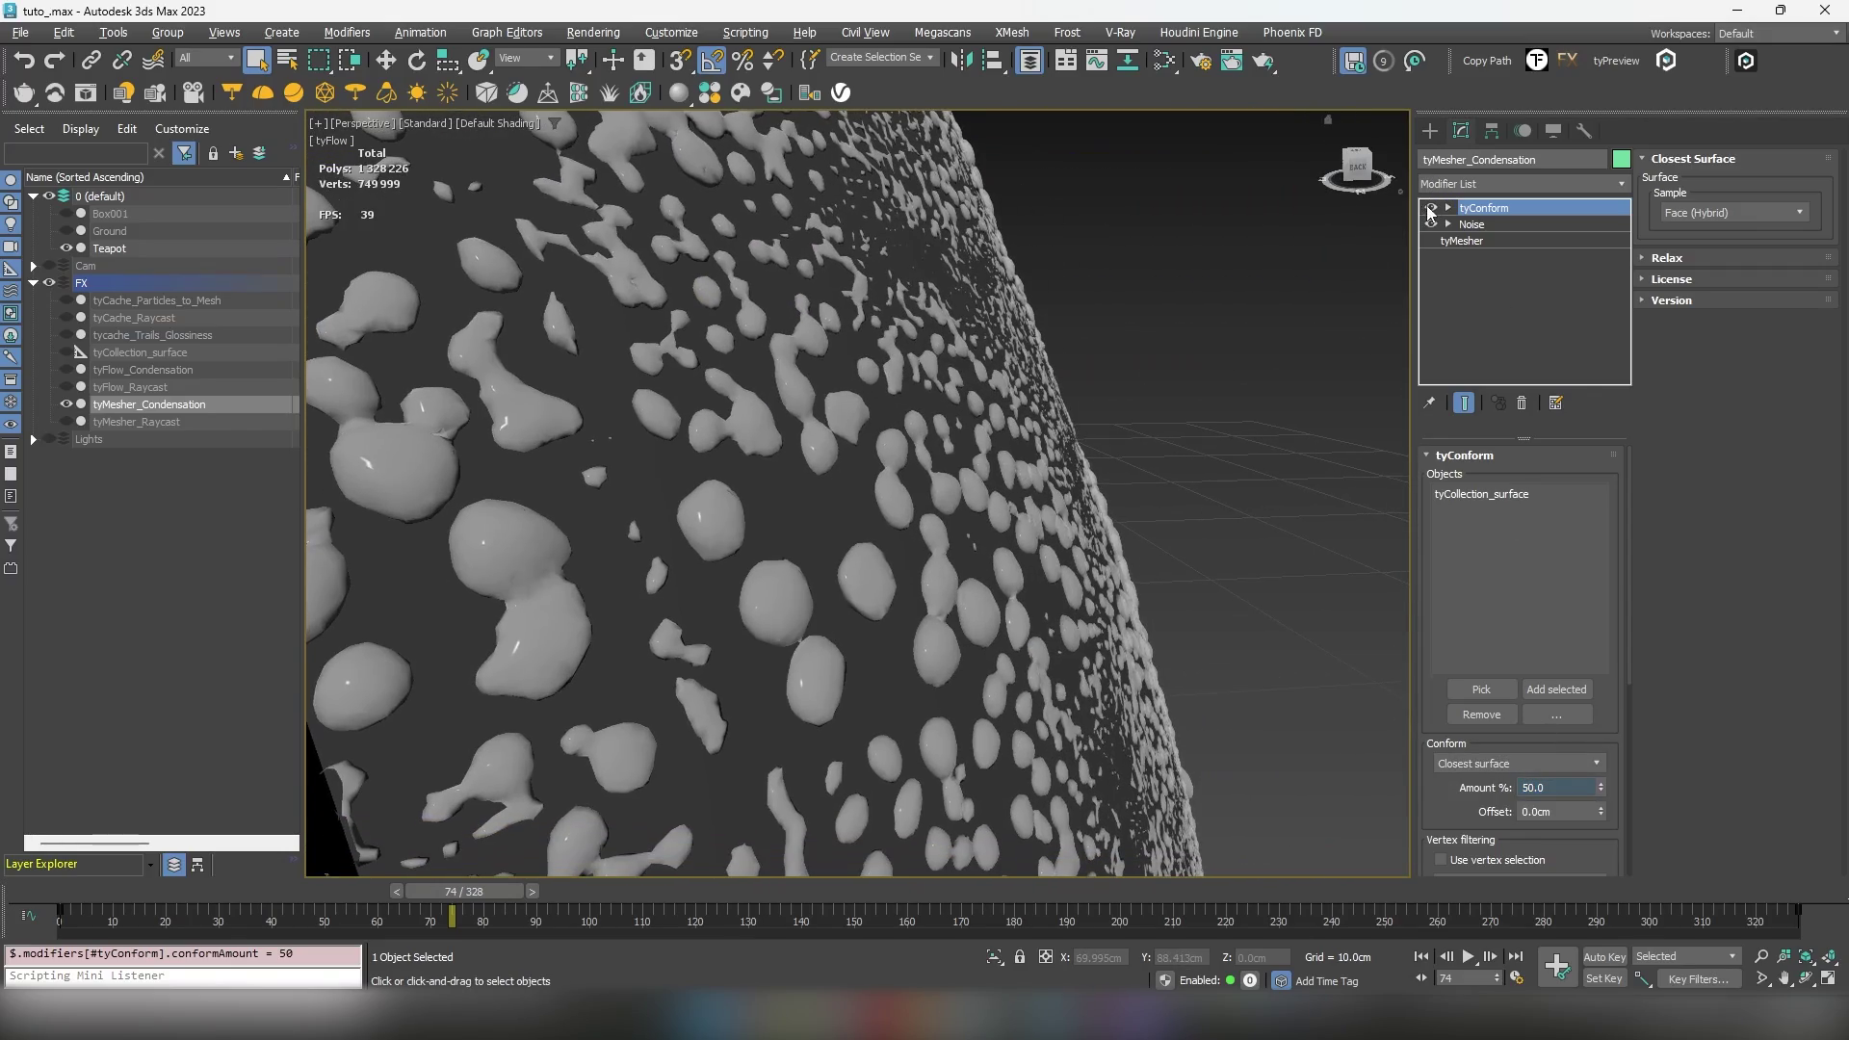
left_click(1431, 208)
left_click(1431, 208)
- Turn off adaptive meshing in the tyMesher base settings, inspect the whole condensation mesh and return to its base level
left_click(1463, 240)
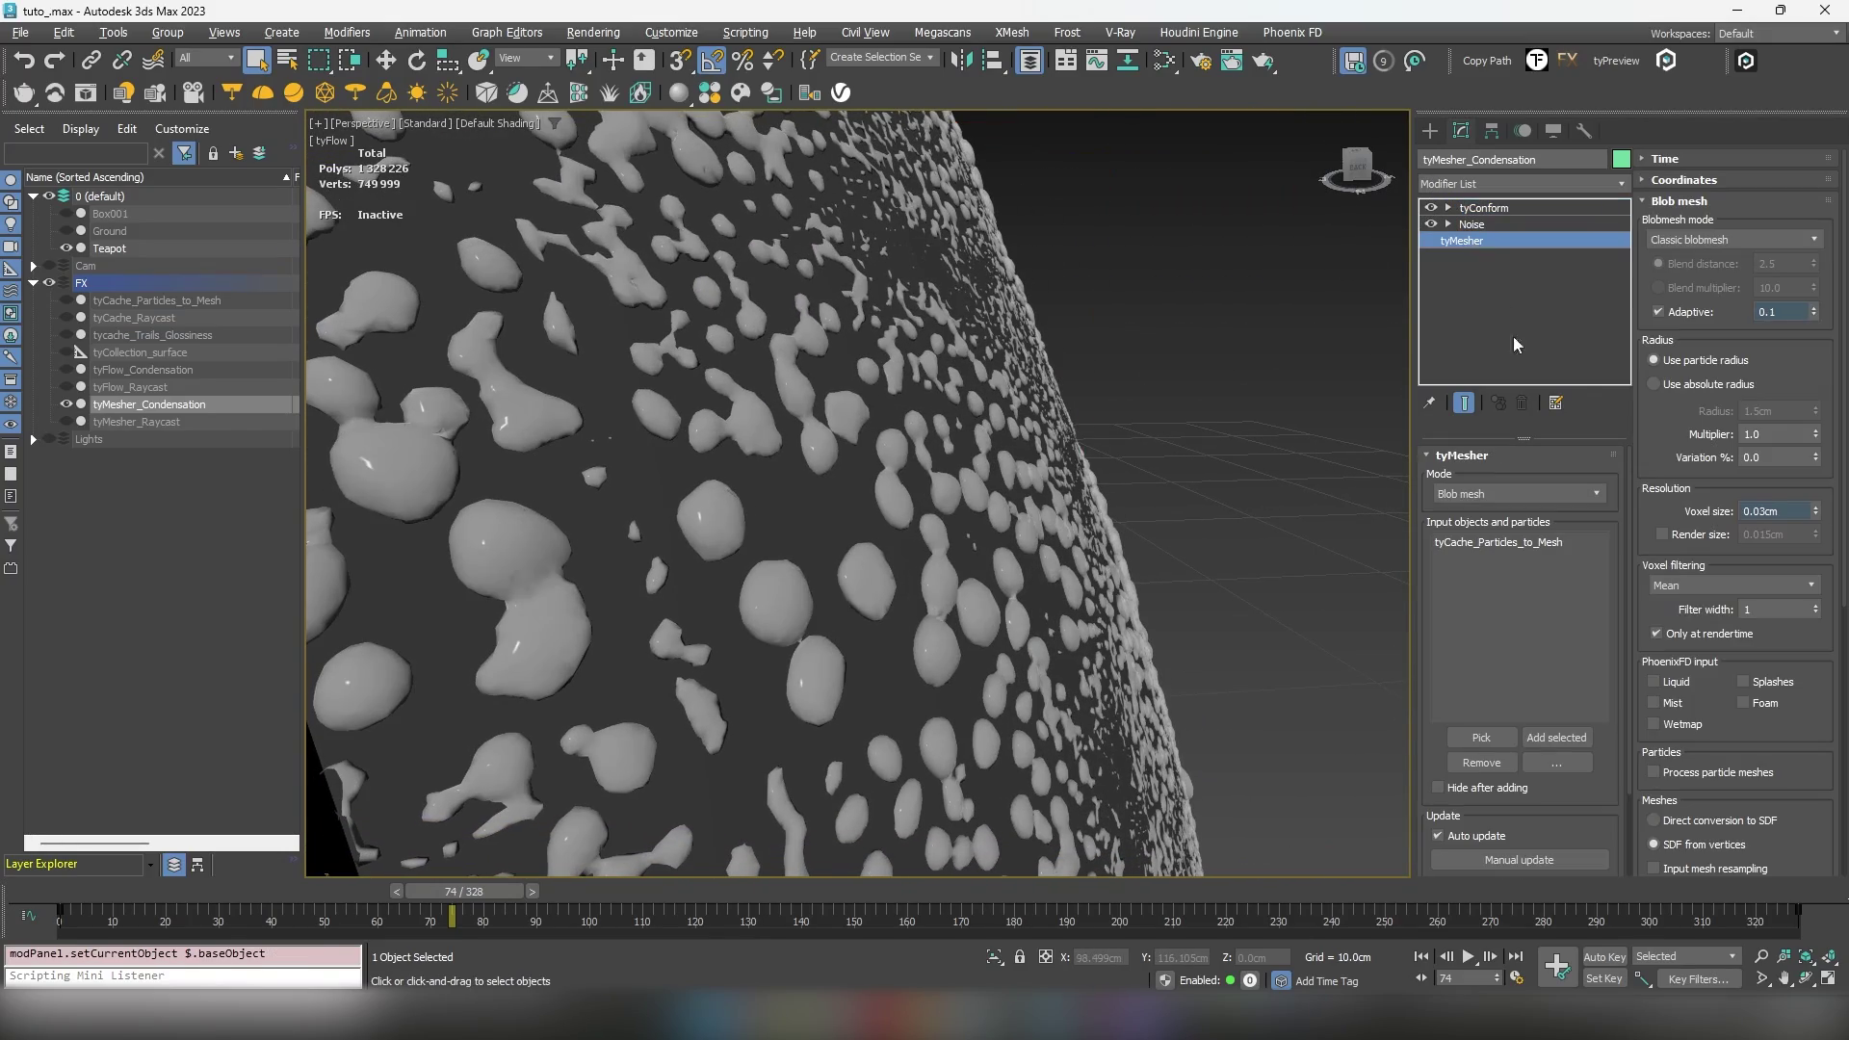
left_click(1658, 311)
middle_click_drag(1040, 463, 872, 476, "alt")
left_click(1259, 491)
middle_click_drag(1259, 491, 1217, 512)
left_click(1068, 538)
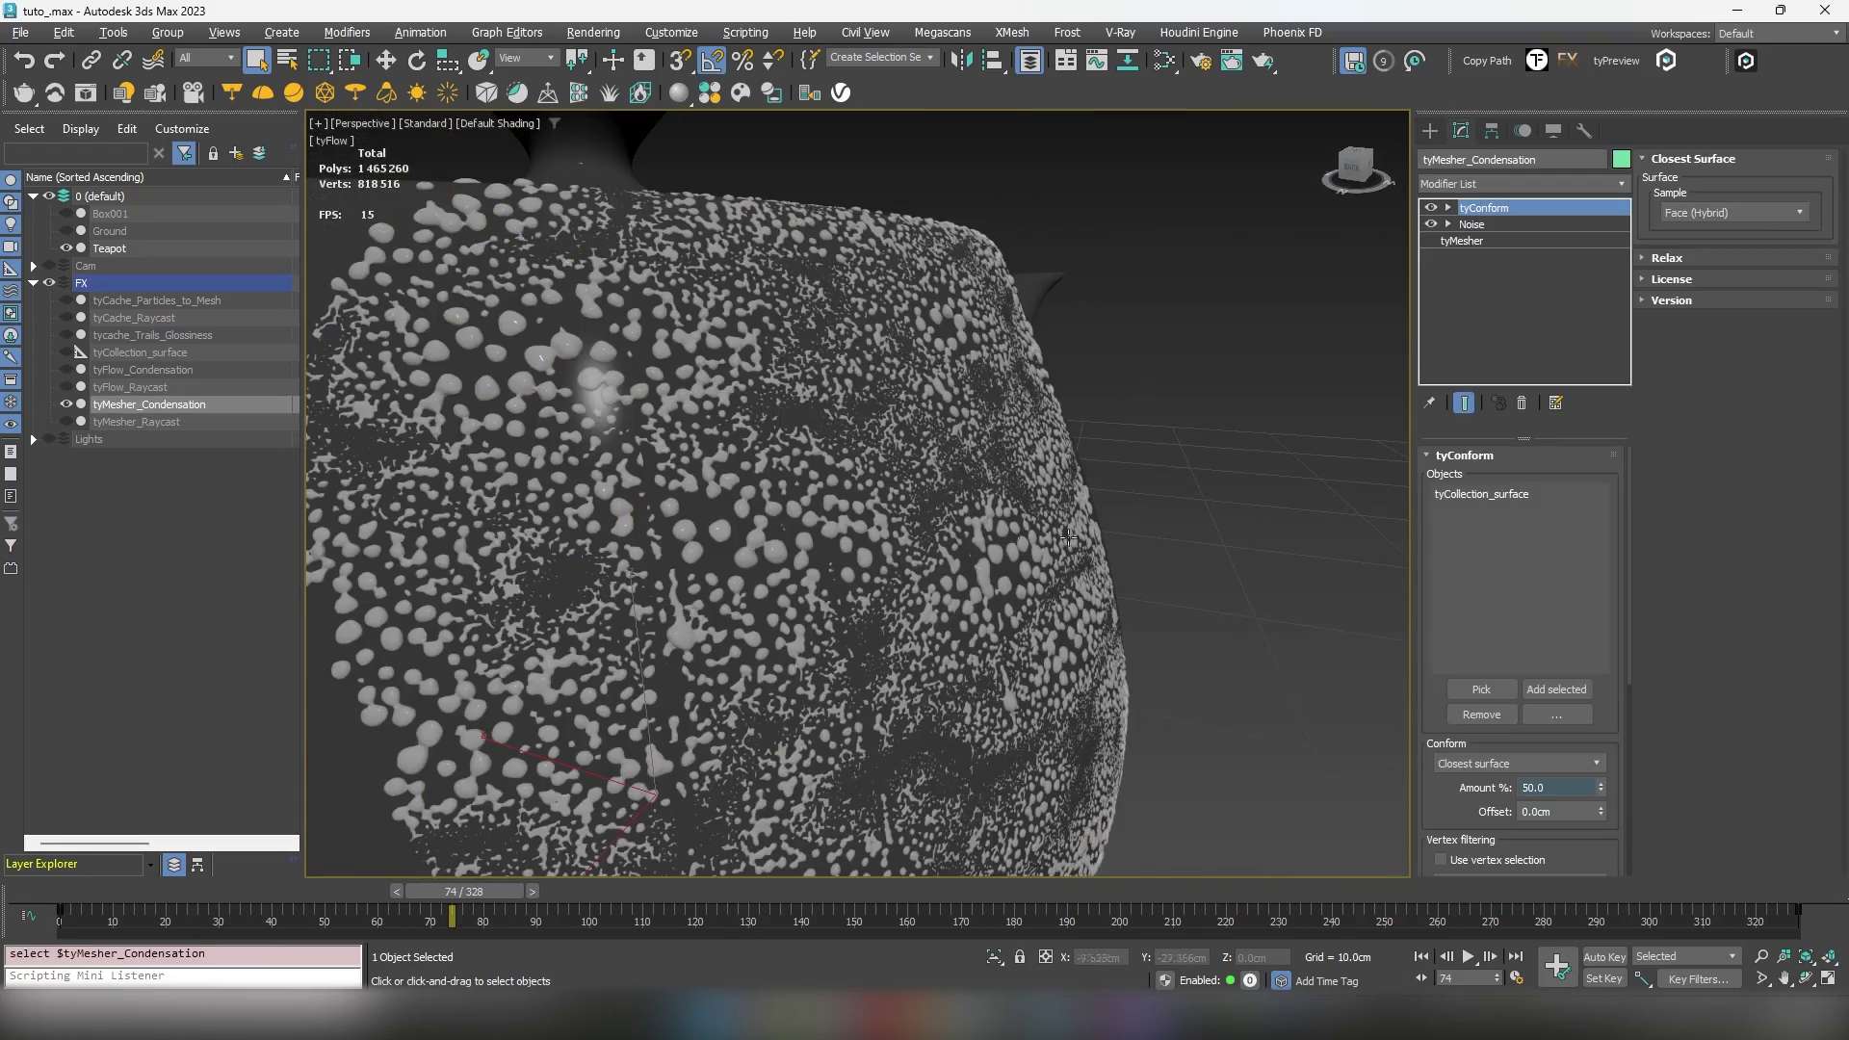
left_click(1463, 240)
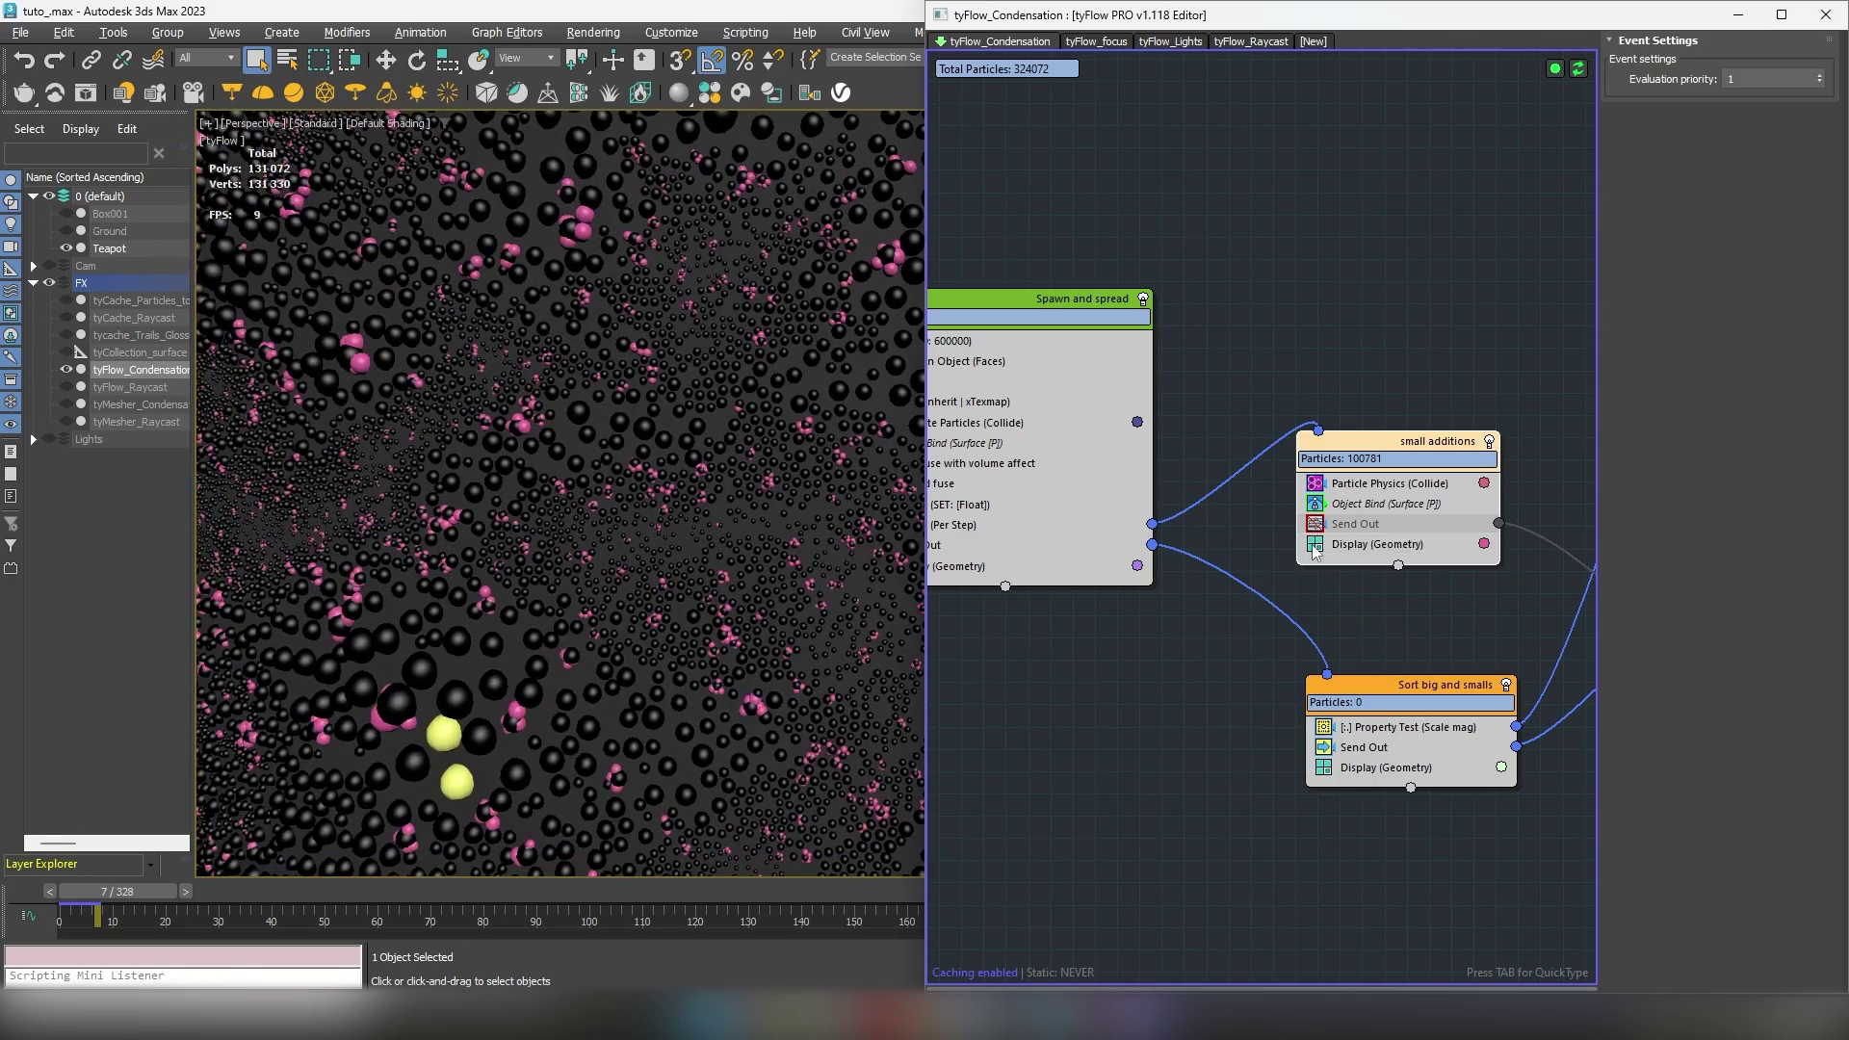
- Review the Spawn (Per Step) particle count and position settings, and the Particle Physics and Object Bind operators in the small additions event
middle_click_drag(1088, 550, 1171, 559)
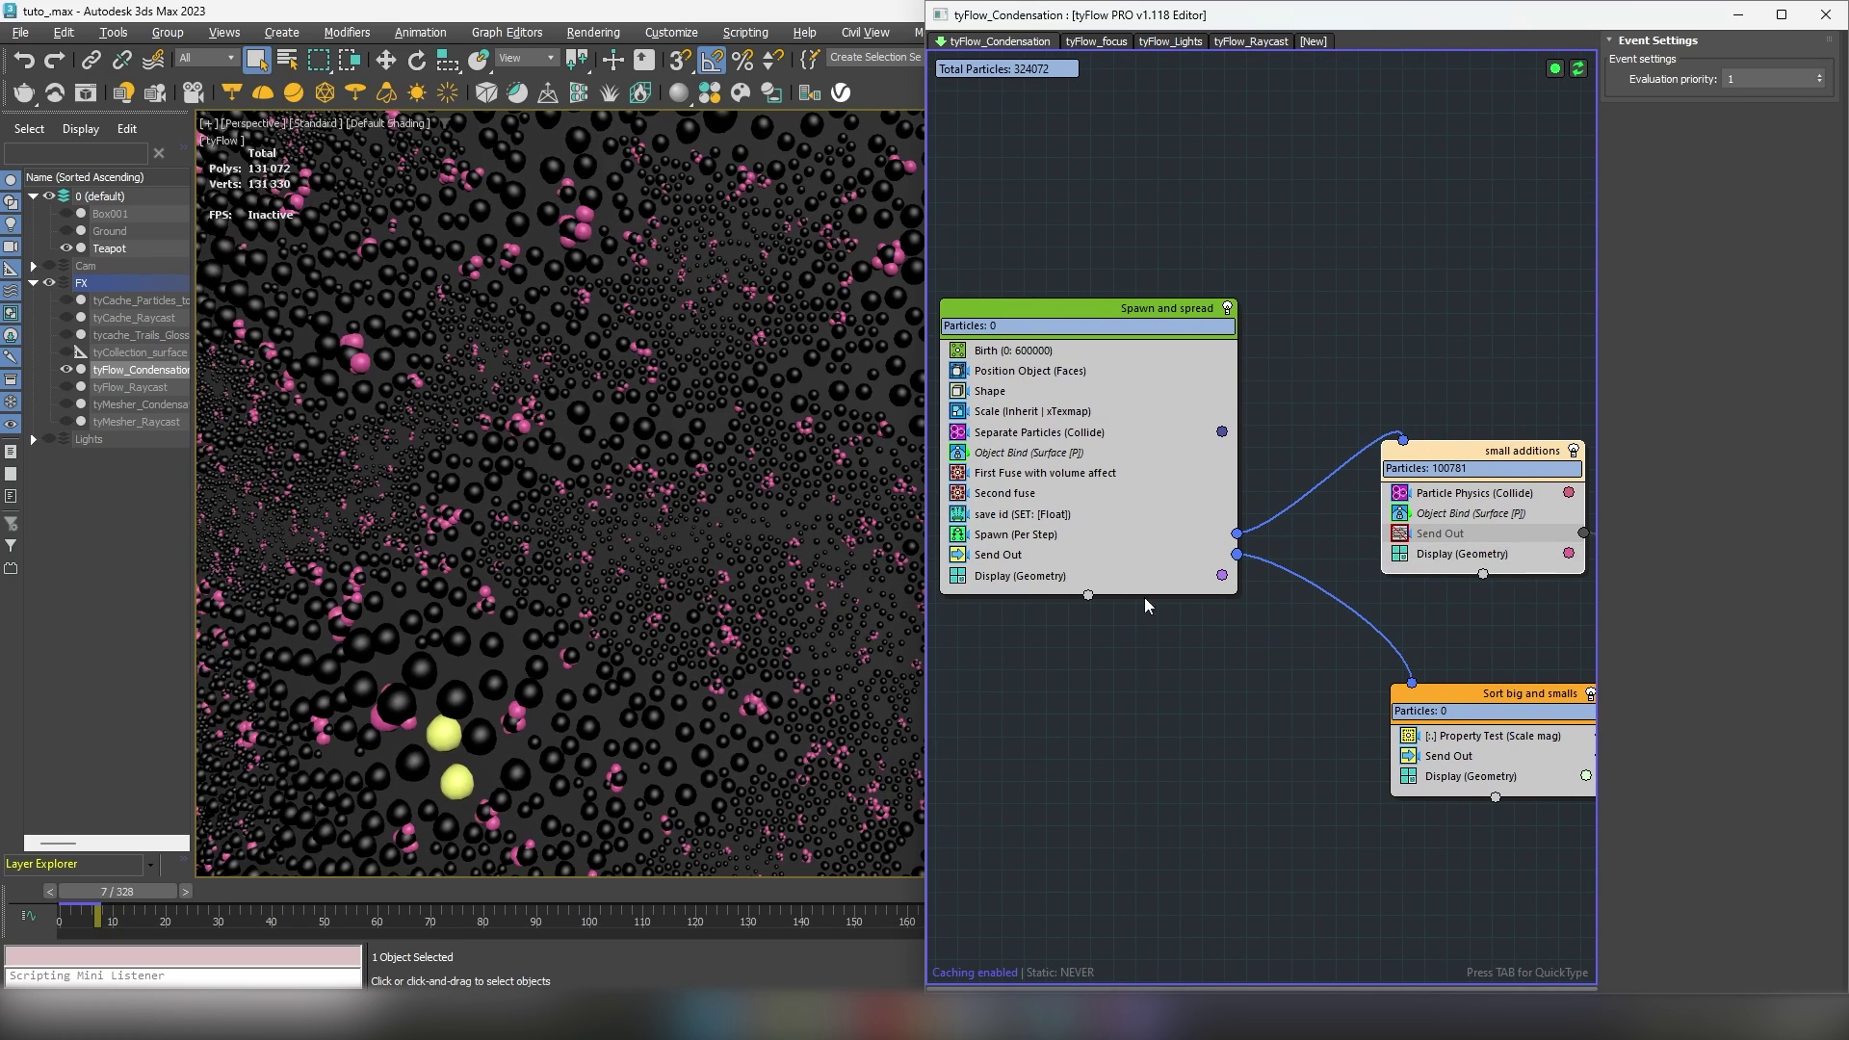
left_click(1107, 535)
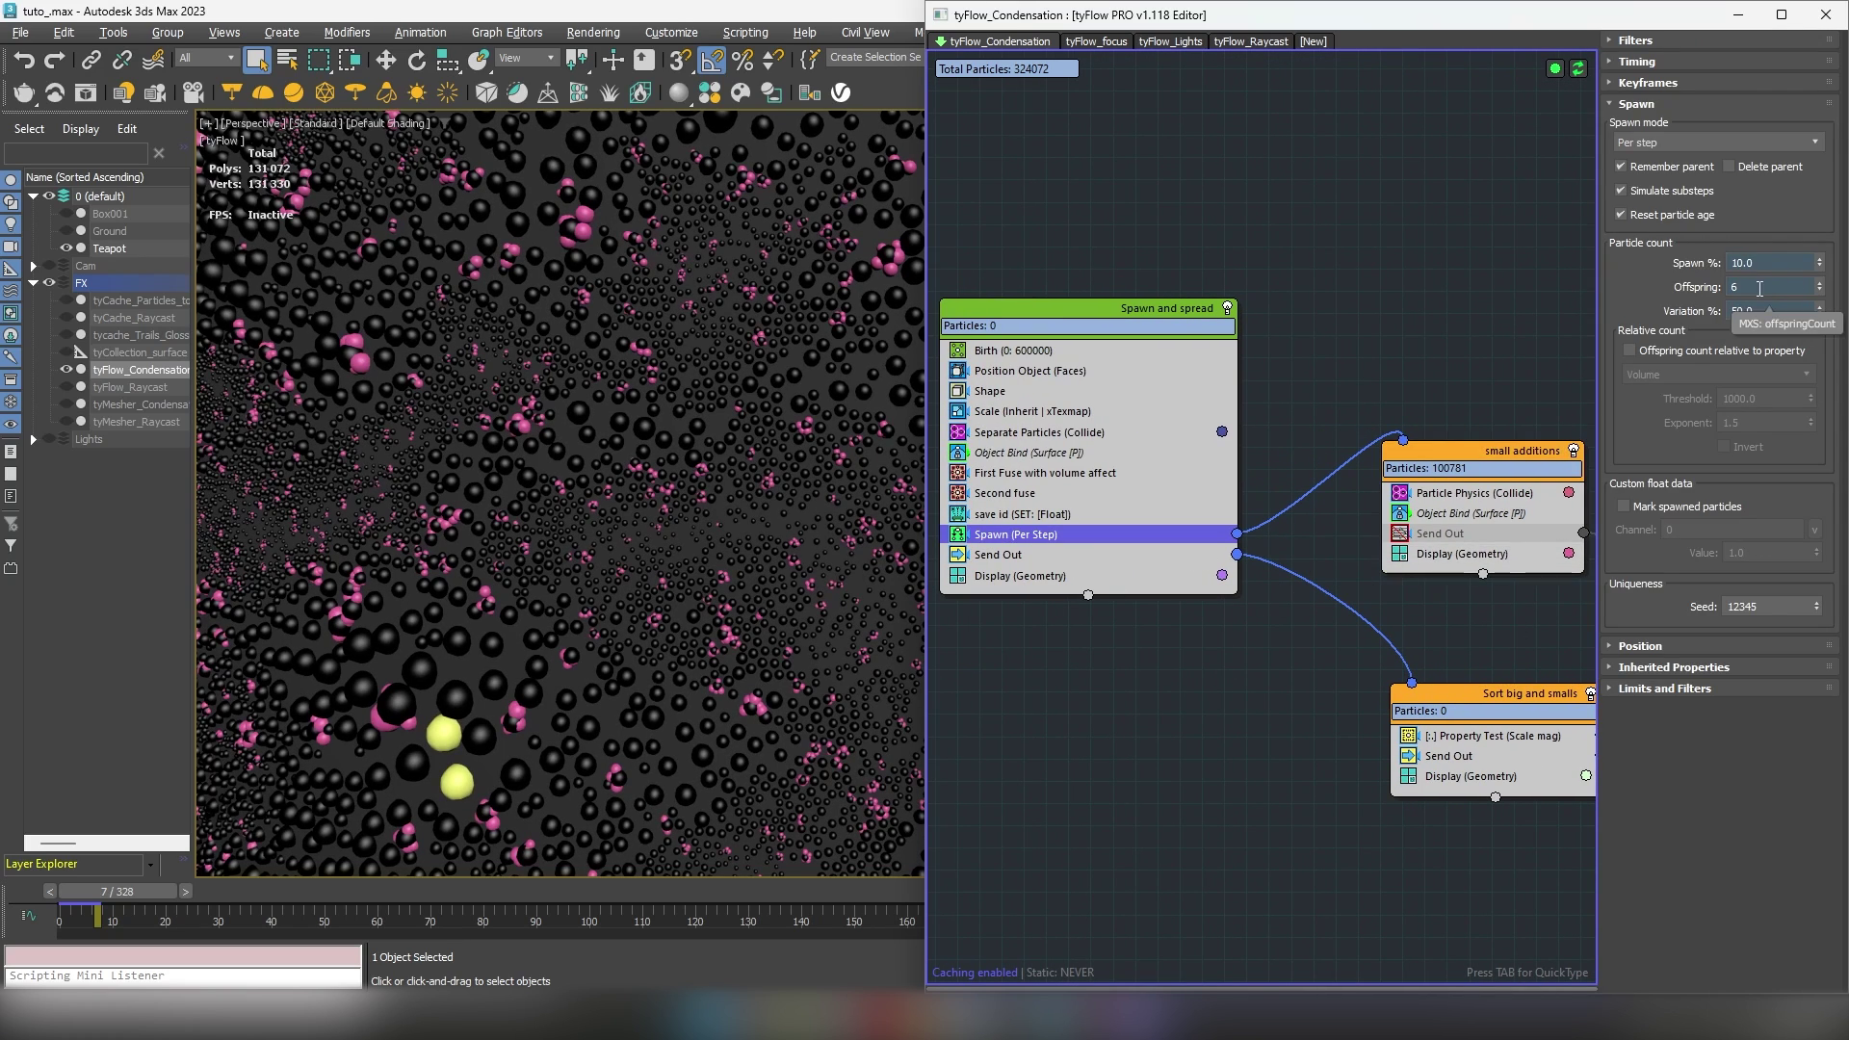
middle_click_drag(1447, 398, 1273, 383)
left_click(1330, 483)
left_click_drag(1620, 655, 1608, 580)
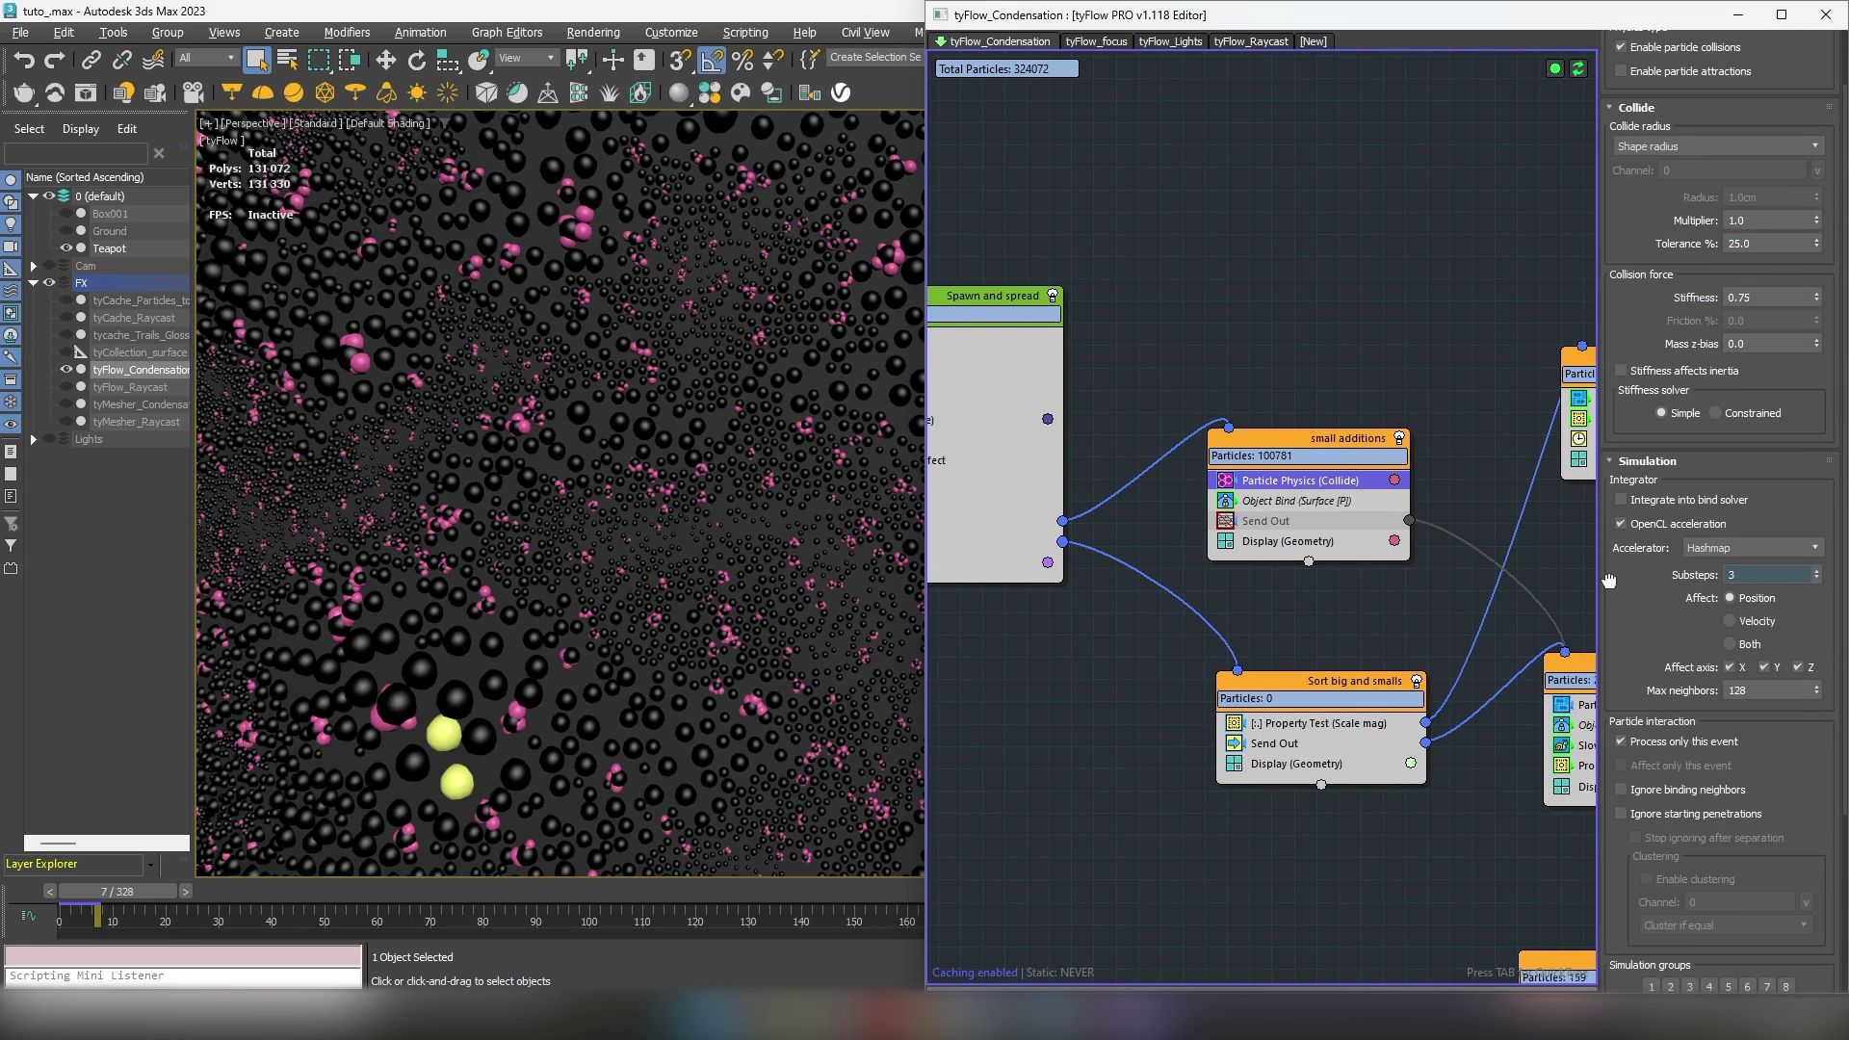
left_click_drag(1641, 641, 1621, 710)
middle_click_drag(1175, 472, 1333, 458)
left_click(1170, 512)
left_click(1639, 645)
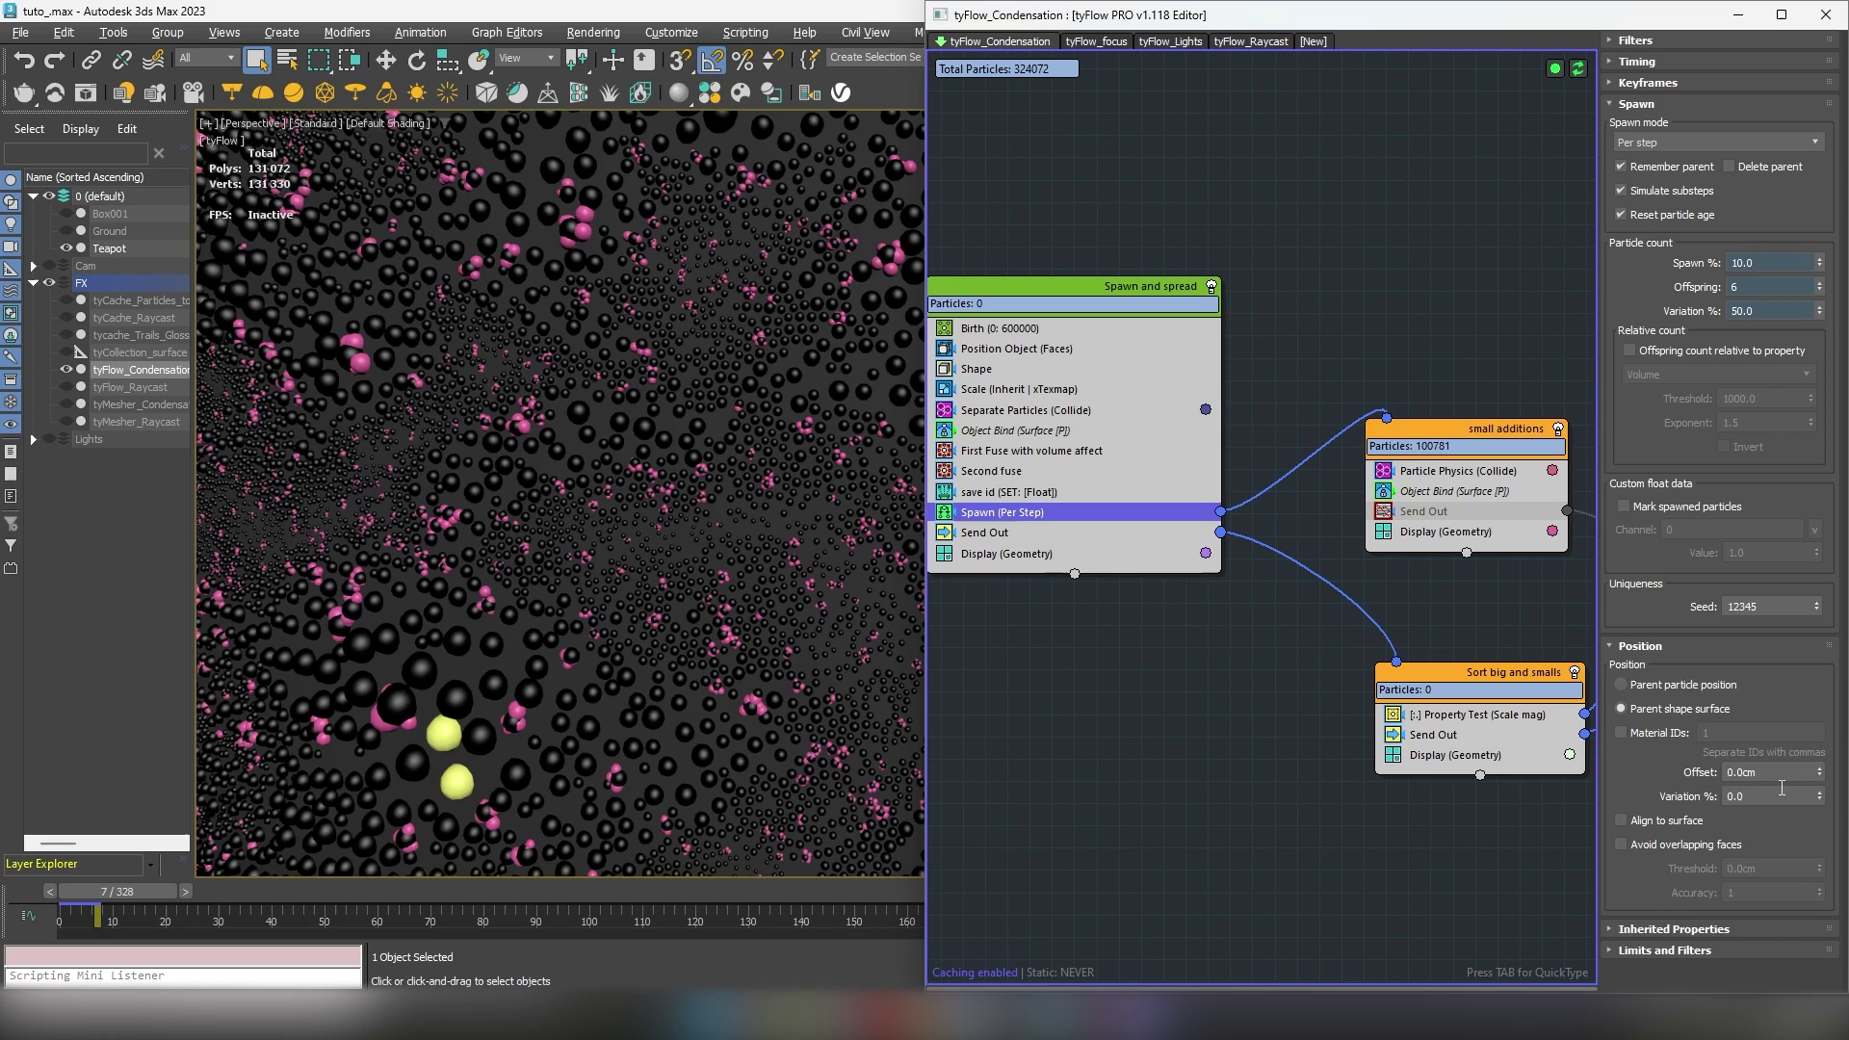
left_click(1400, 491)
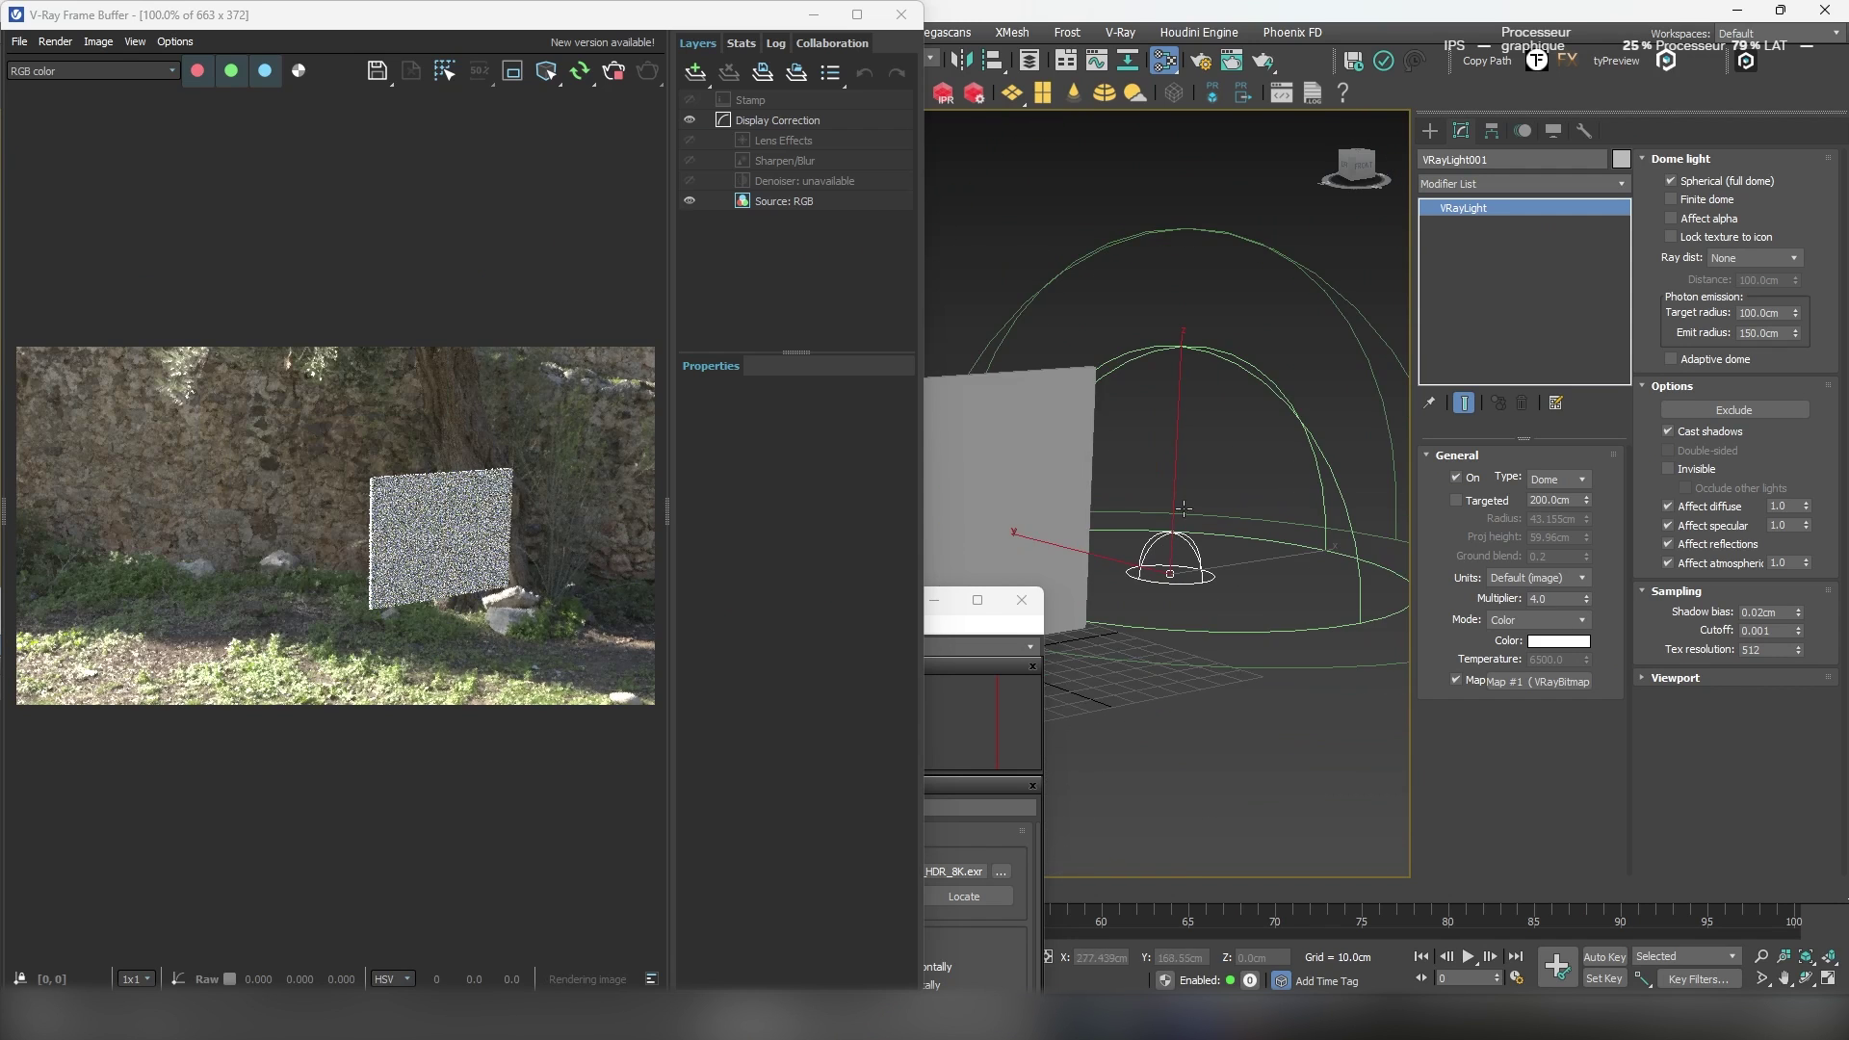
- Apply the Glass preset to the panel's VRayMtl material
middle_click_drag(1184, 508, 1193, 681, "alt")
left_click(1118, 611)
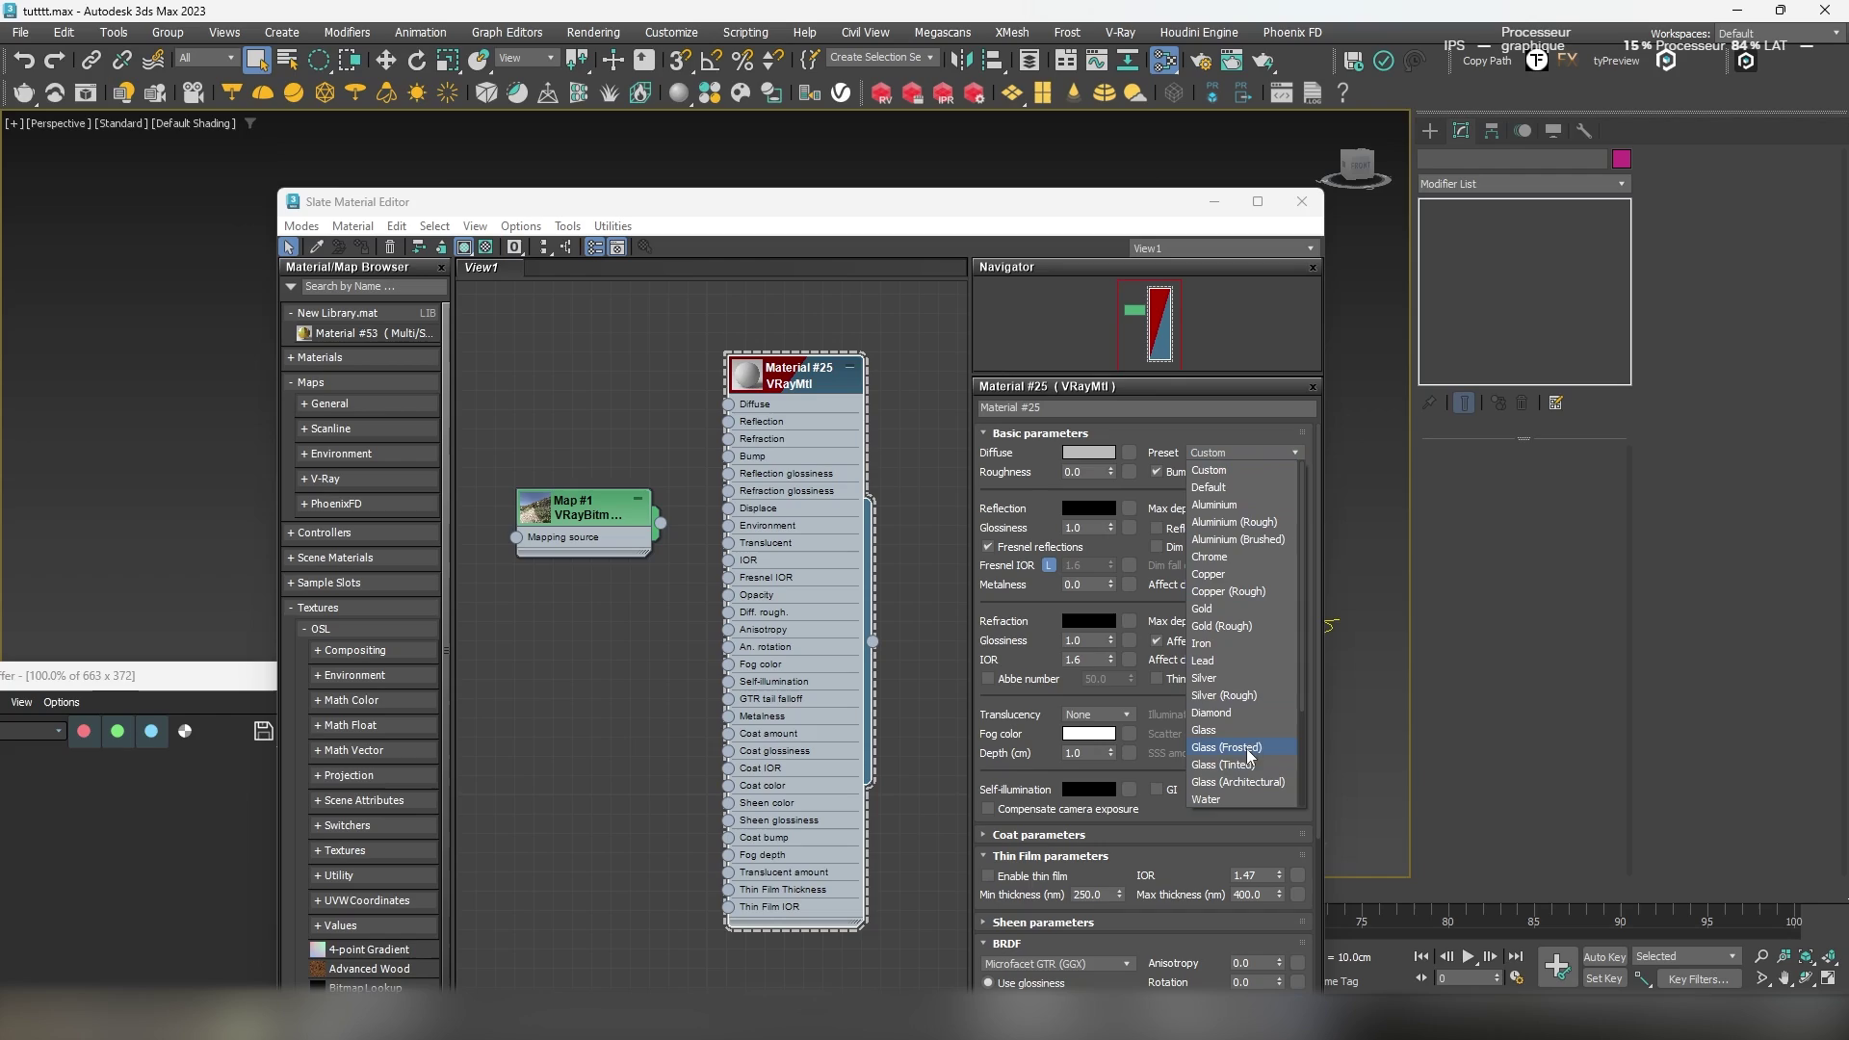
left_click(1252, 756)
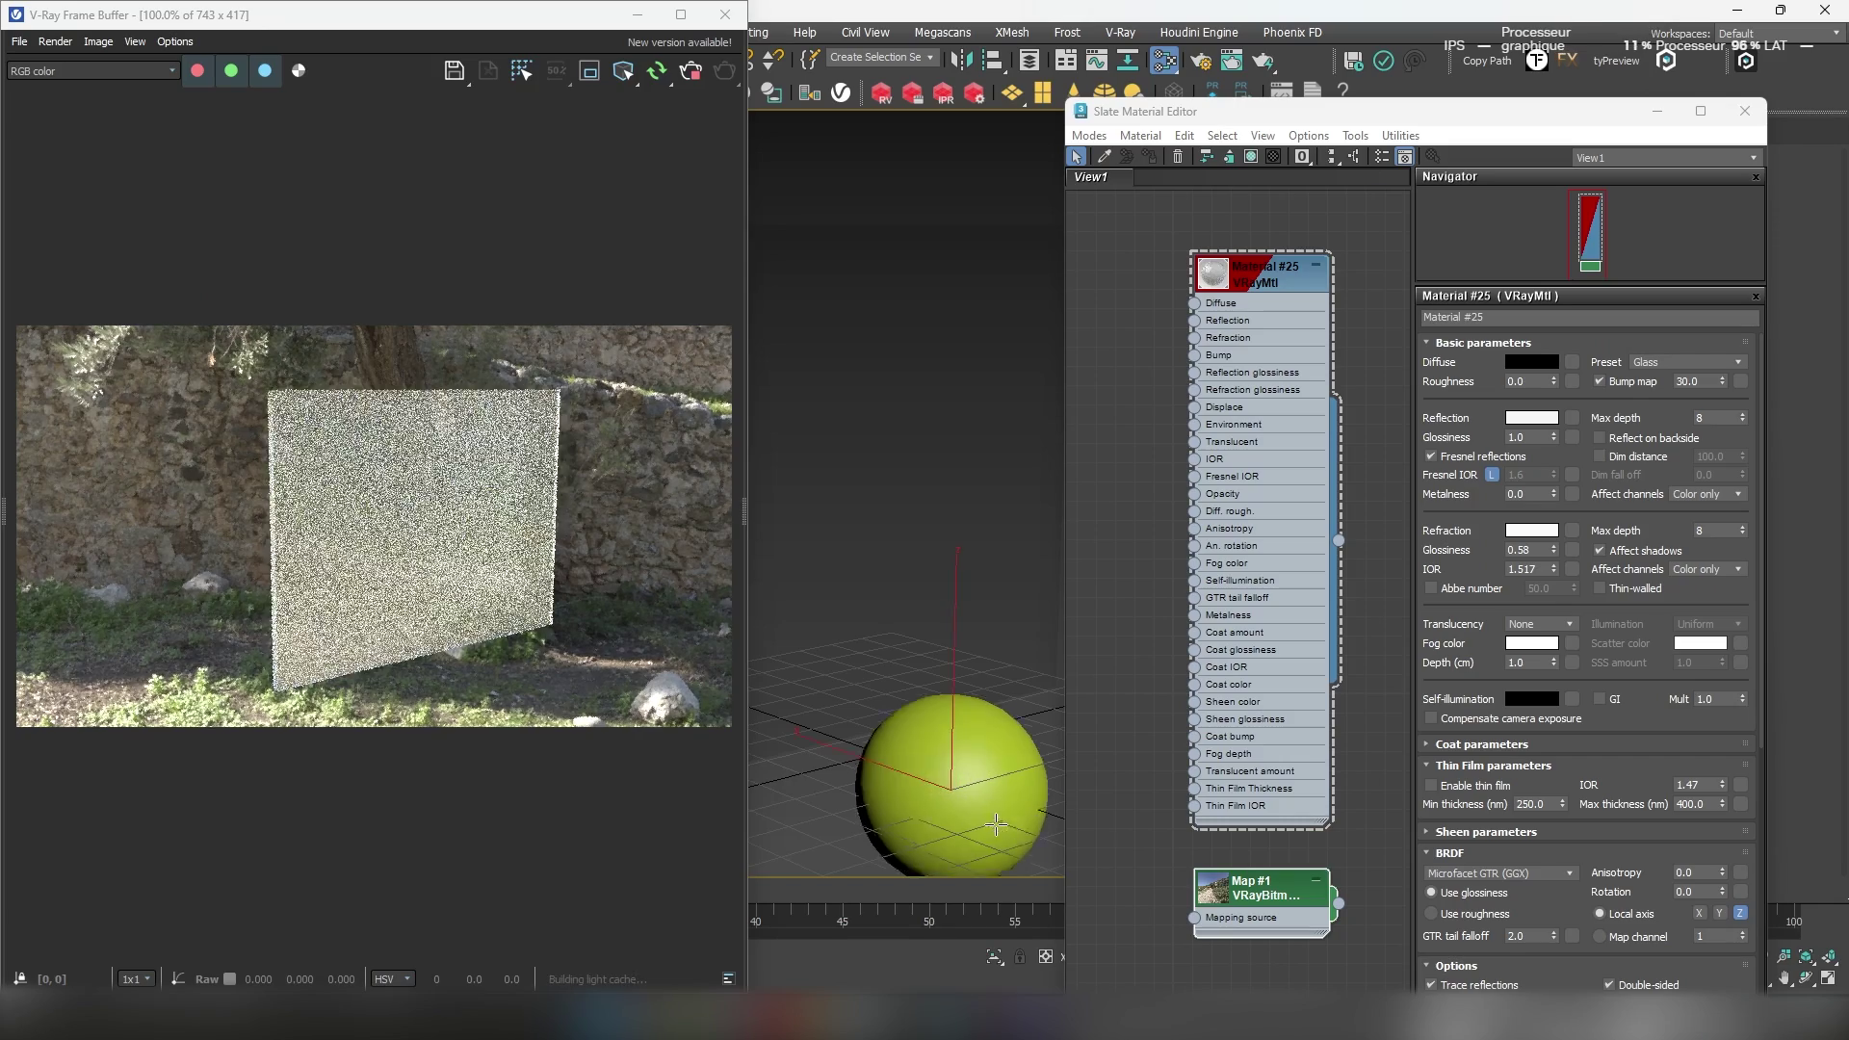
- Move the yellow-green sphere up and sideways so that it intersects the glass panel
key("w")
left_click_drag(953, 655, 961, 383)
left_click_drag(850, 505, 710, 479)
middle_click_drag(961, 524, 999, 537)
- Create a VRayDirt map and connect it to the glass material's refraction glossiness
middle_click_drag(1141, 438, 1231, 537)
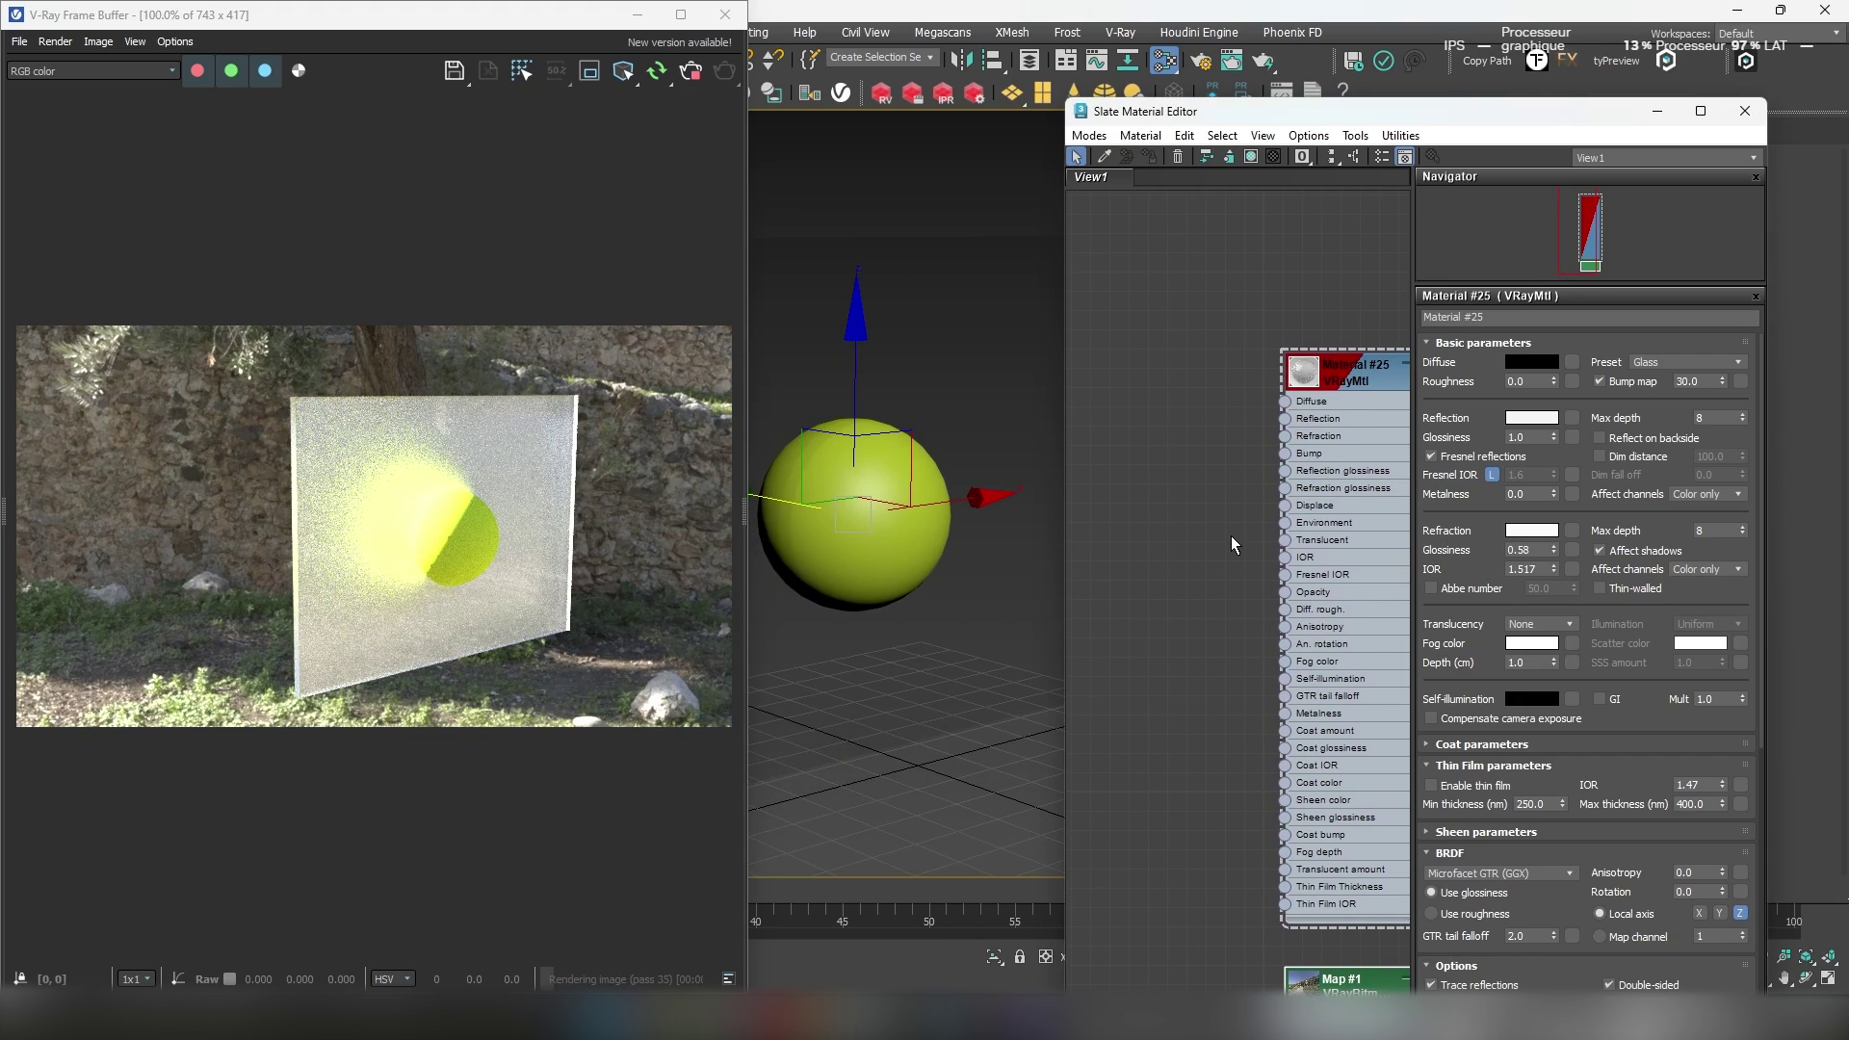
right_click(1233, 544)
mouse_move(1252, 582)
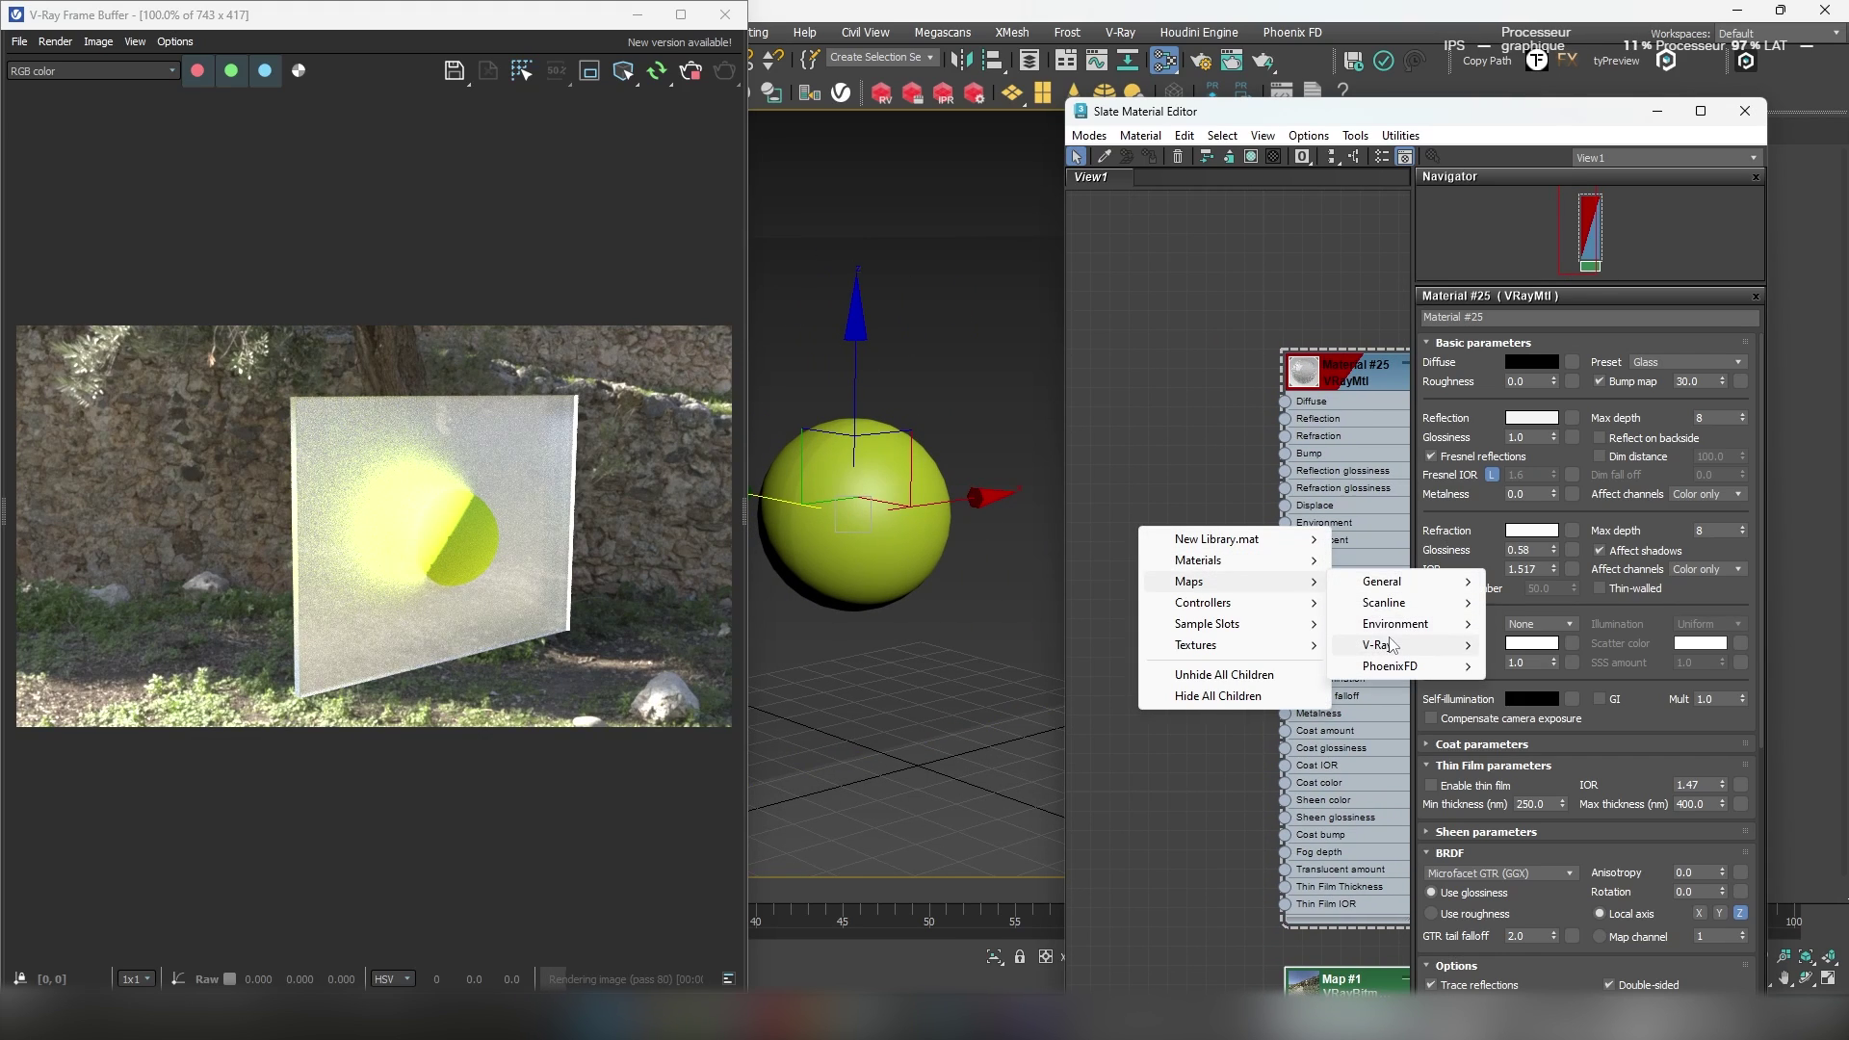
mouse_move(1392, 644)
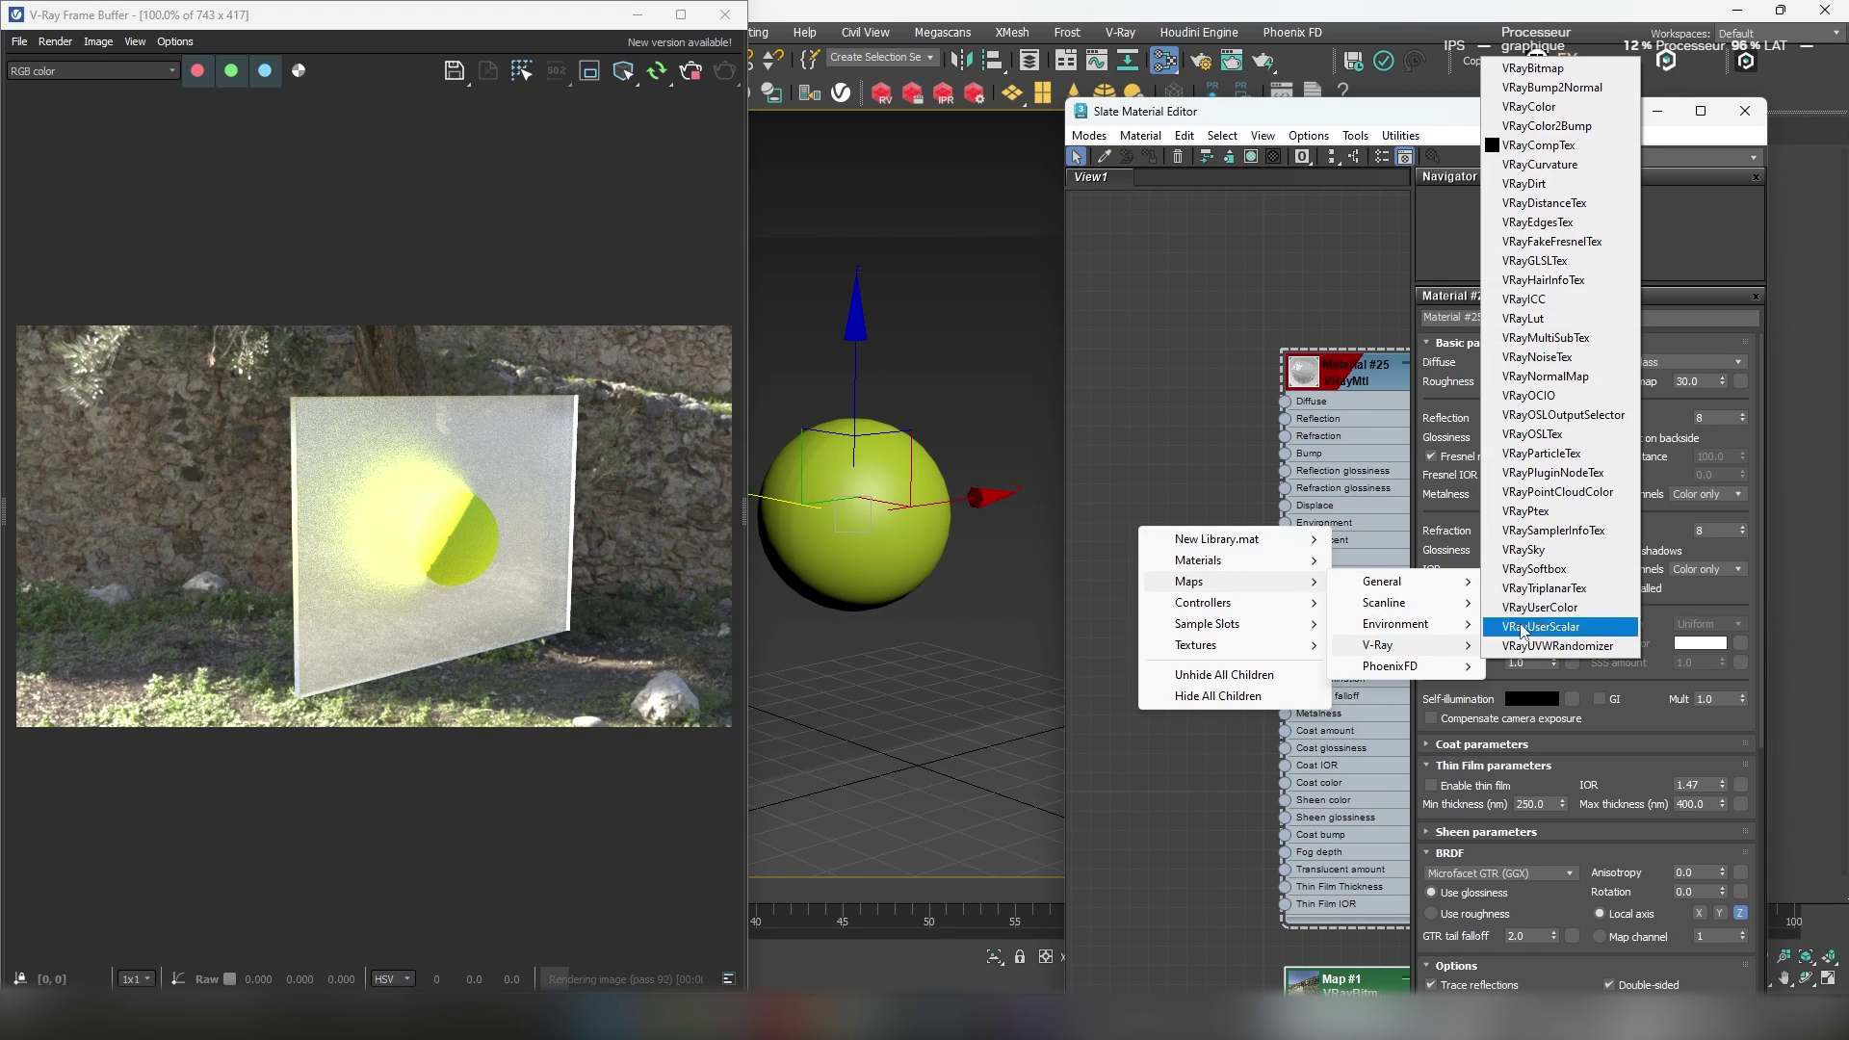
left_click(1569, 185)
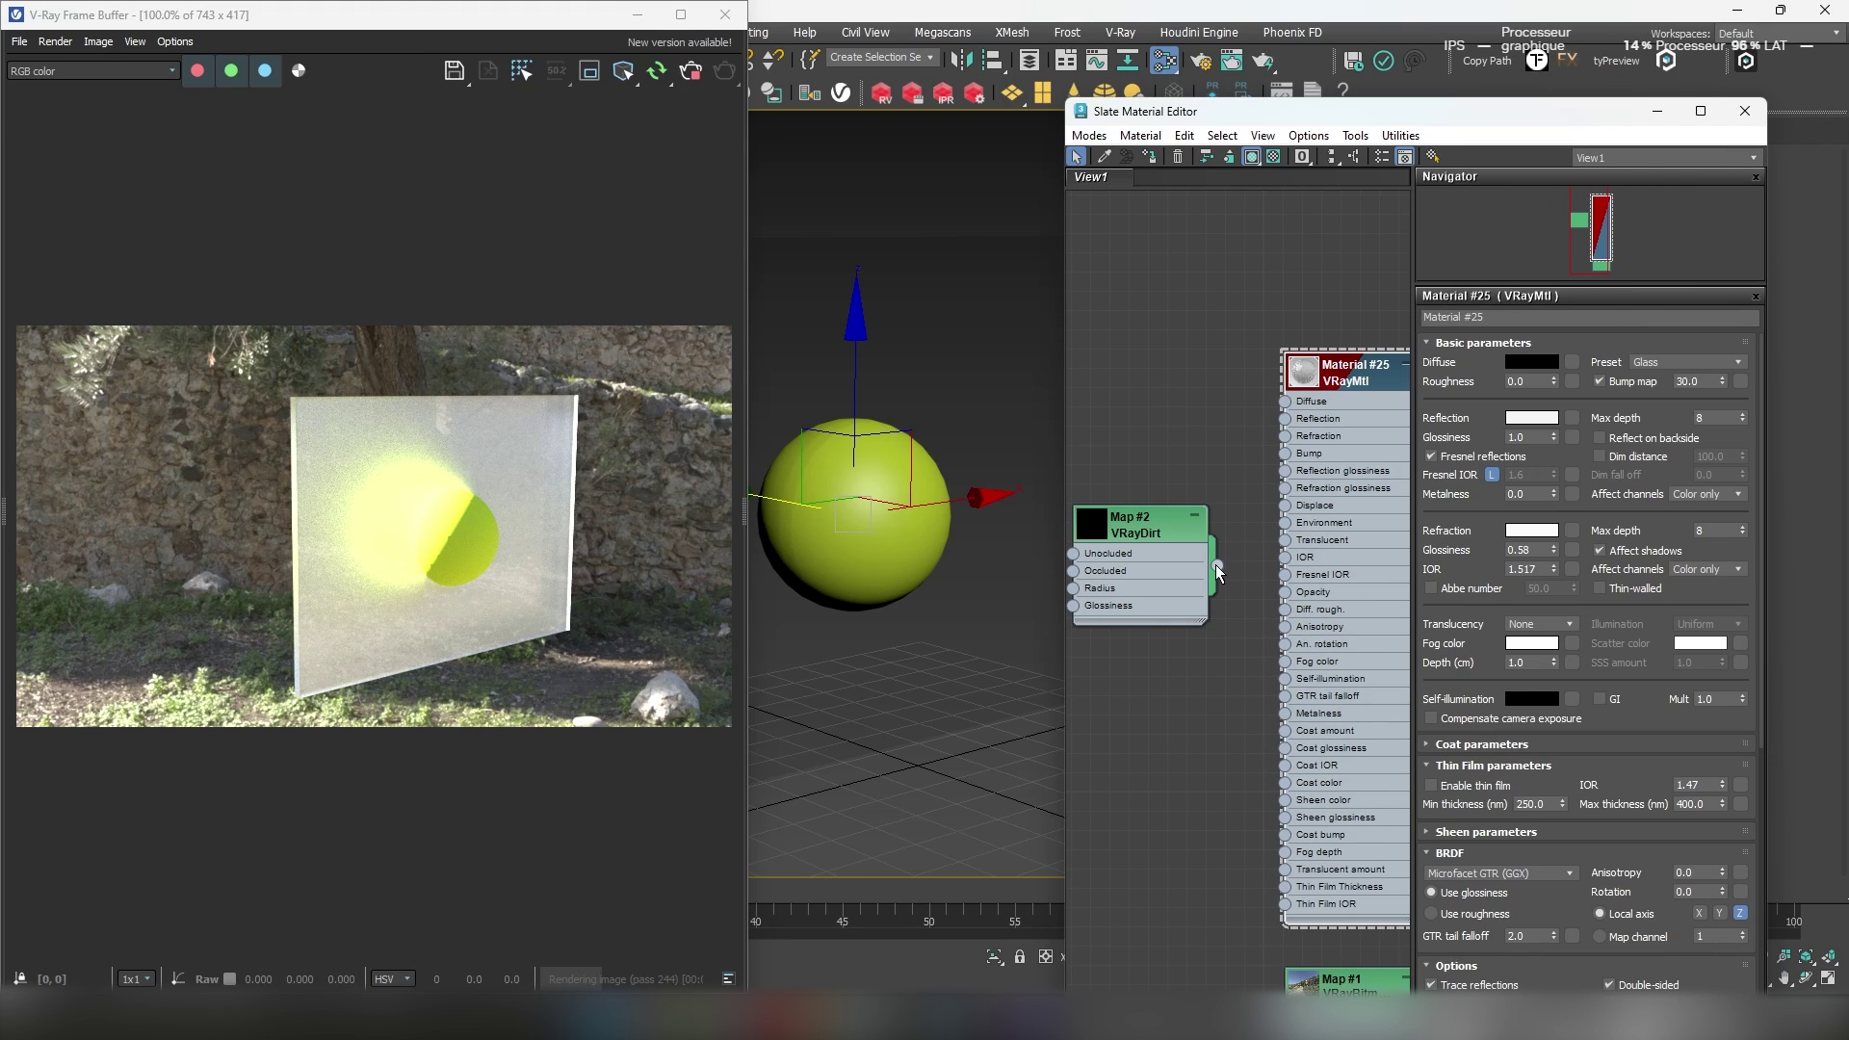
left_click_drag(1217, 565, 1564, 557)
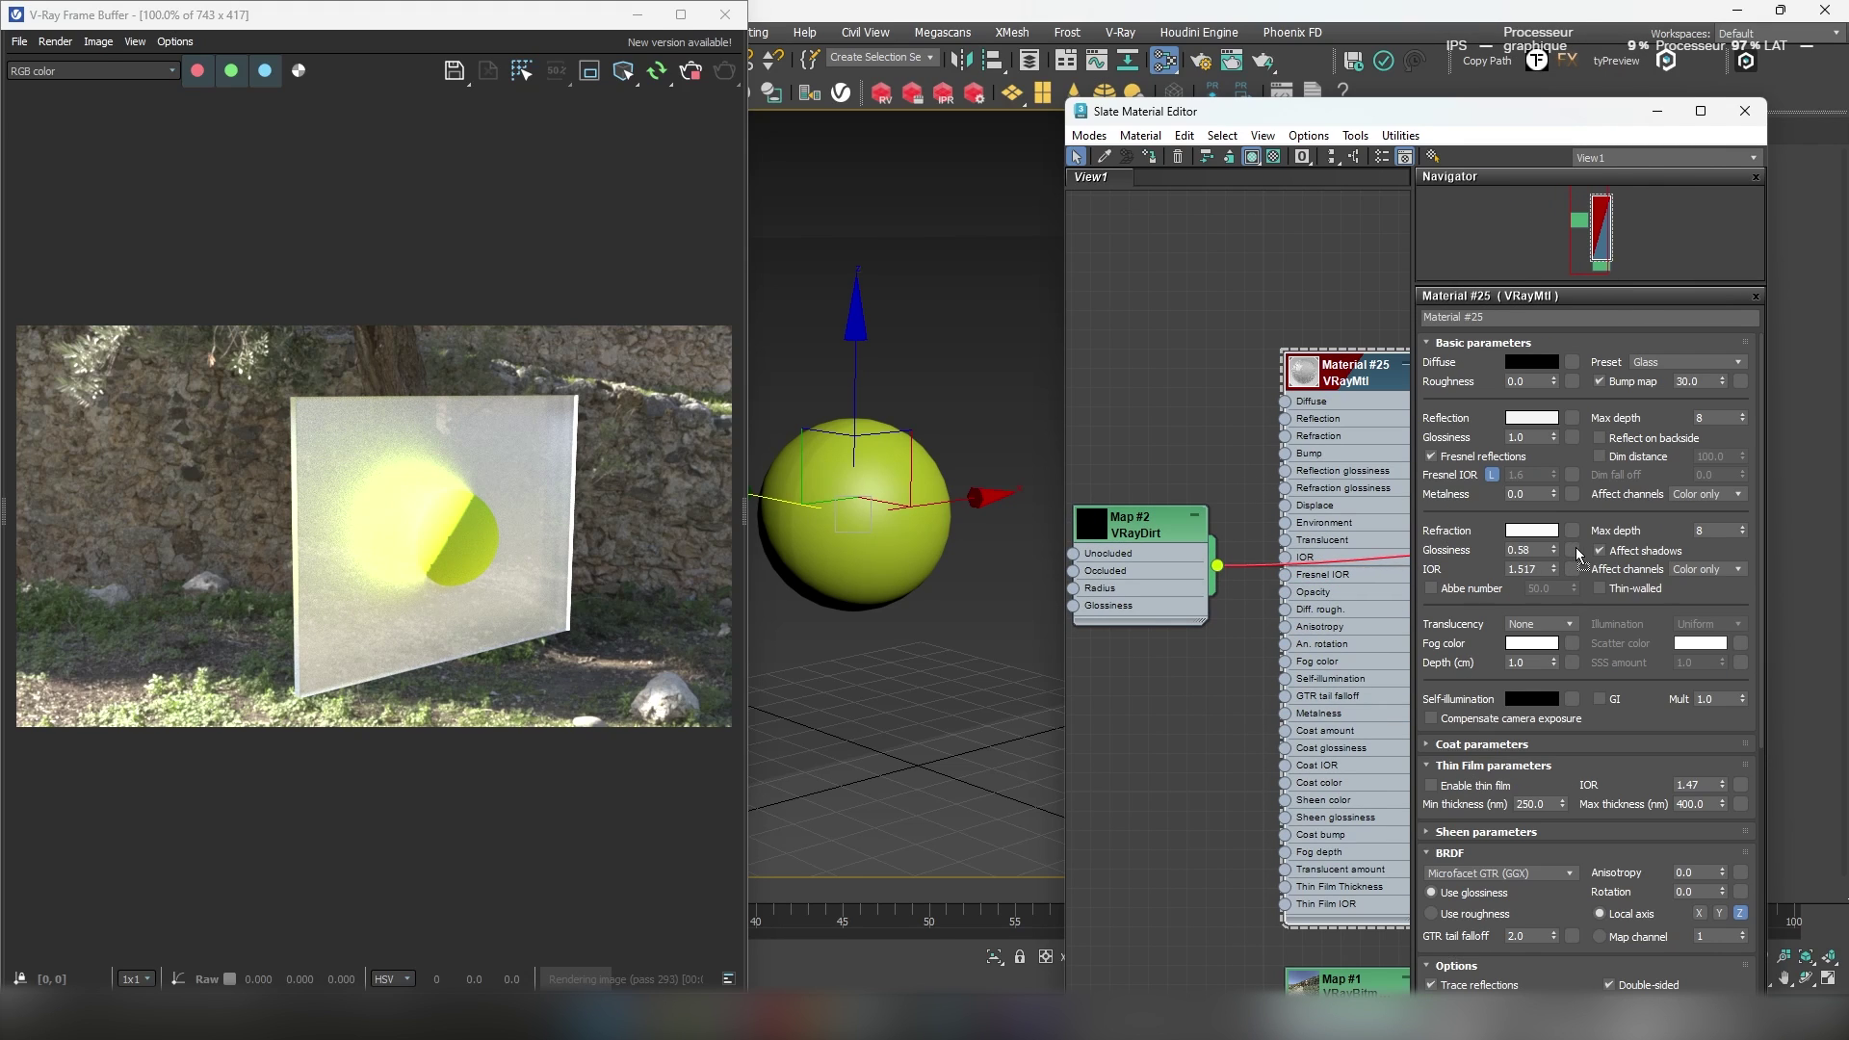
left_click_drag(1328, 569, 1329, 570)
left_click(1374, 664)
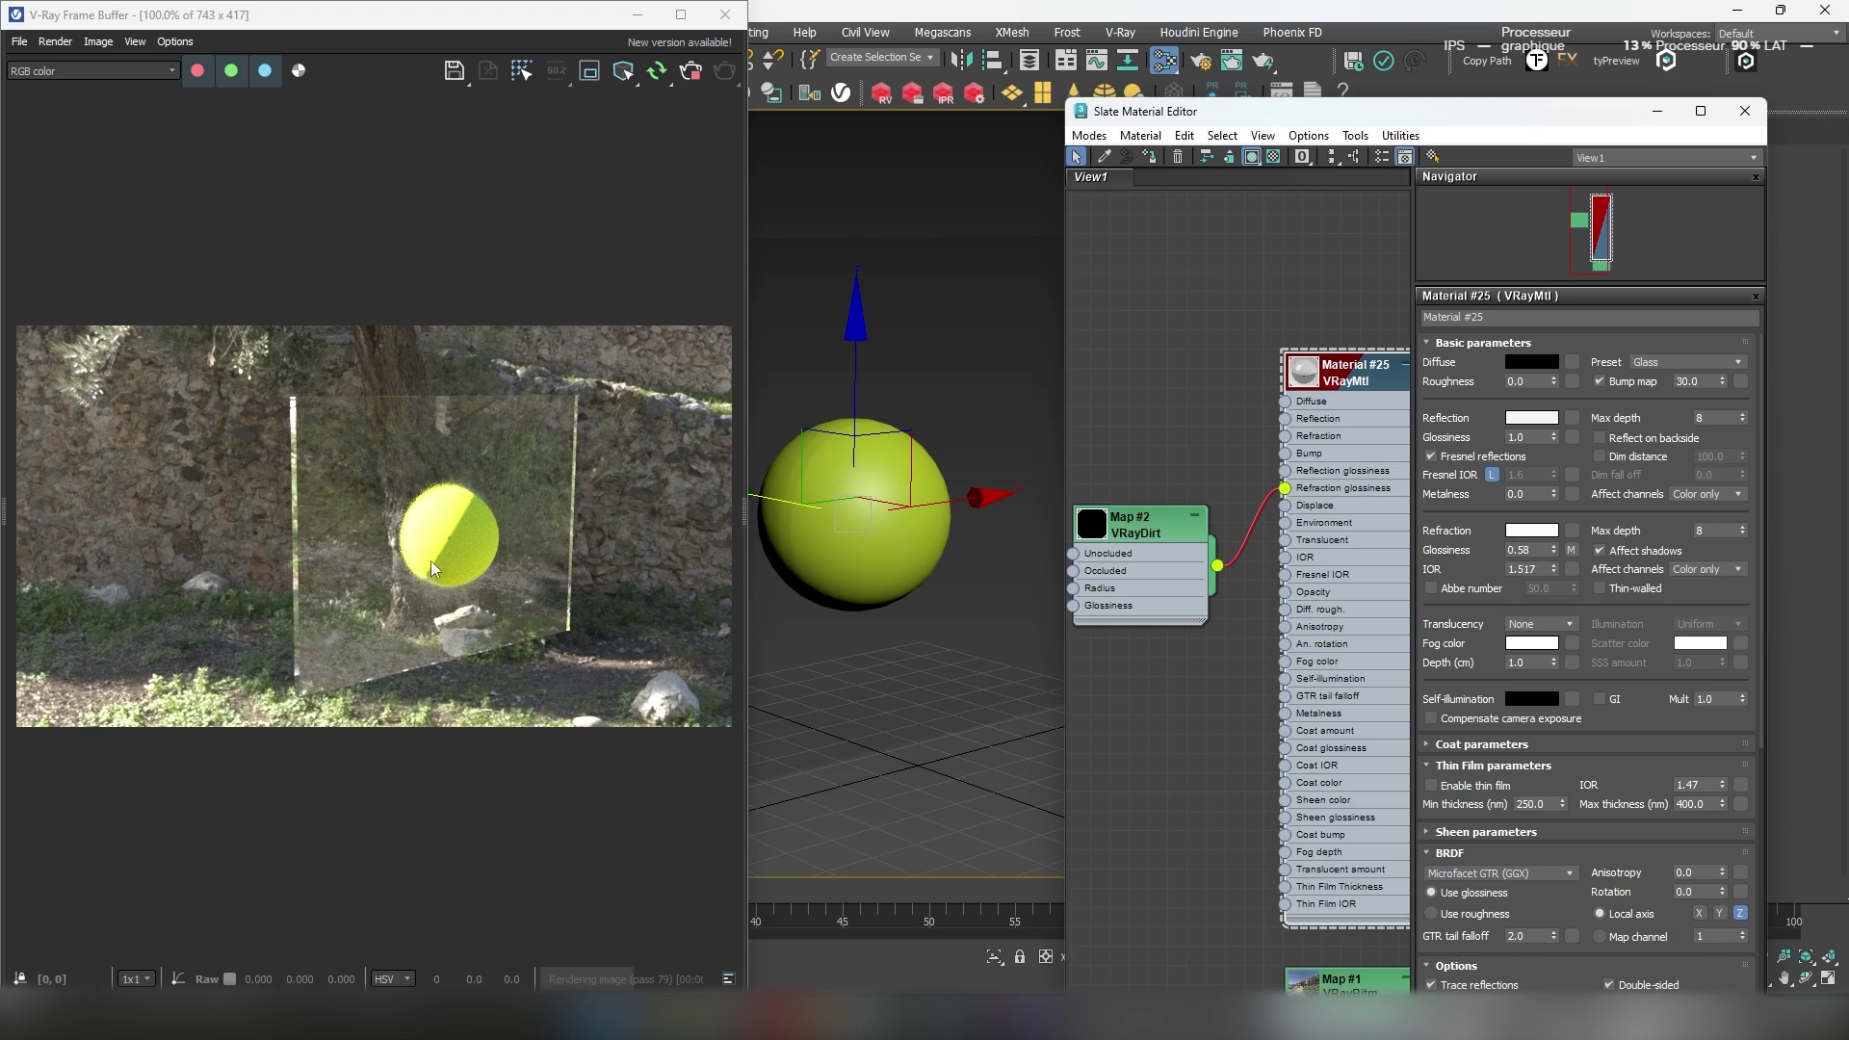
- Swap the VRayDirt colors so that occluded is white and unoccluded is black
scroll(433, 570, "up", 1)
double_click(1141, 524)
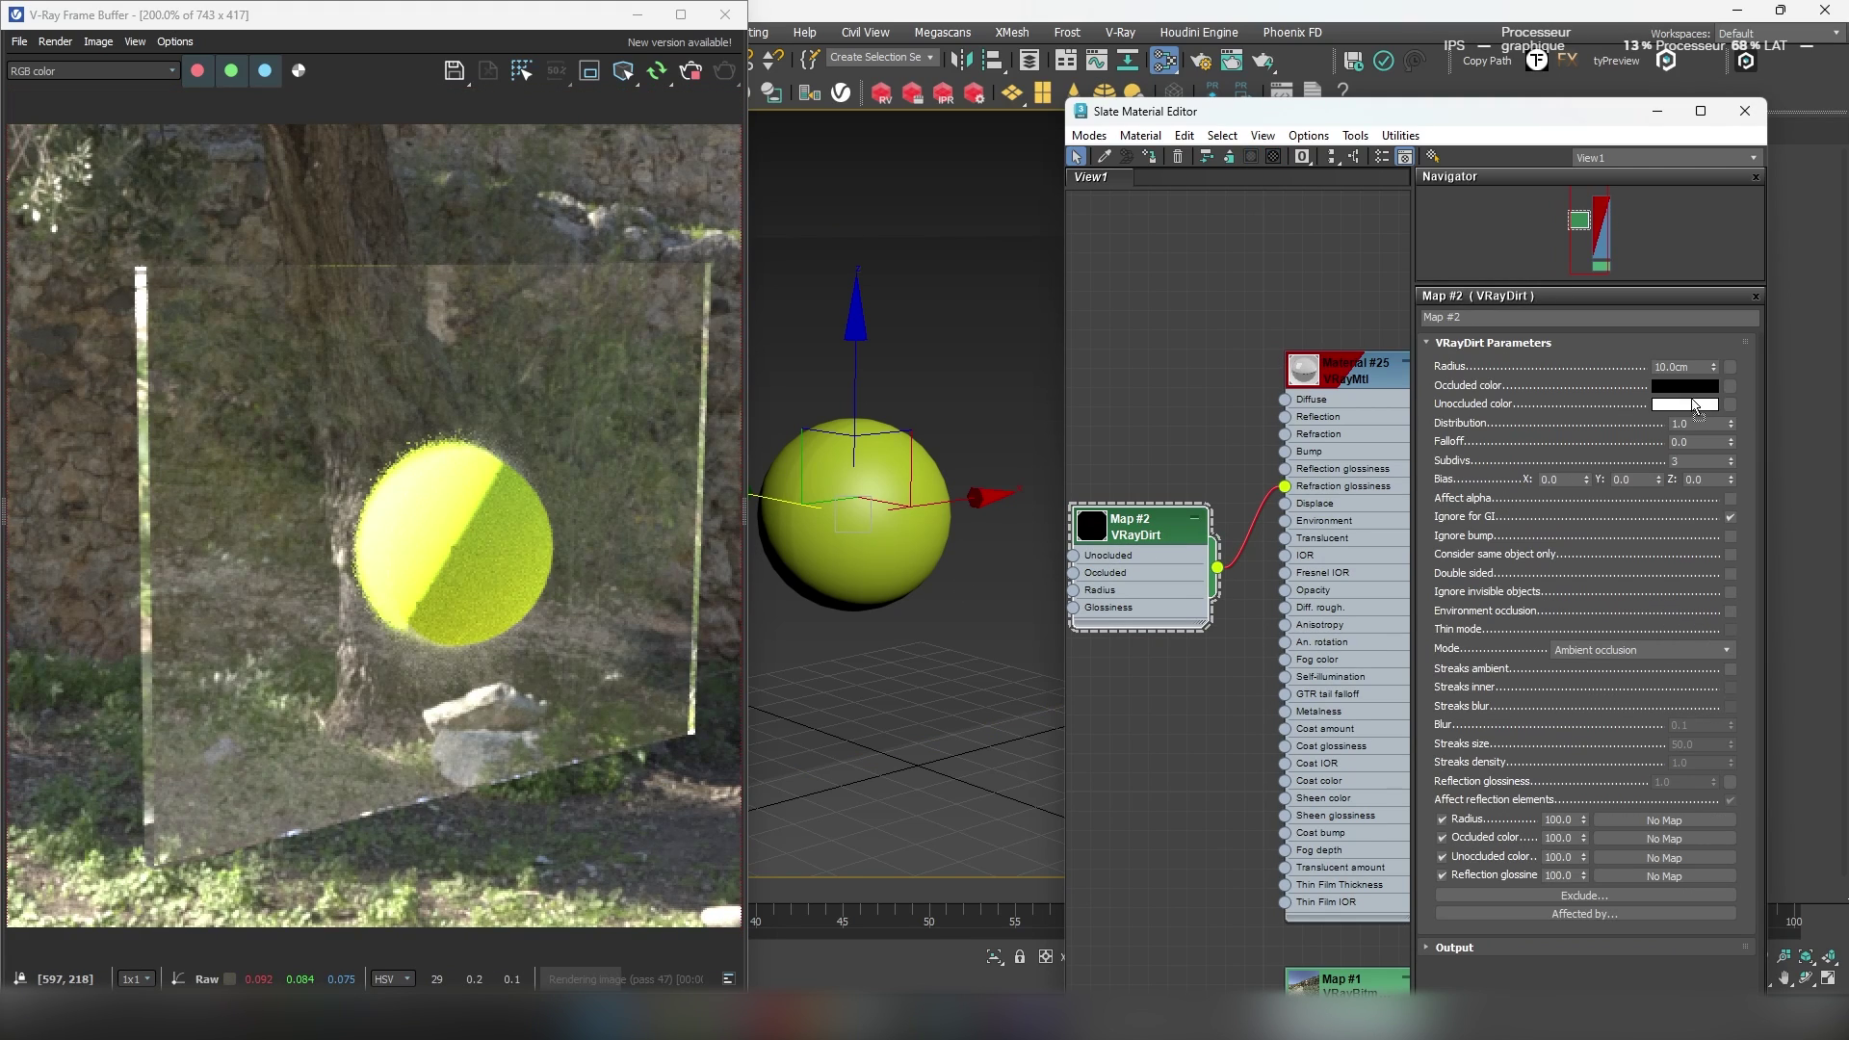
left_click_drag(1697, 405, 1685, 386)
left_click(1306, 614)
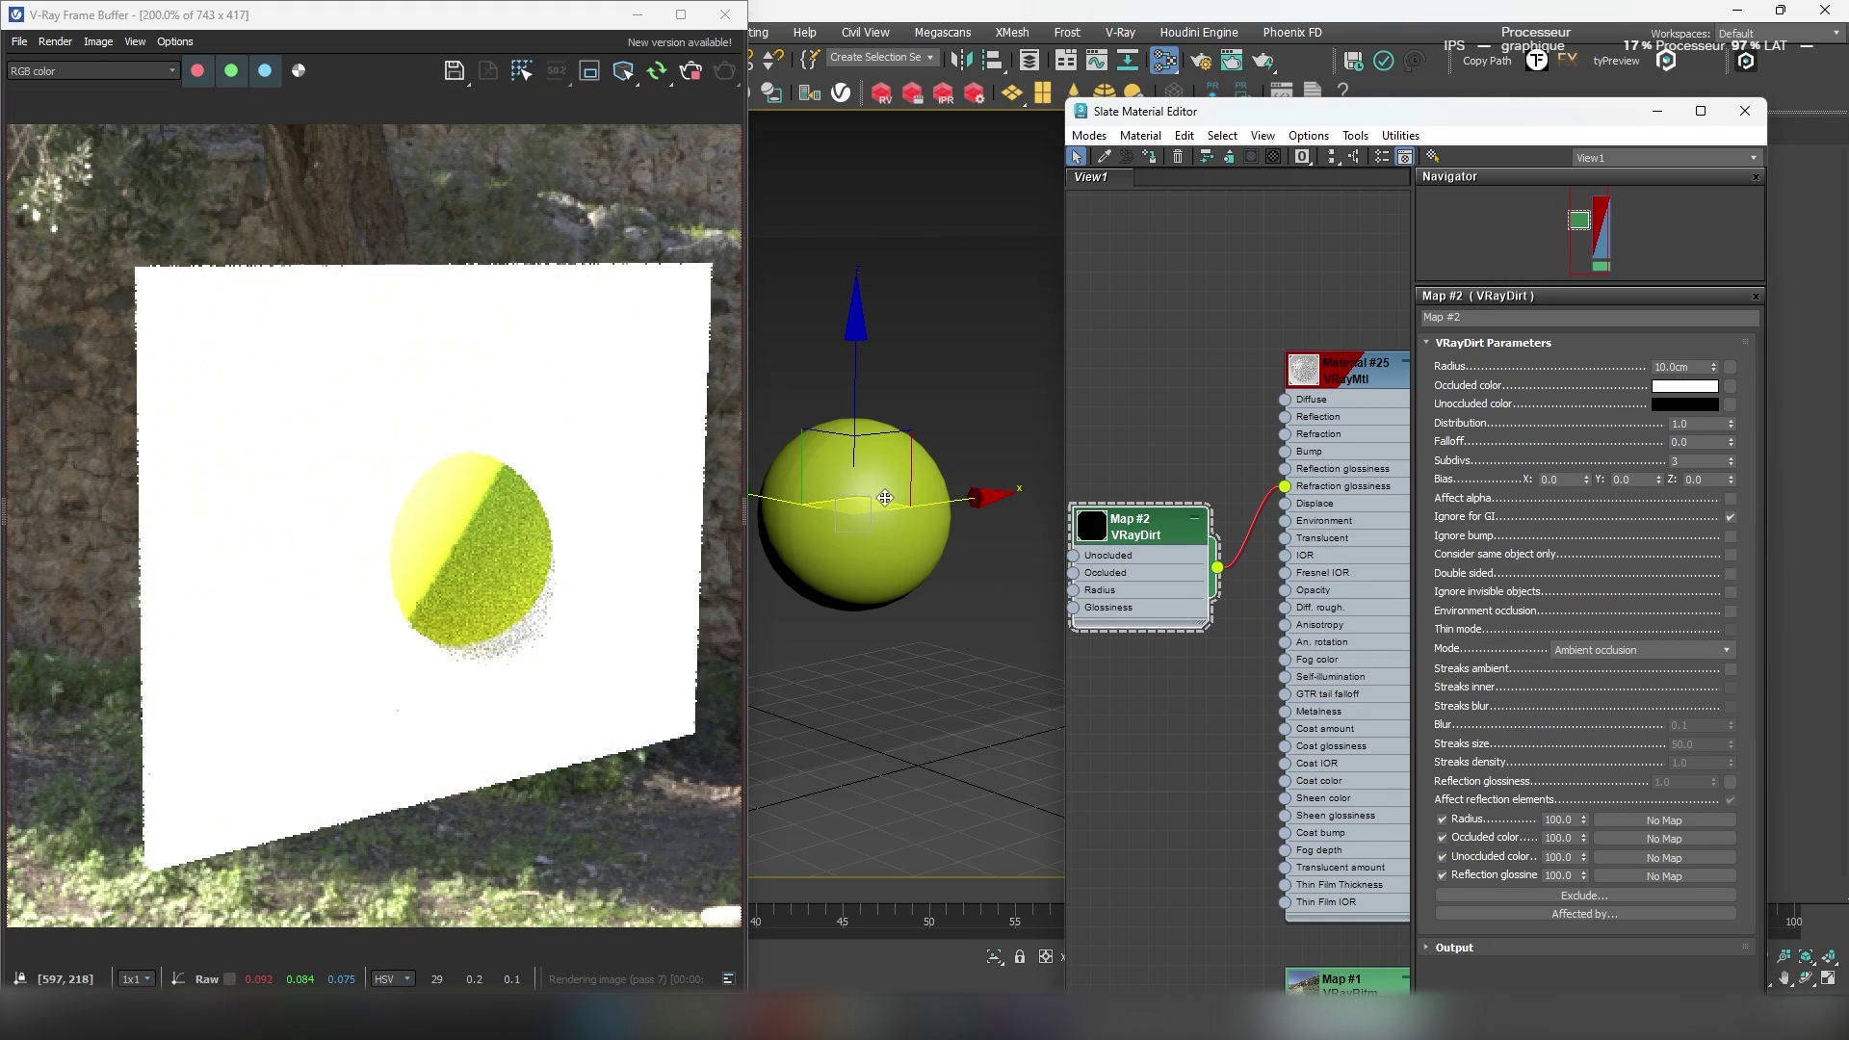
- Hide the yellow-green sphere from the camera and from reflections and refractions in its object properties
right_click(879, 489)
left_click(946, 666)
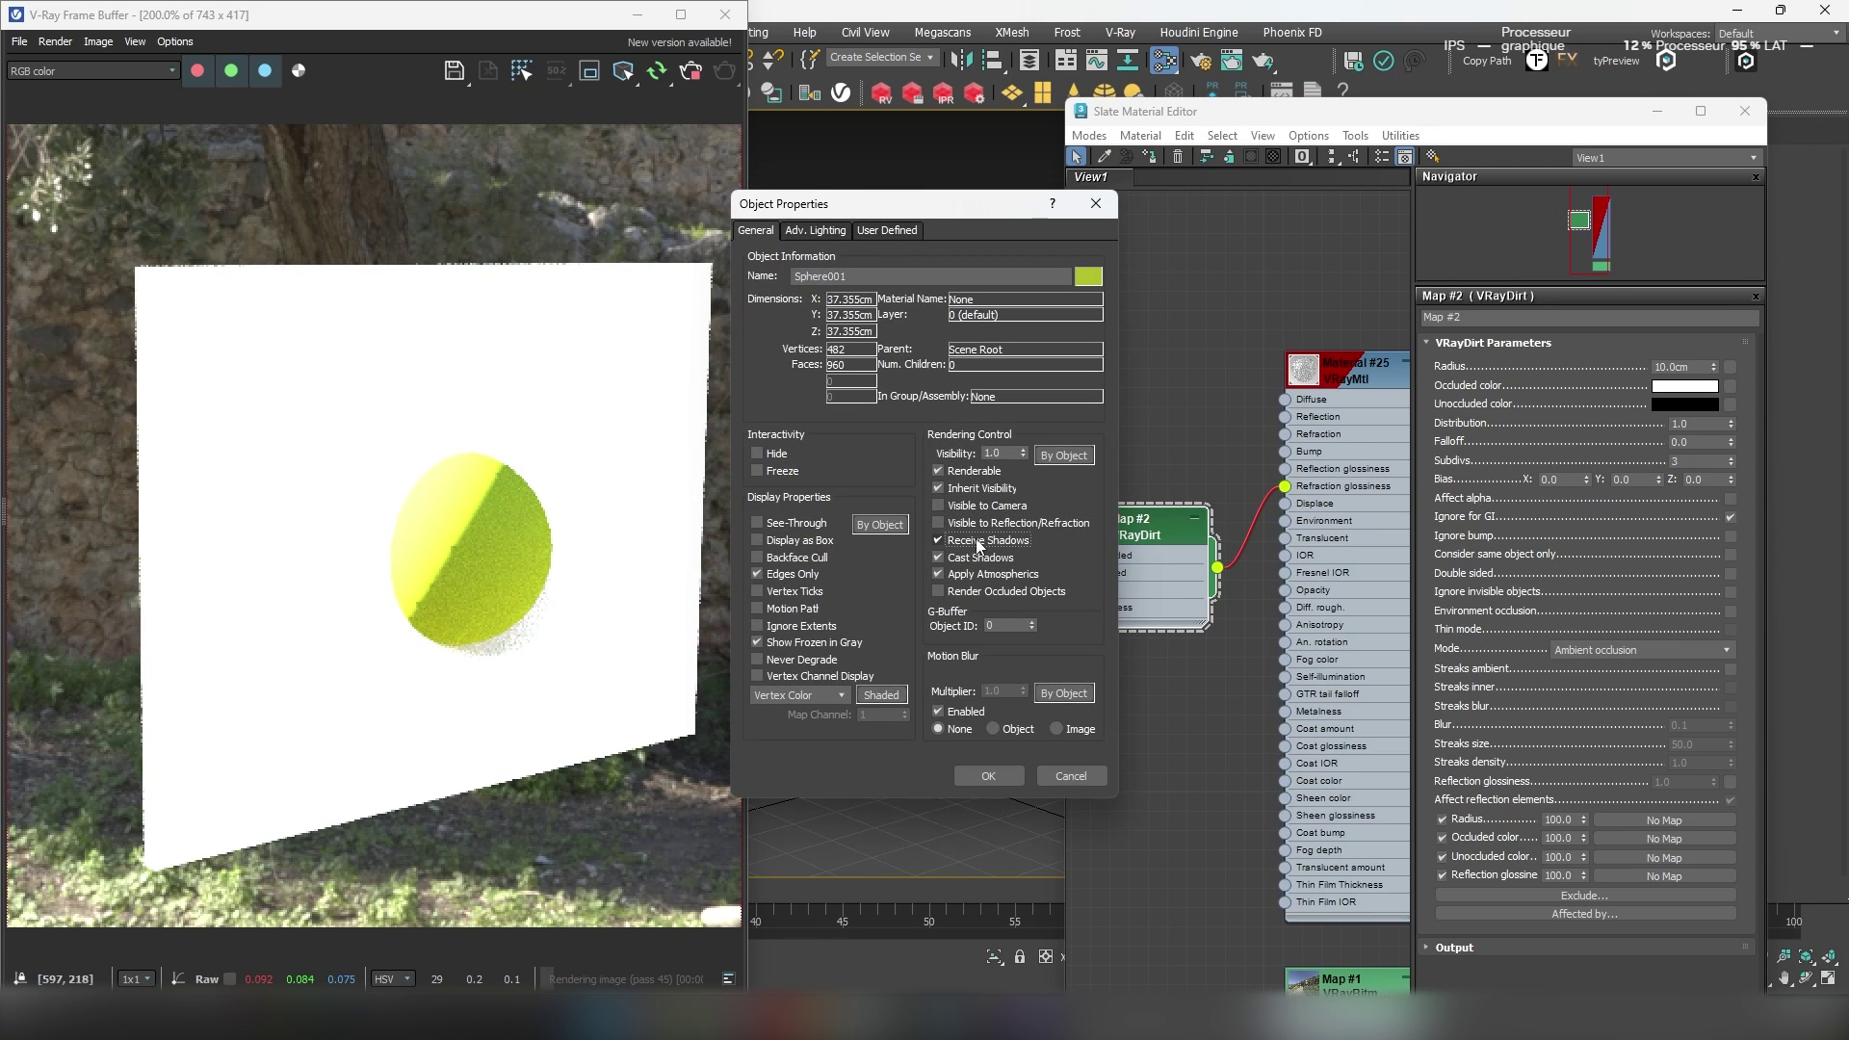
left_click(989, 777)
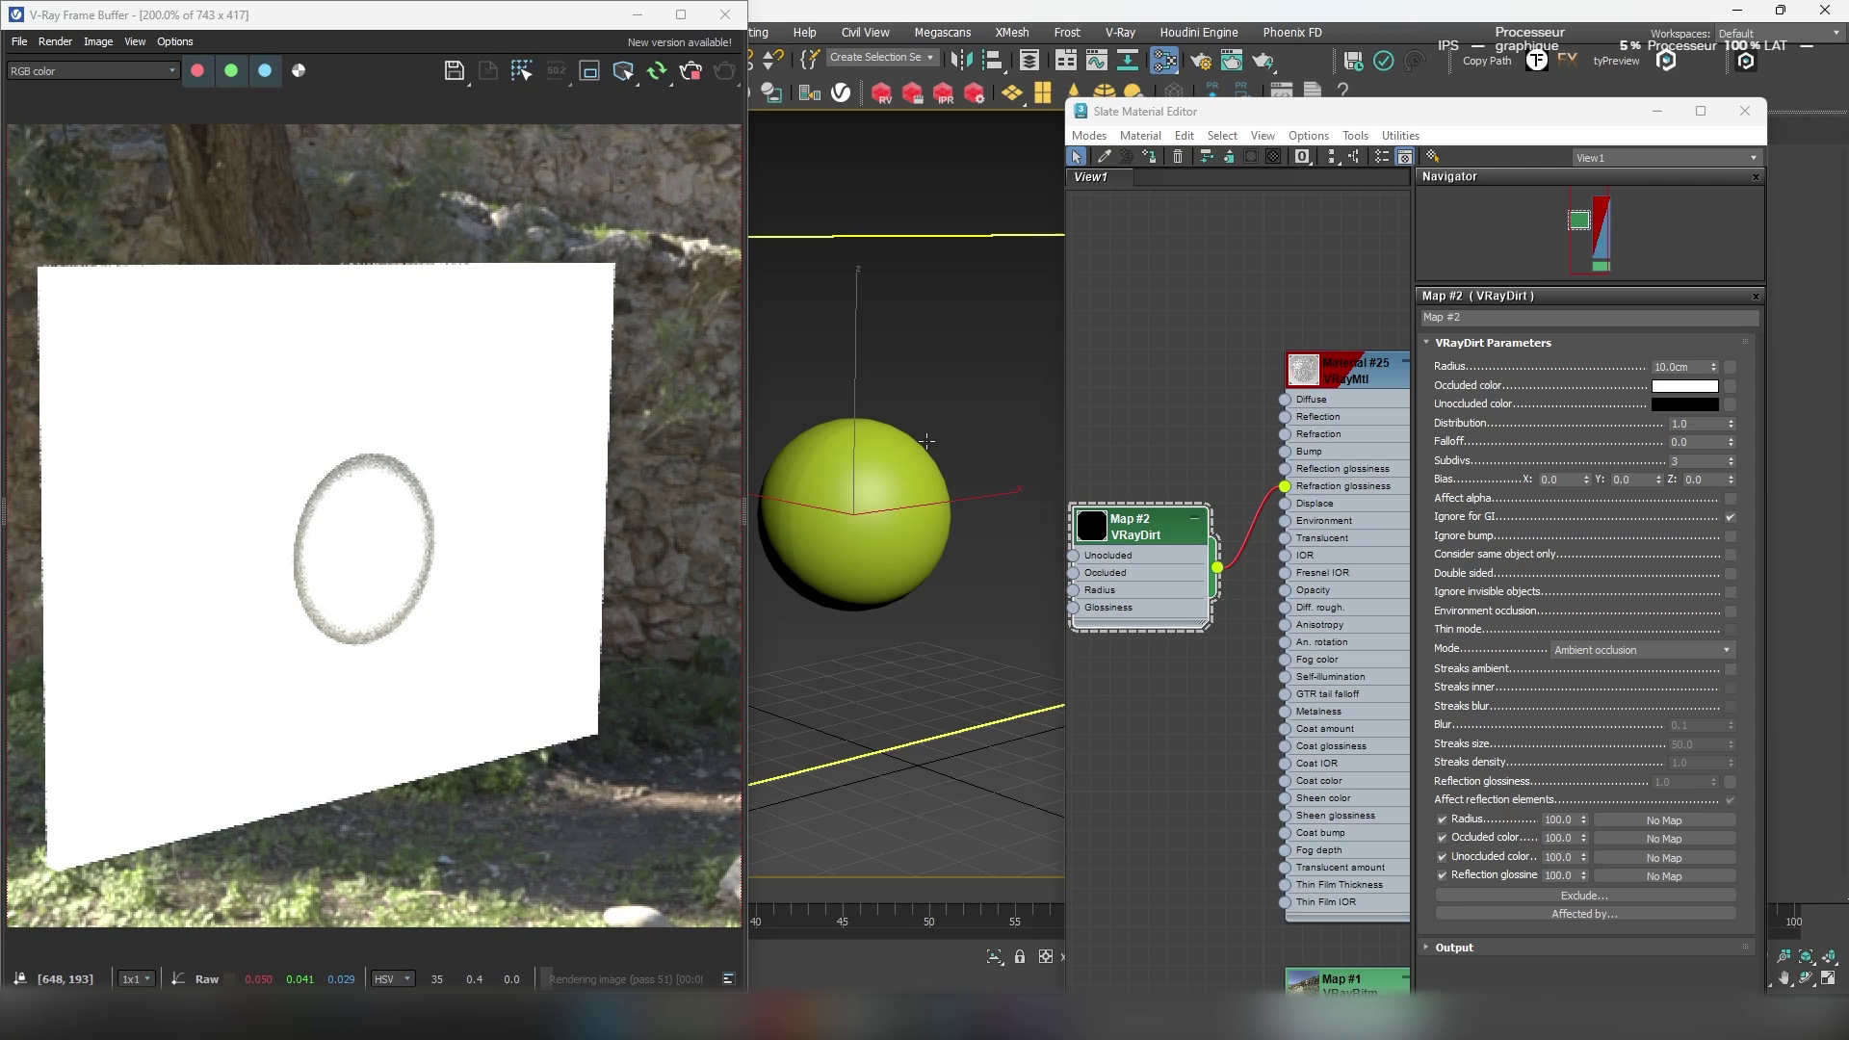
- Set the VRayDirt mode to Ambient + inner occlusion, double sided, with a 1.0cm radius and a light grey unoccluded color
left_click(1637, 650)
left_click(1617, 681)
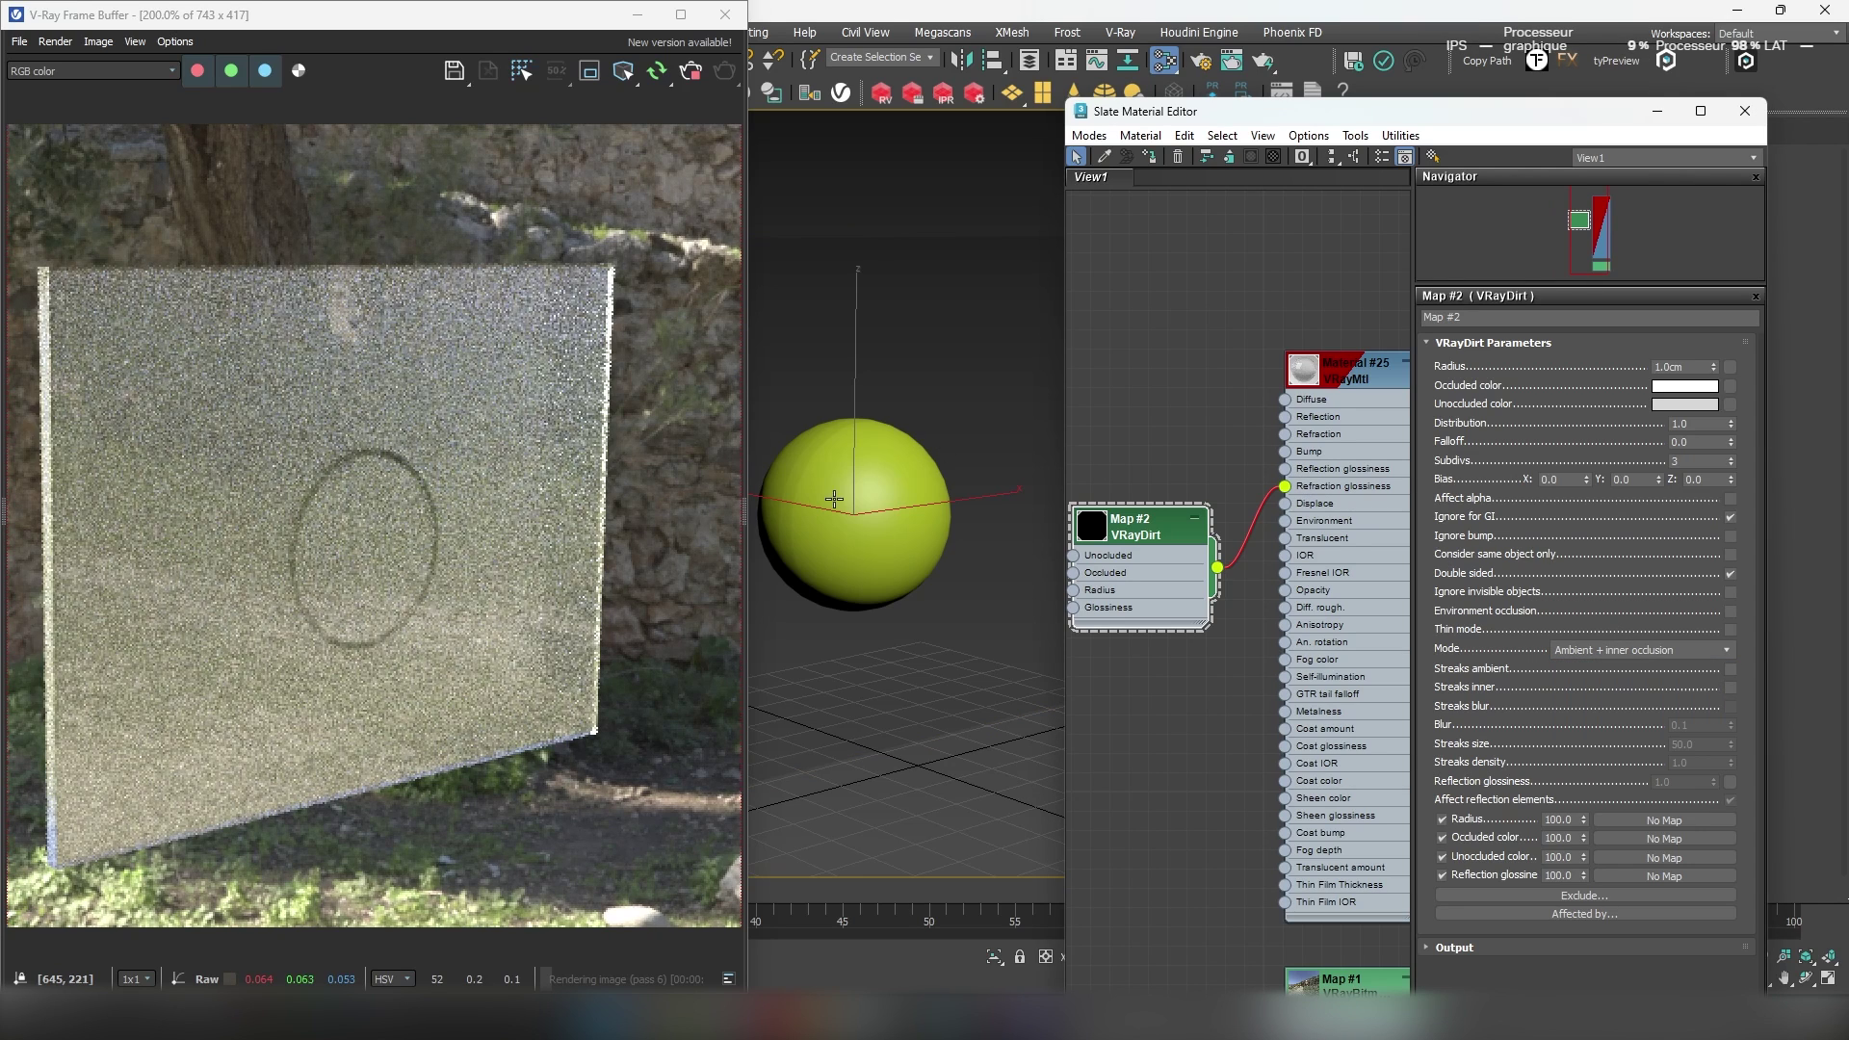
- Create a VRayDistanceTex map and place its node above the VRayDirt node
right_click(1179, 439)
mouse_move(1221, 495)
mouse_move(1435, 555)
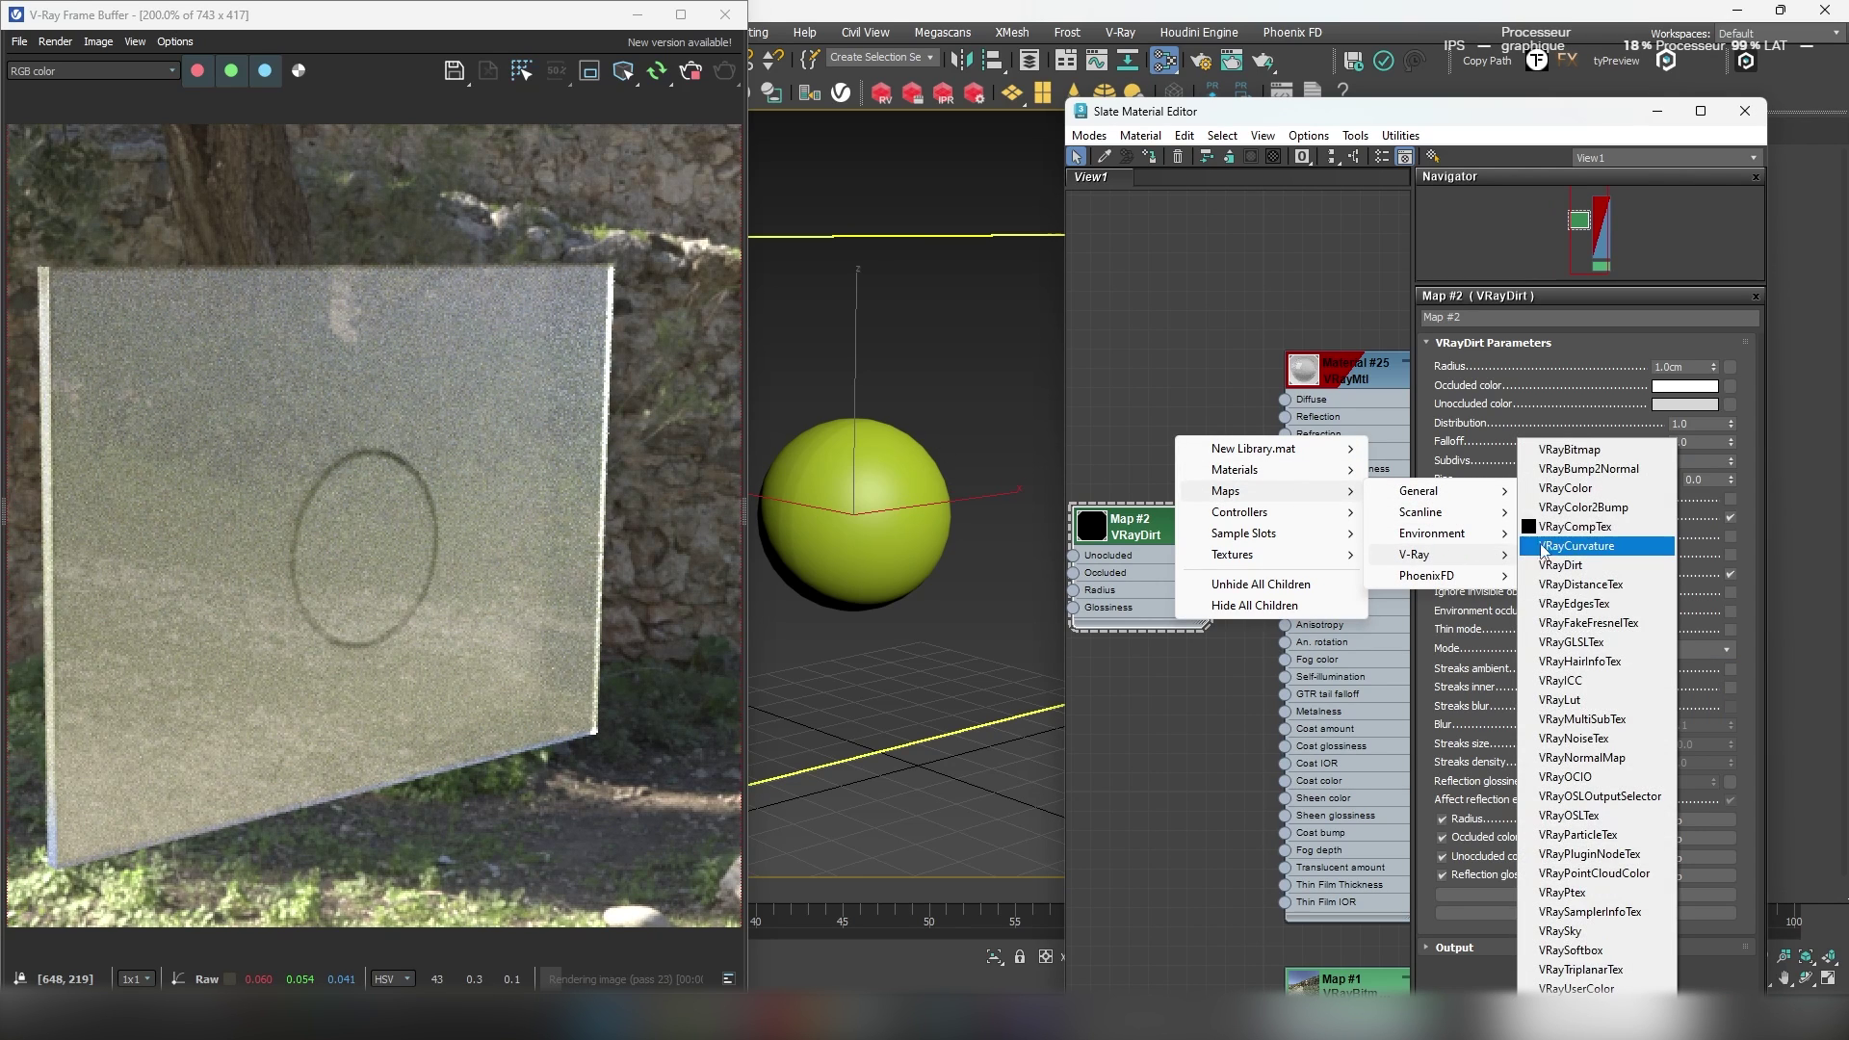
left_click(1627, 584)
left_click_drag(1197, 434, 1175, 347)
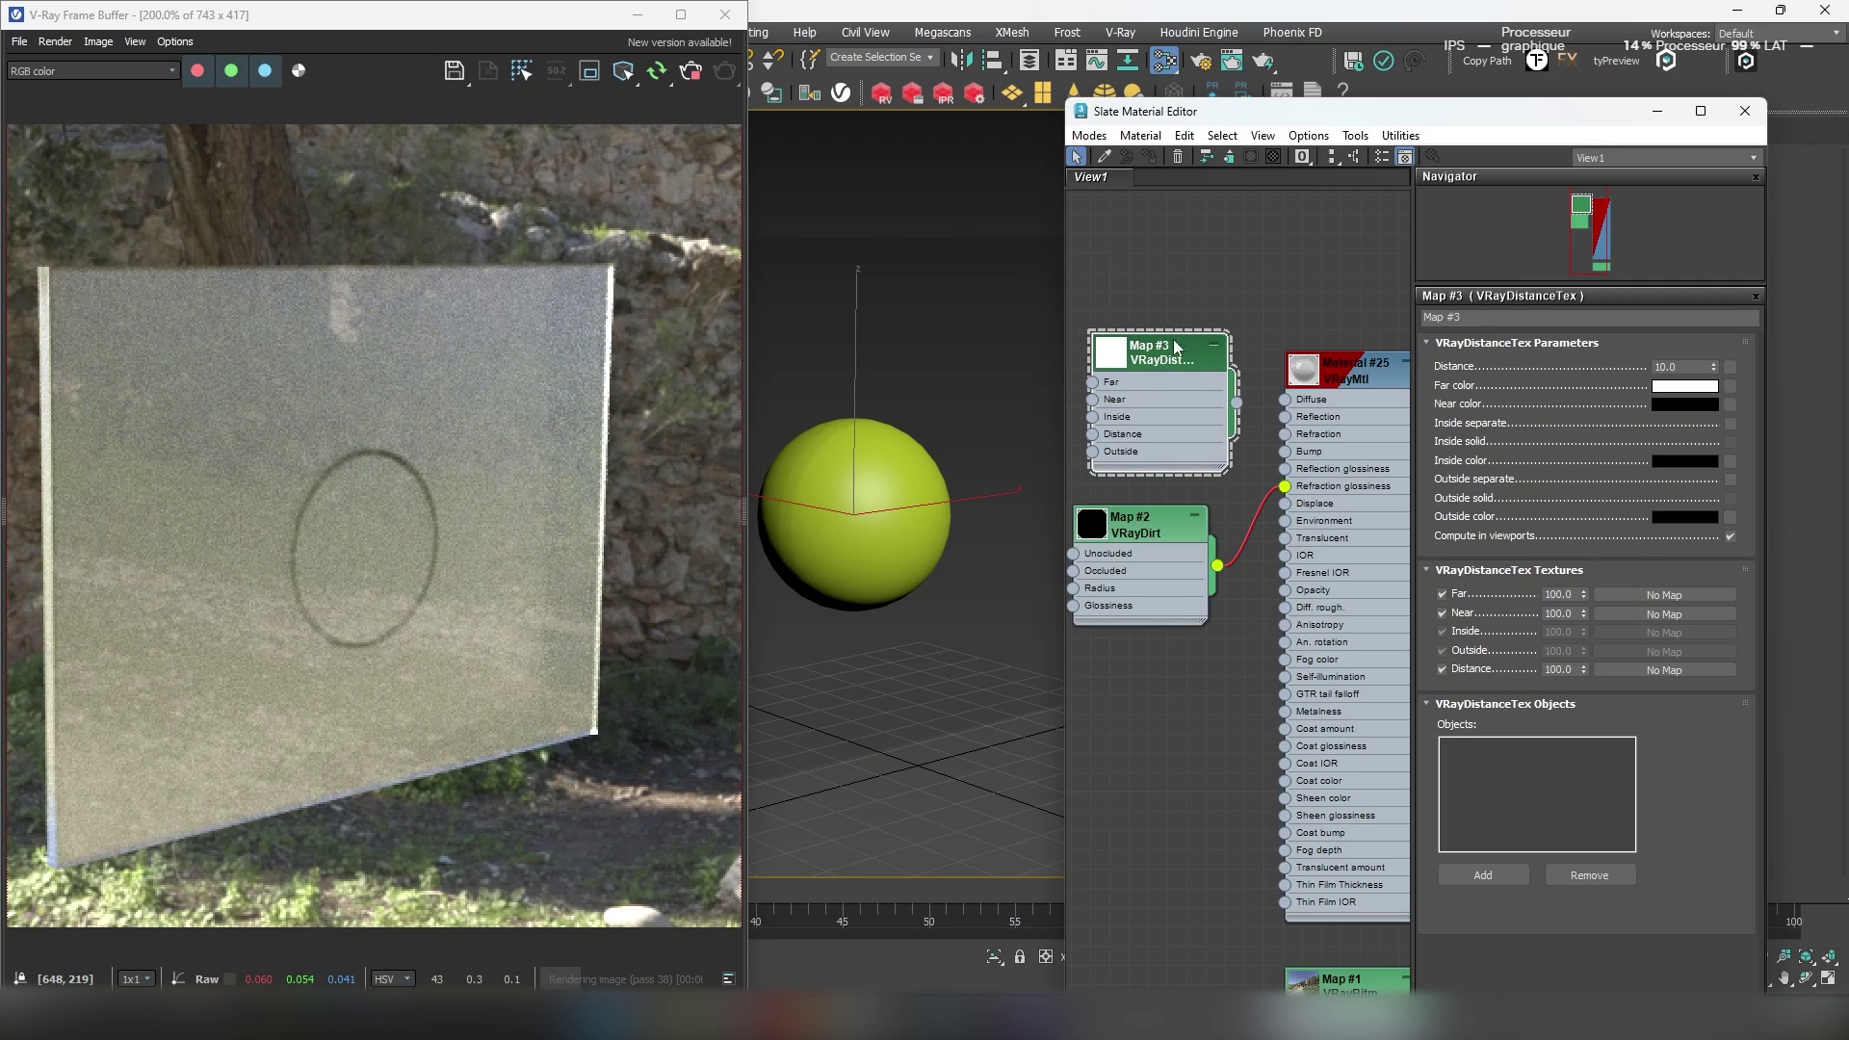
middle_click_drag(1184, 299, 1198, 321)
left_click_drag(1197, 394, 1178, 376)
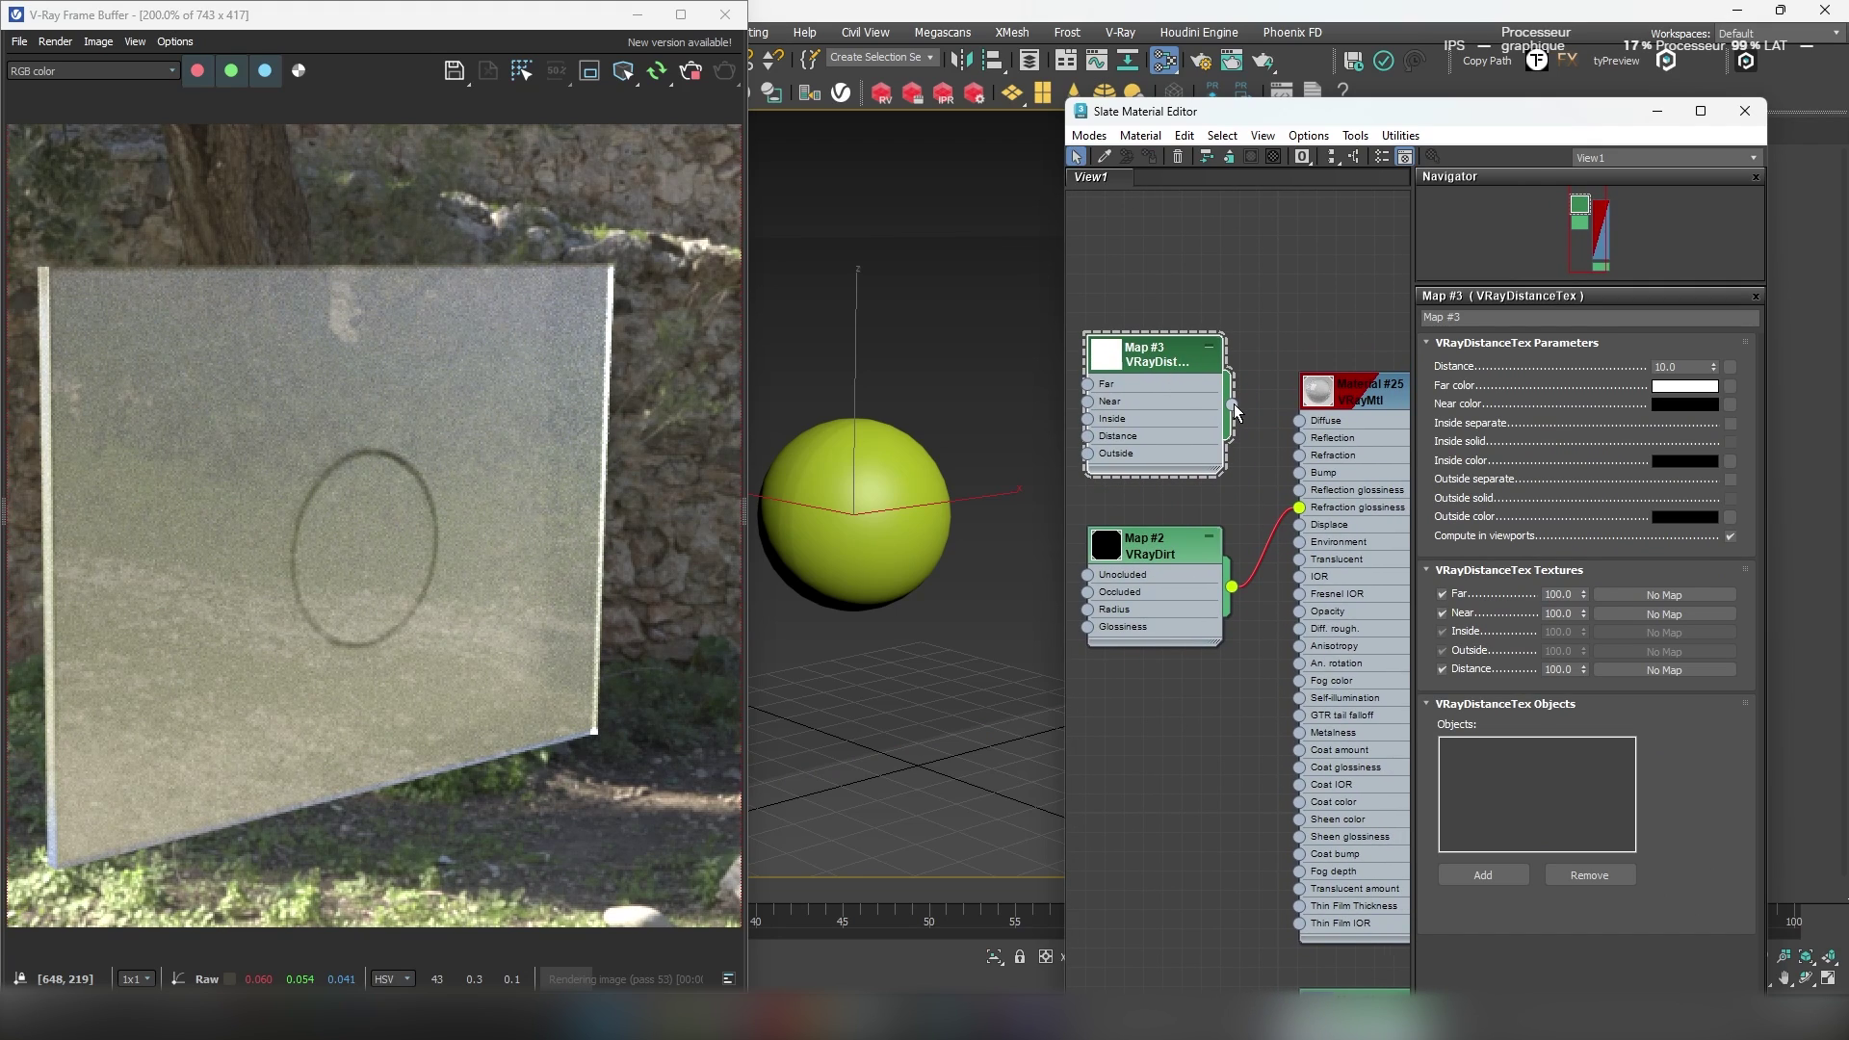
- Add the sphere to the VRayDistanceTex objects and connect the map to the glass material's refraction glossiness
left_click(898, 484)
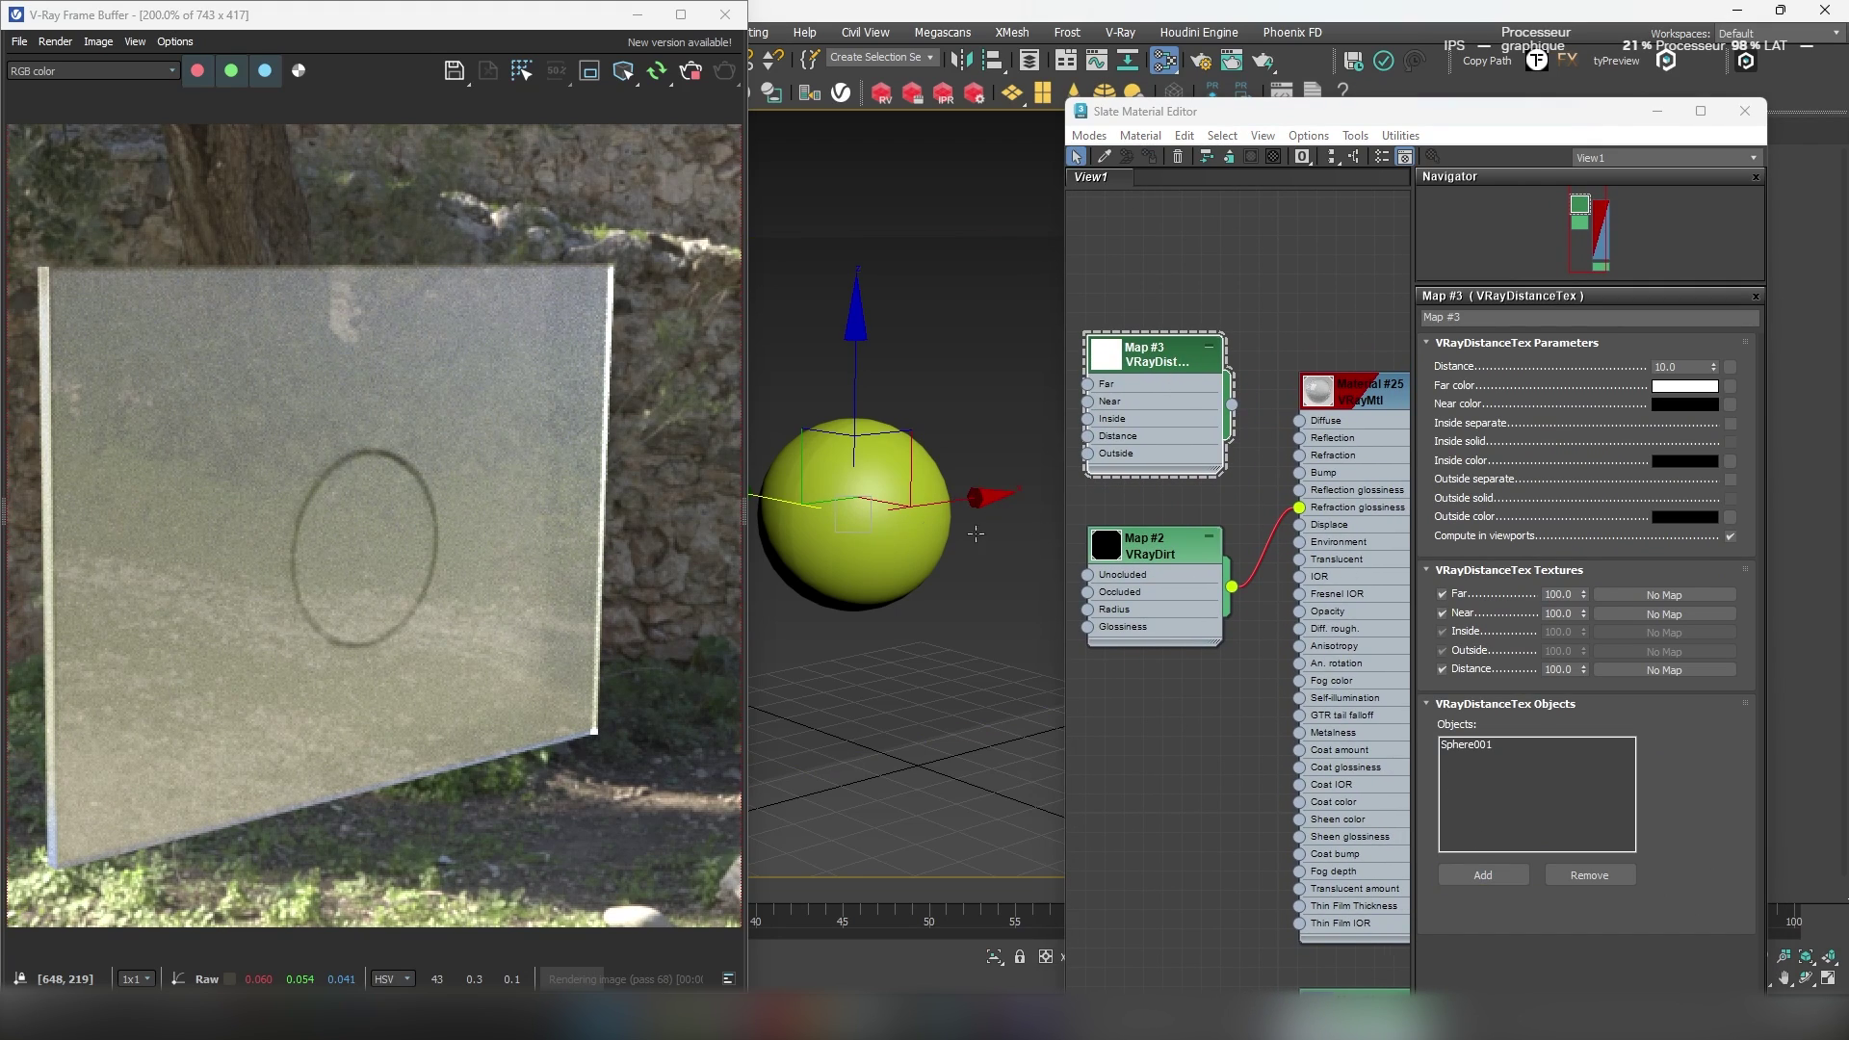
left_click_drag(1300, 507, 1299, 507)
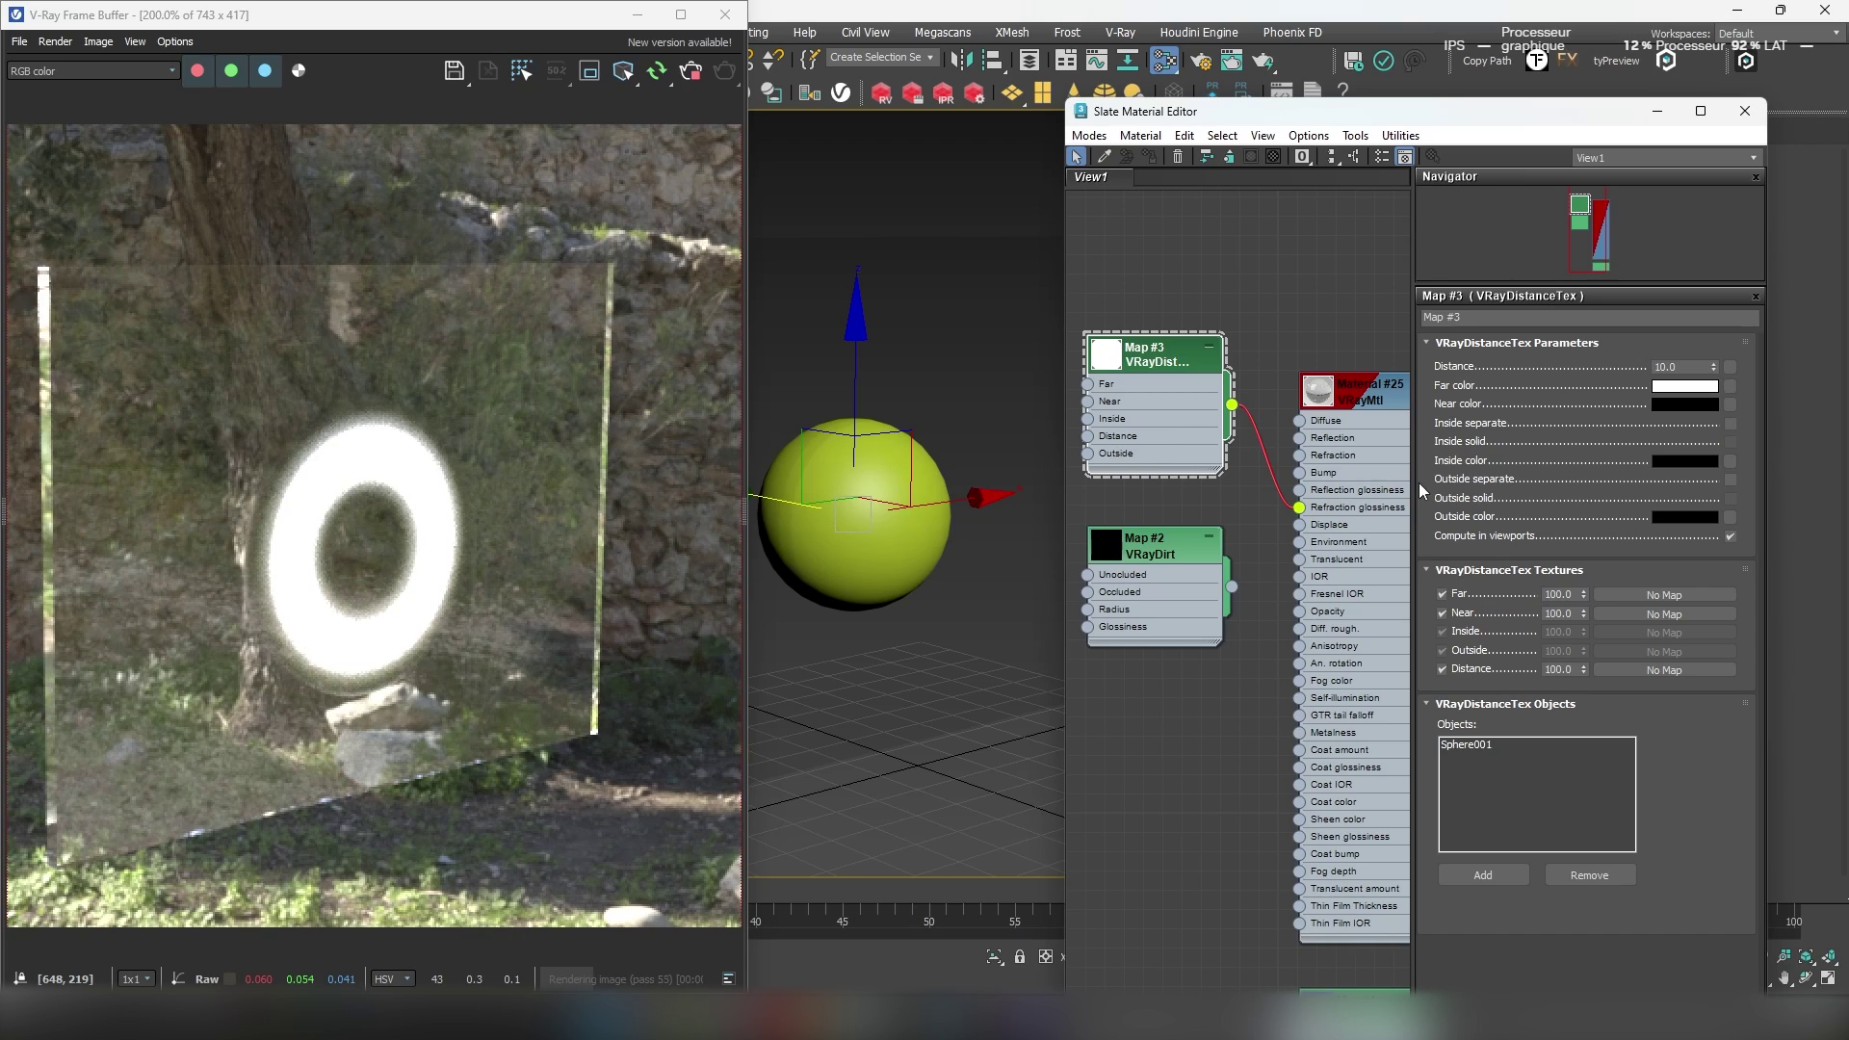
- Set the VRayDistanceTex distance to 1.0 with Inside separate and Inside solid enabled, and delete the VRayDirt map
type("1")
key("Return")
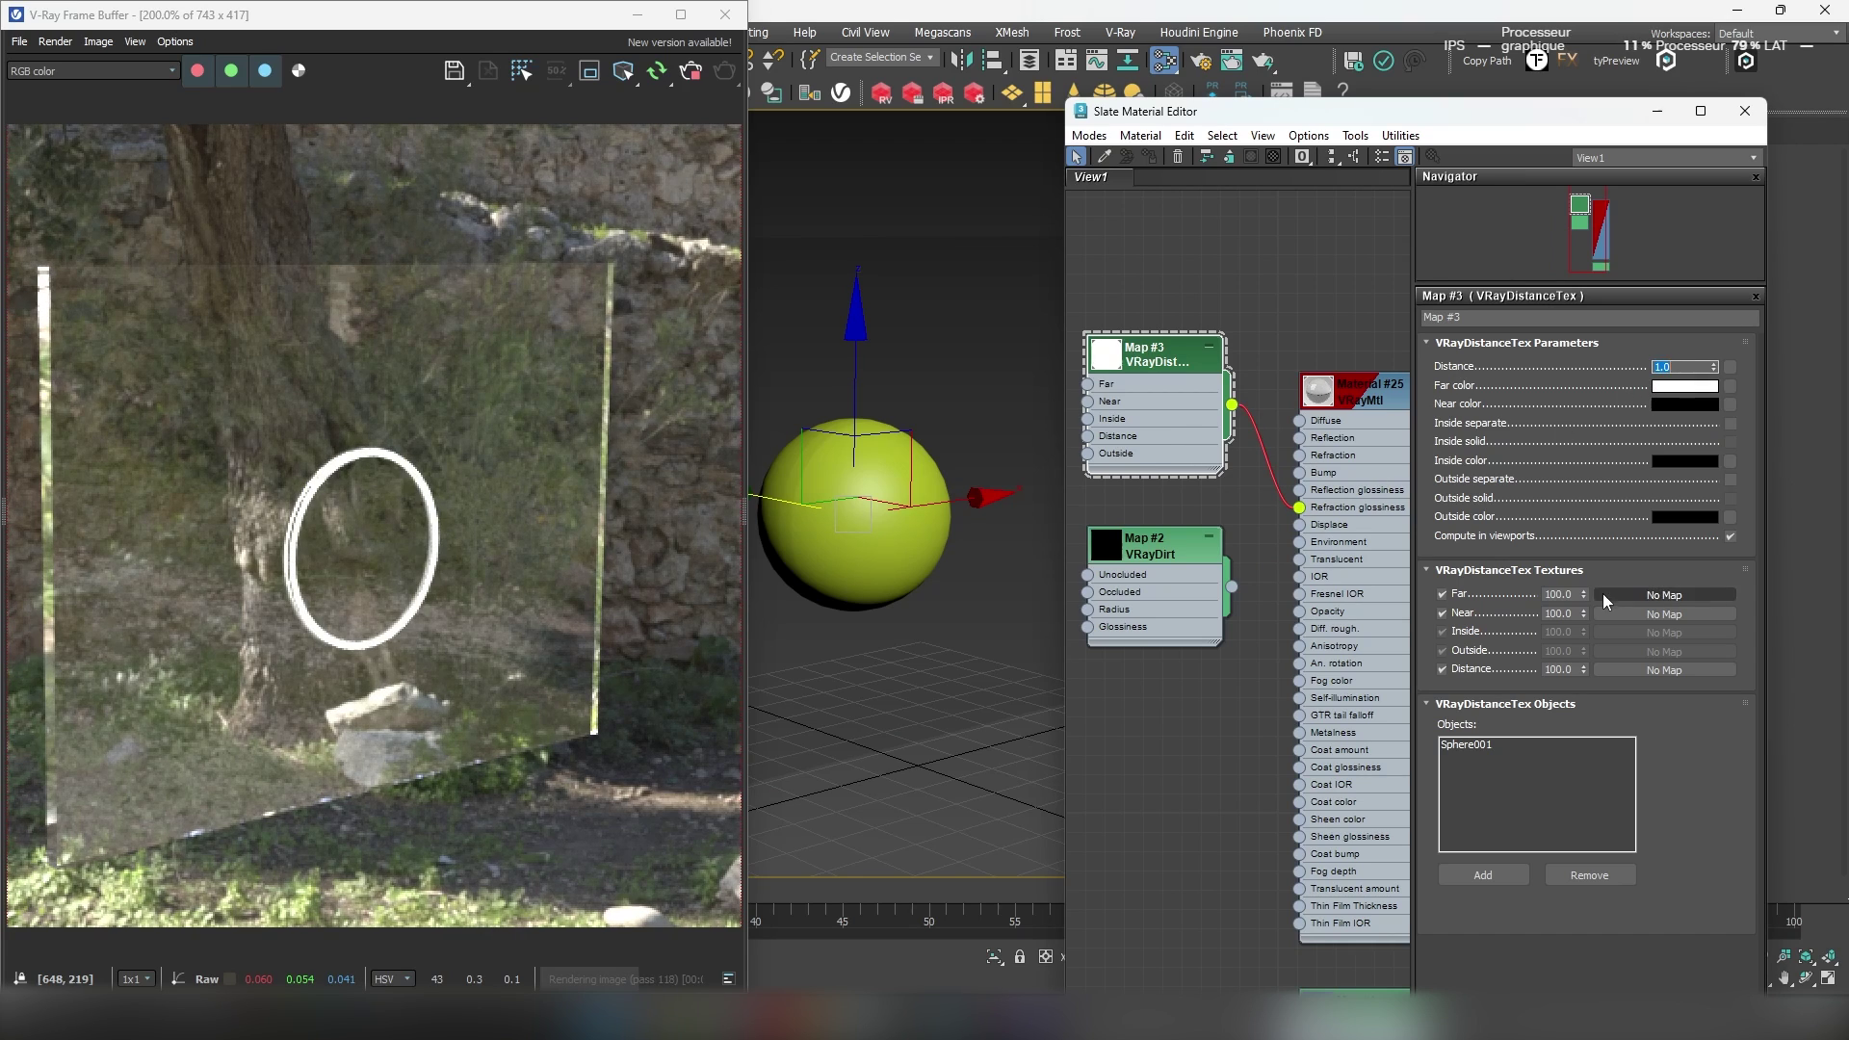
left_click(1729, 425)
left_click(1727, 442)
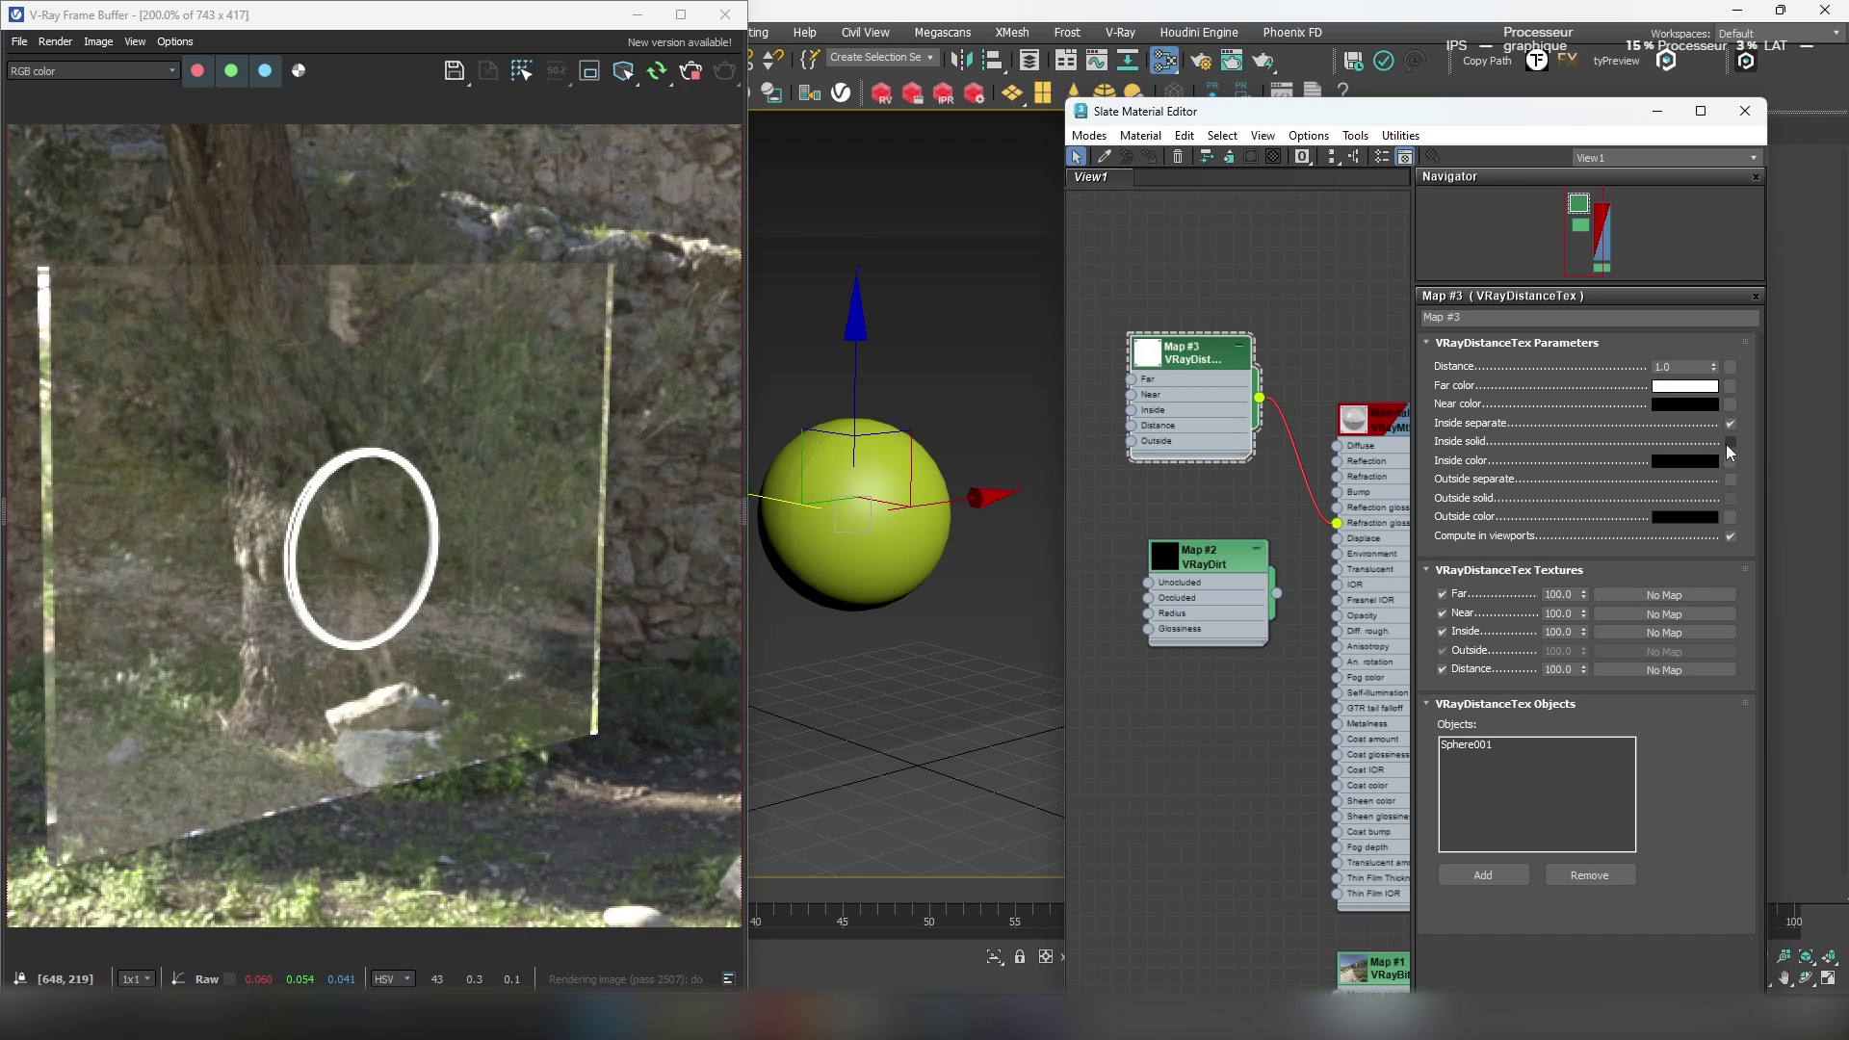
left_click_drag(1209, 555, 1194, 563)
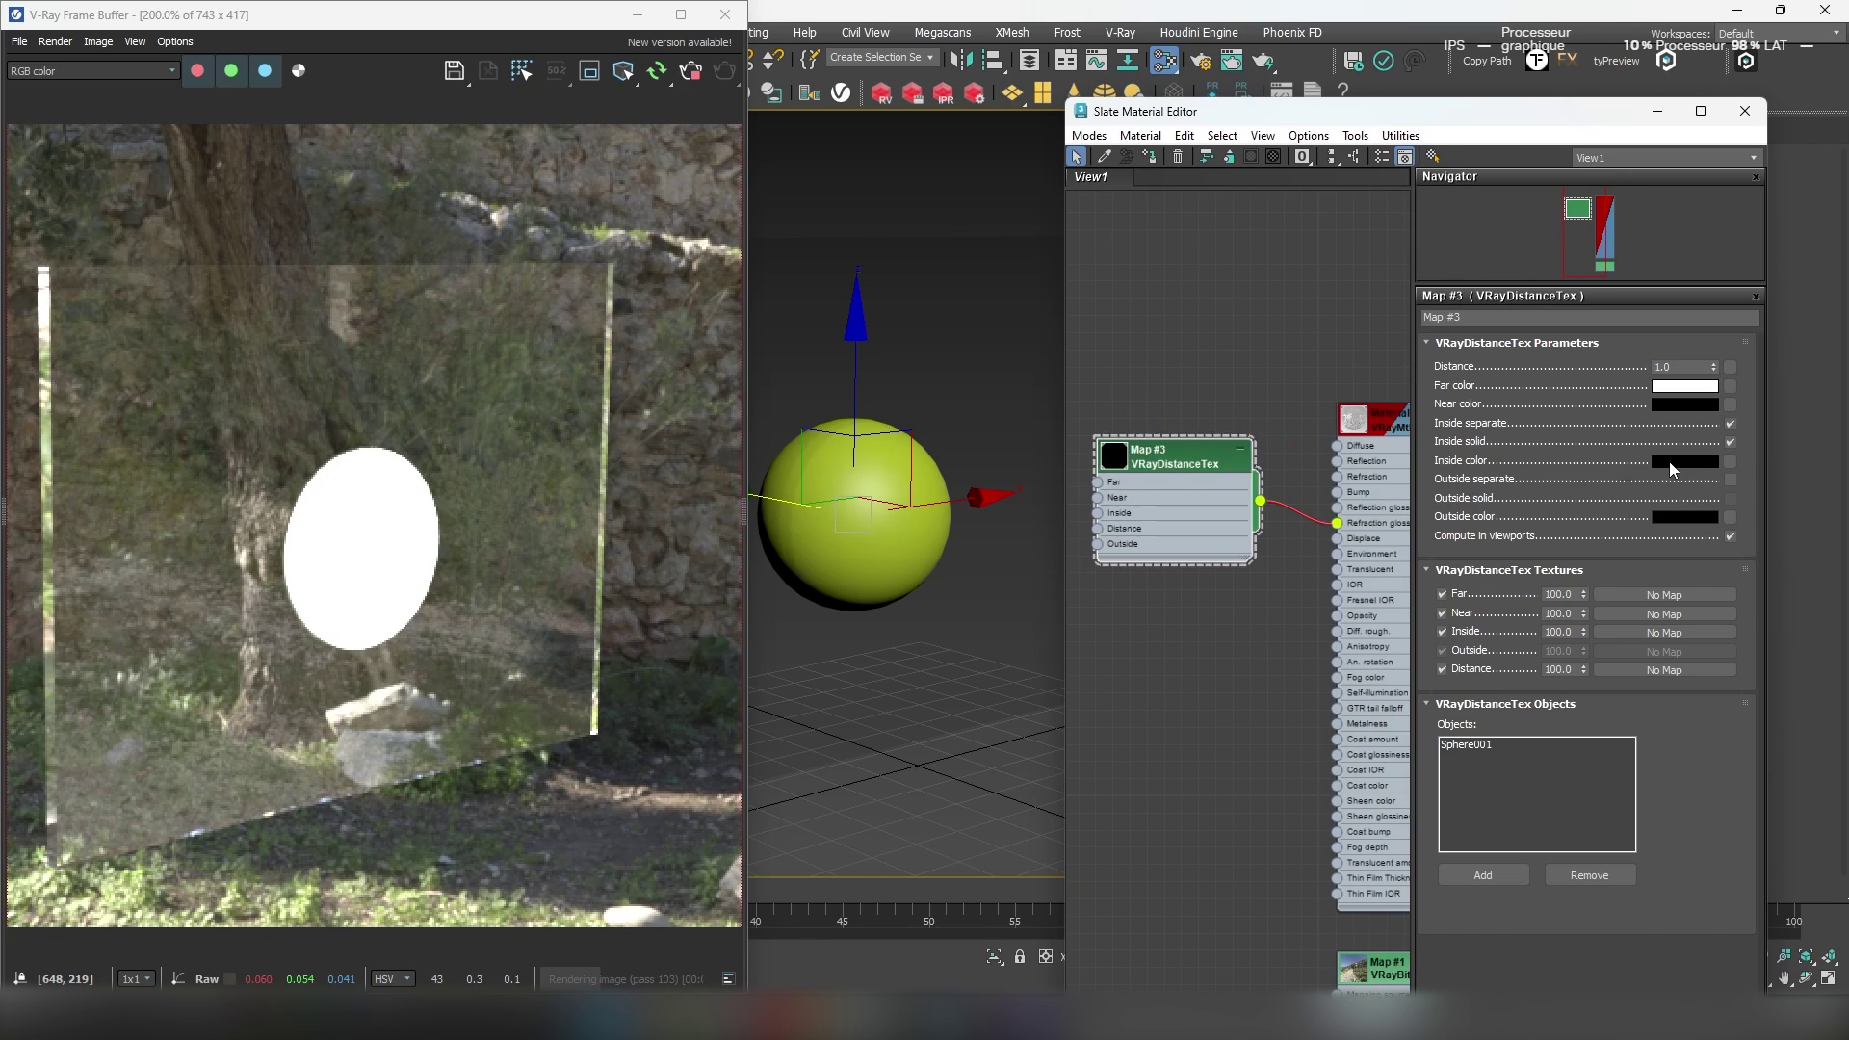
- Set the VRayDistanceTex inside color to white
left_click(1667, 460)
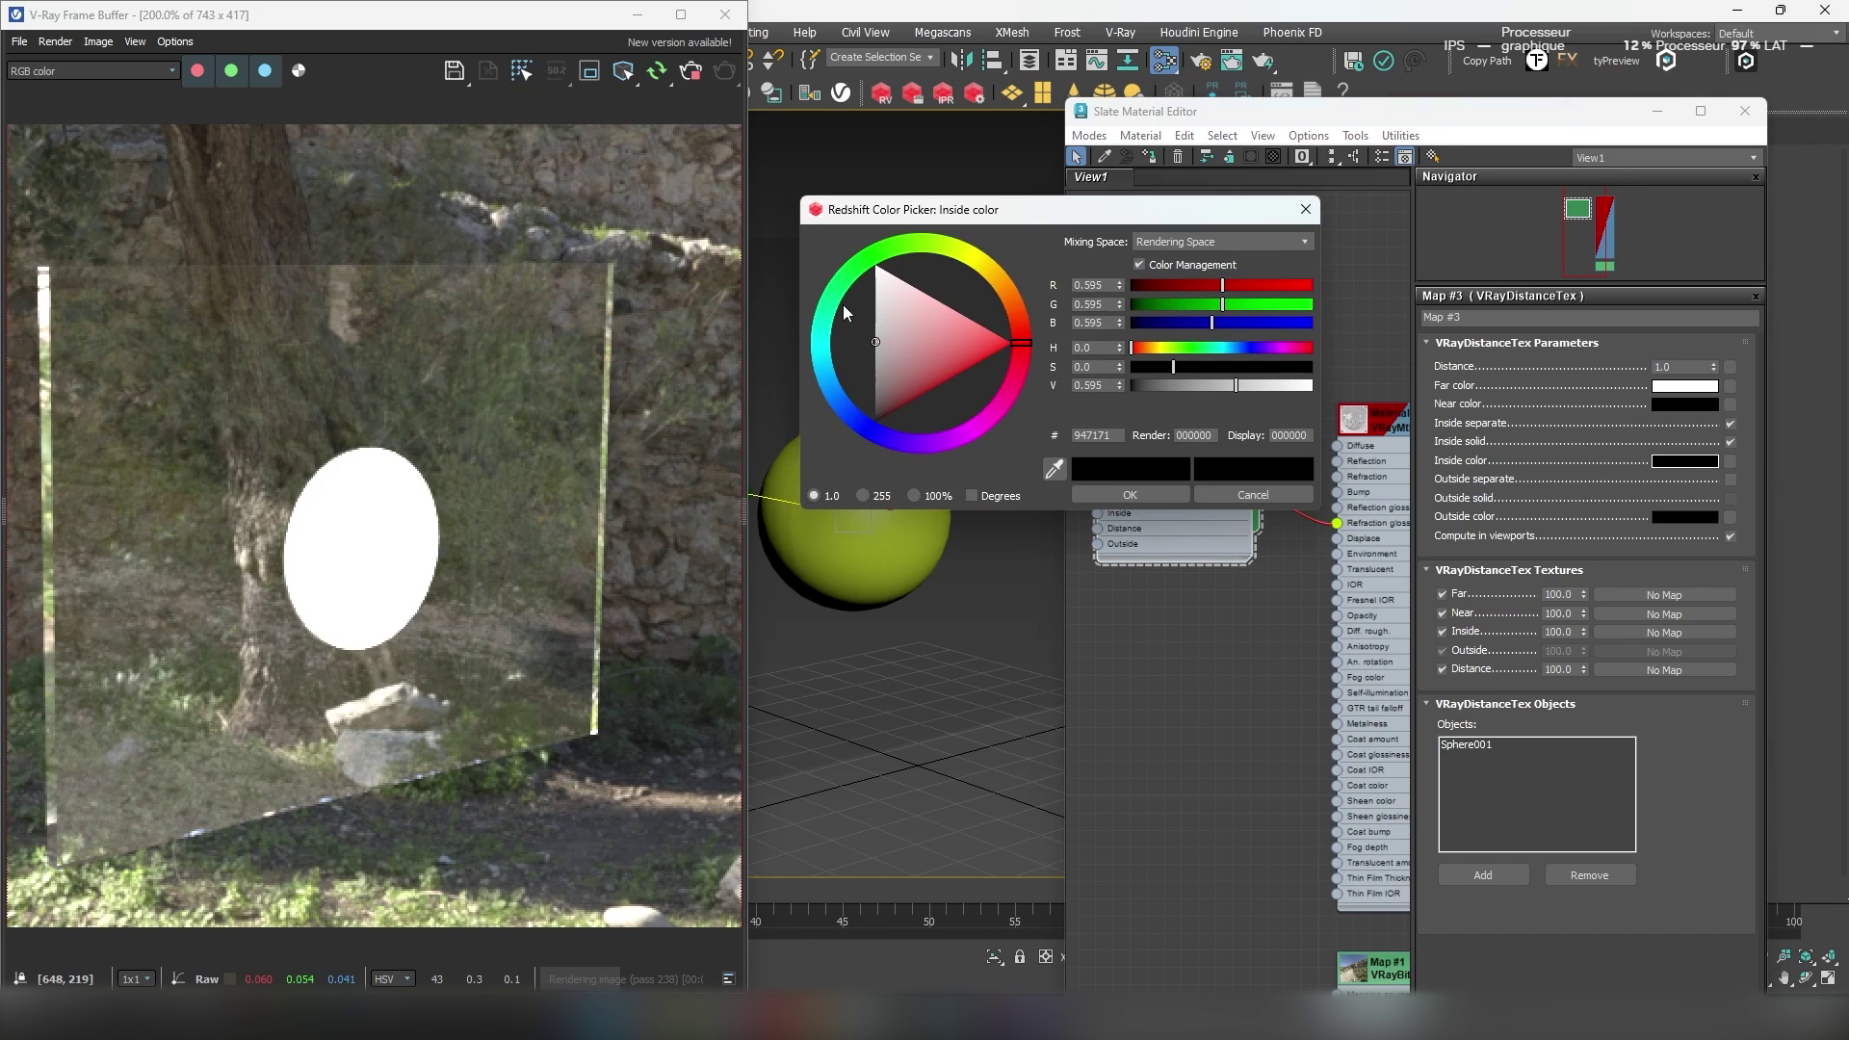
left_click_drag(843, 311, 876, 272)
left_click(1130, 494)
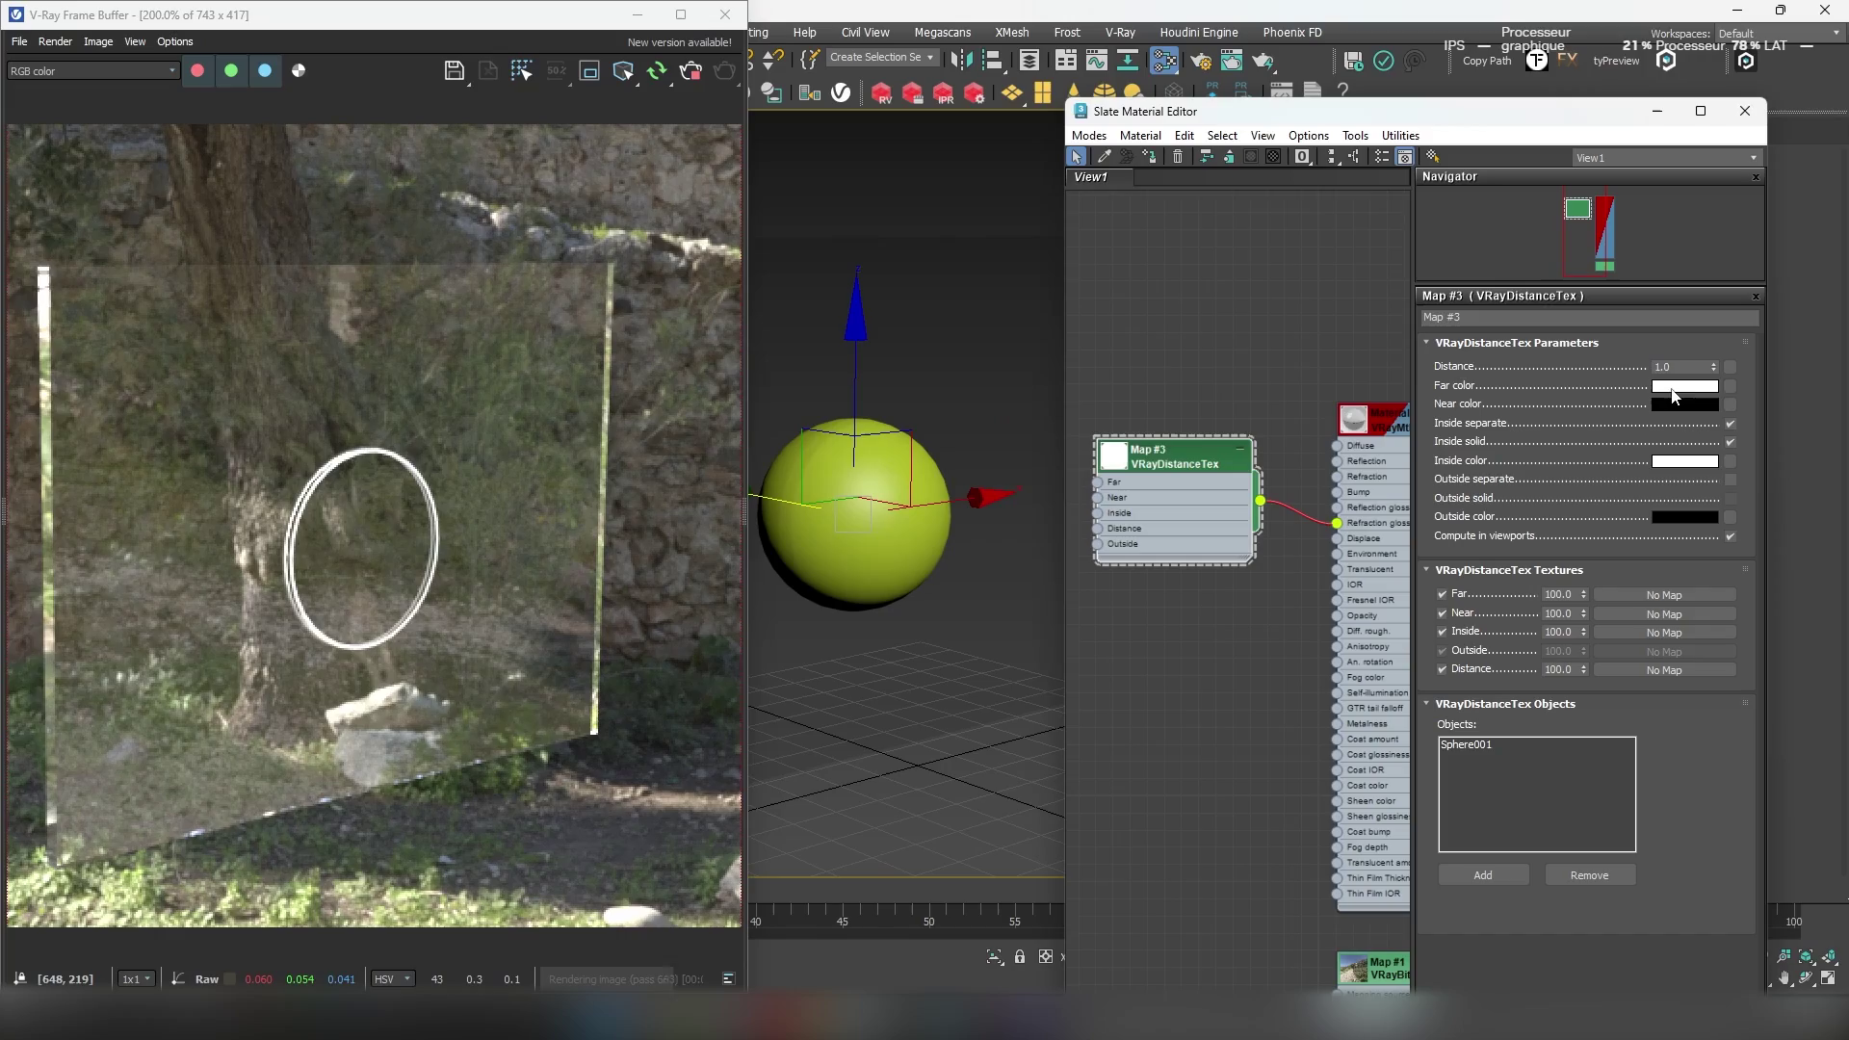
- Set the VRayDistanceTex far color to a light grey with value 0.633 and copy it to the near color
left_click(1674, 387)
mouse_move(852, 343)
left_mouse_down()
mouse_move(841, 304)
mouse_move(854, 326)
left_mouse_up()
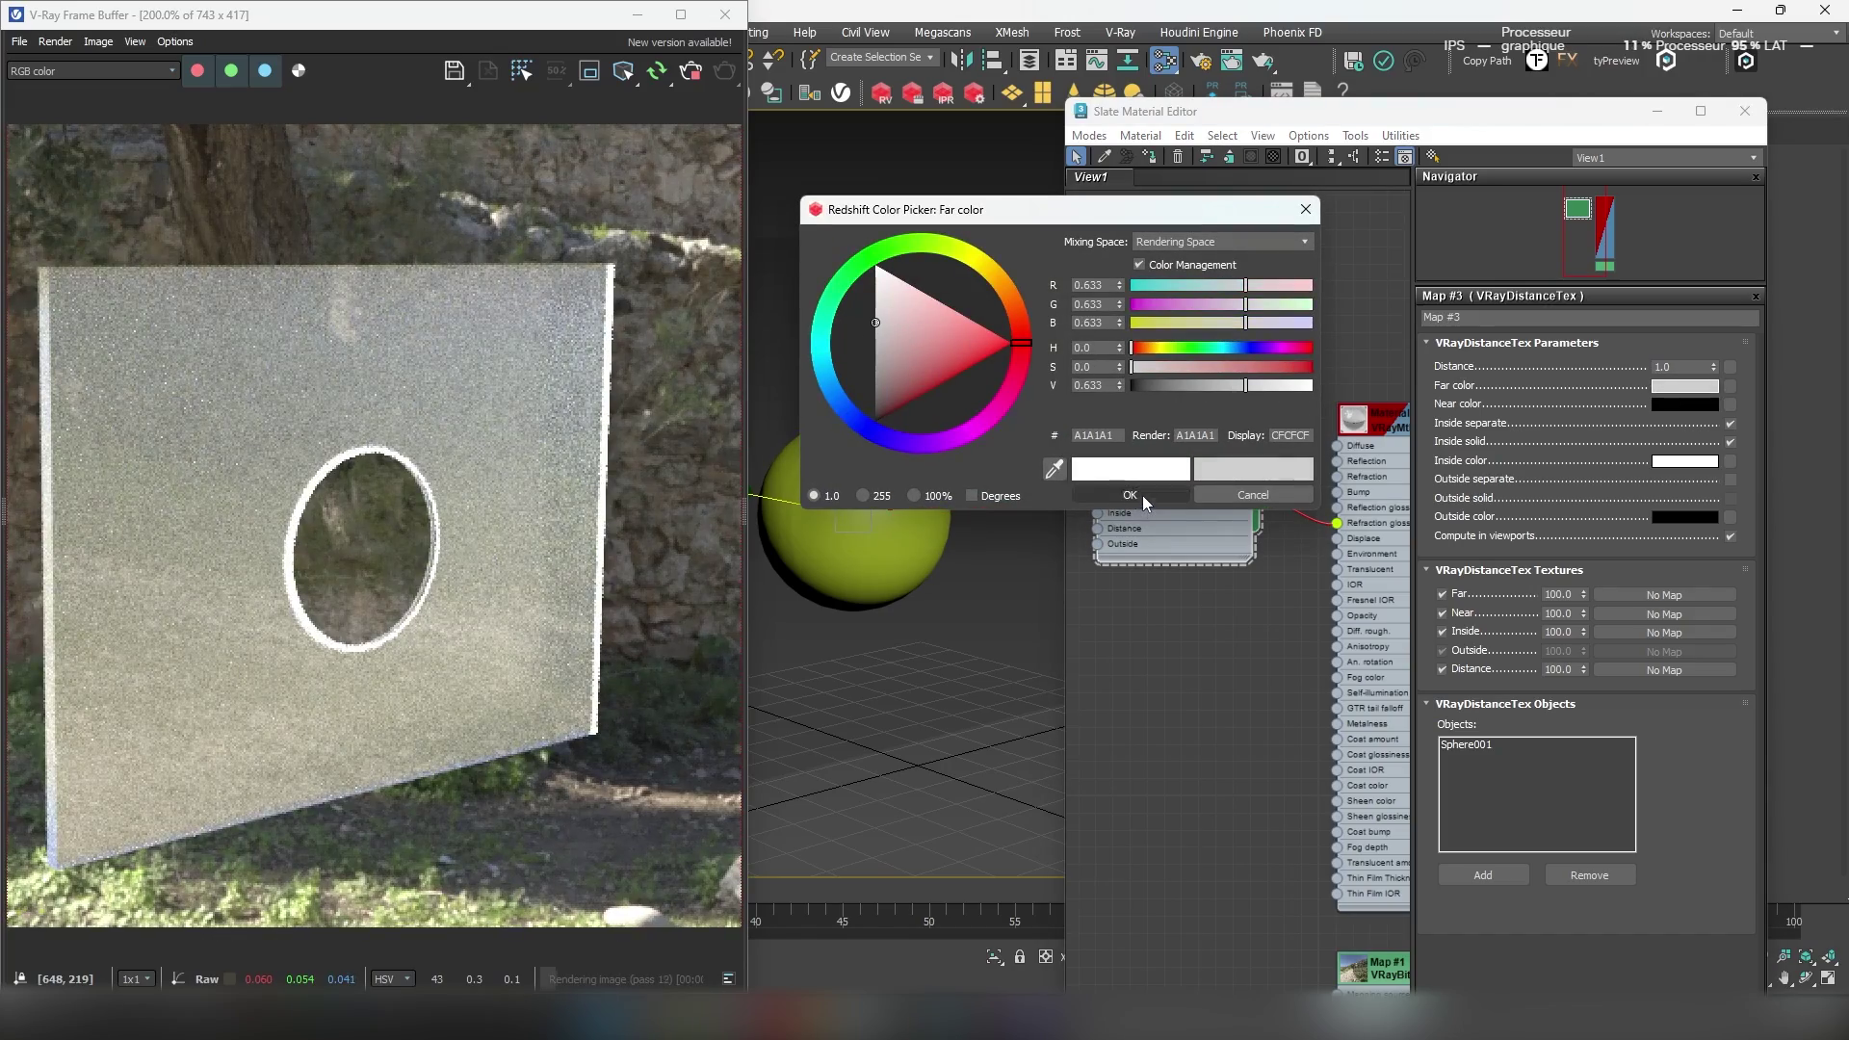
left_click(1131, 494)
right_click(1680, 409)
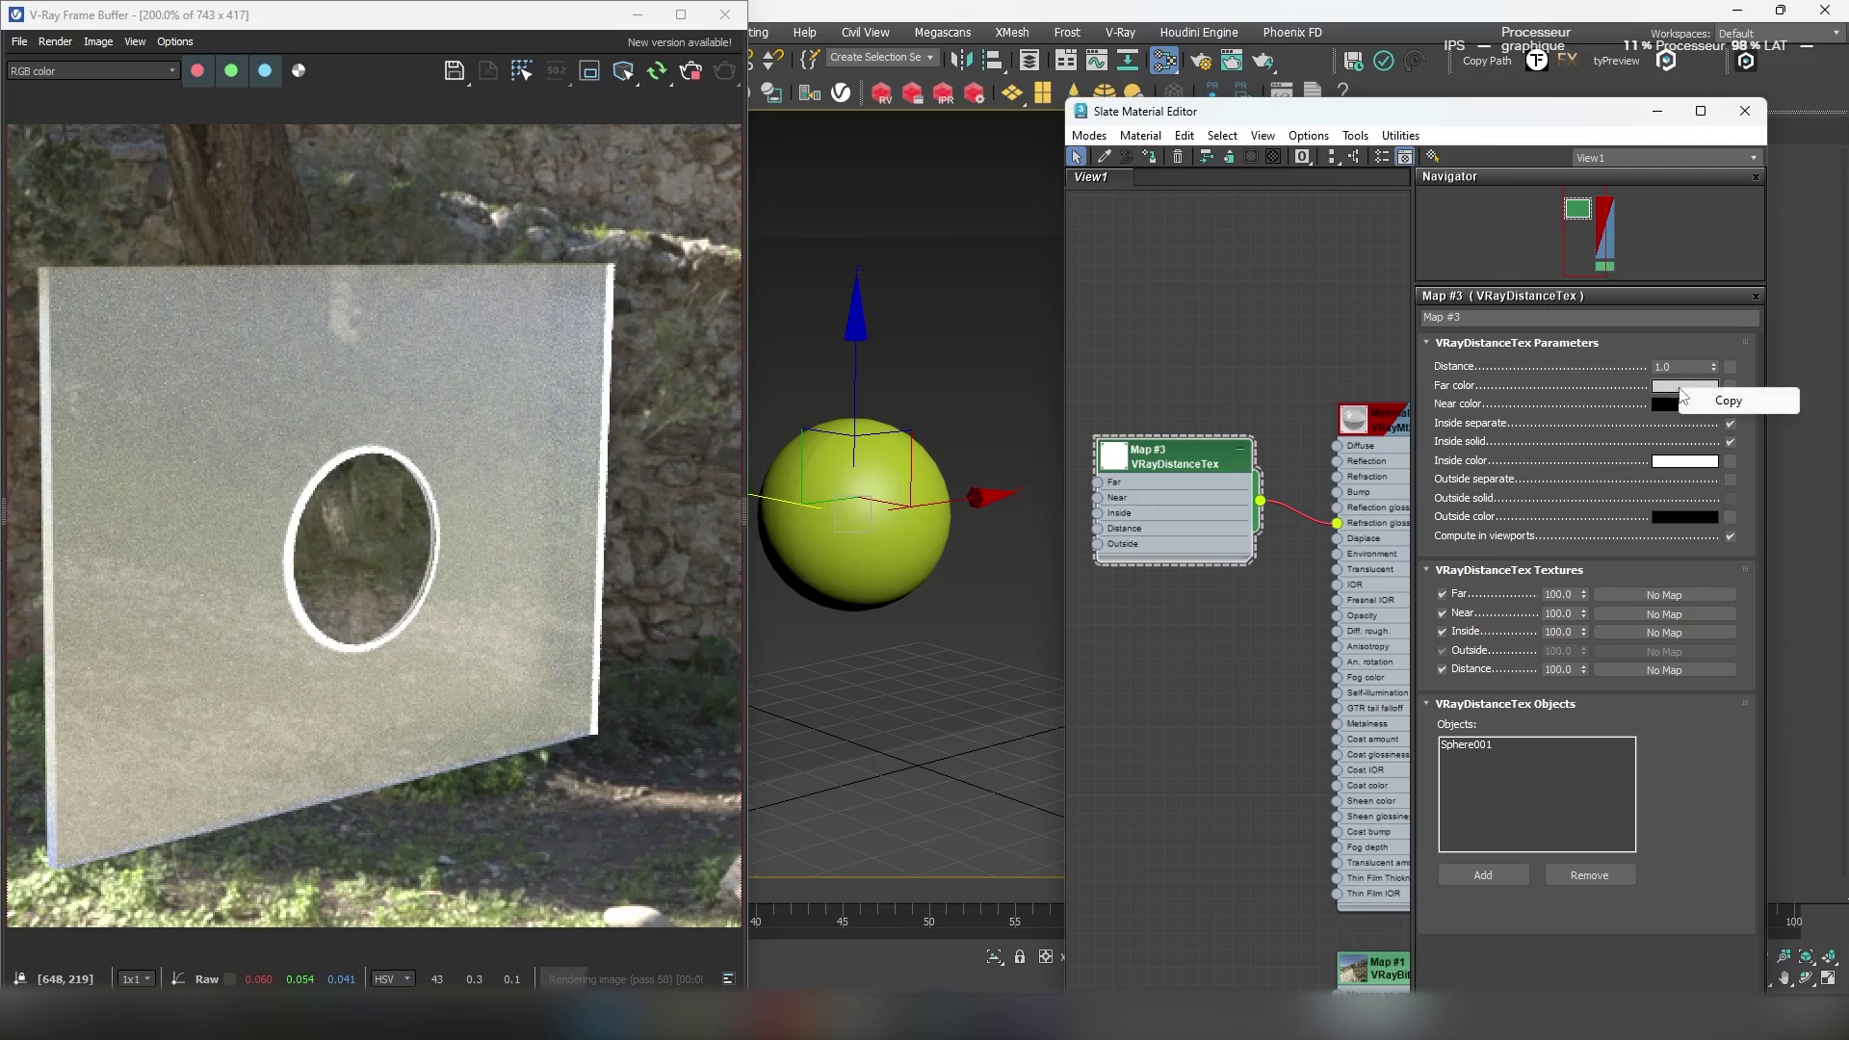
left_click(1724, 400)
right_click(1697, 452)
left_click(1719, 442)
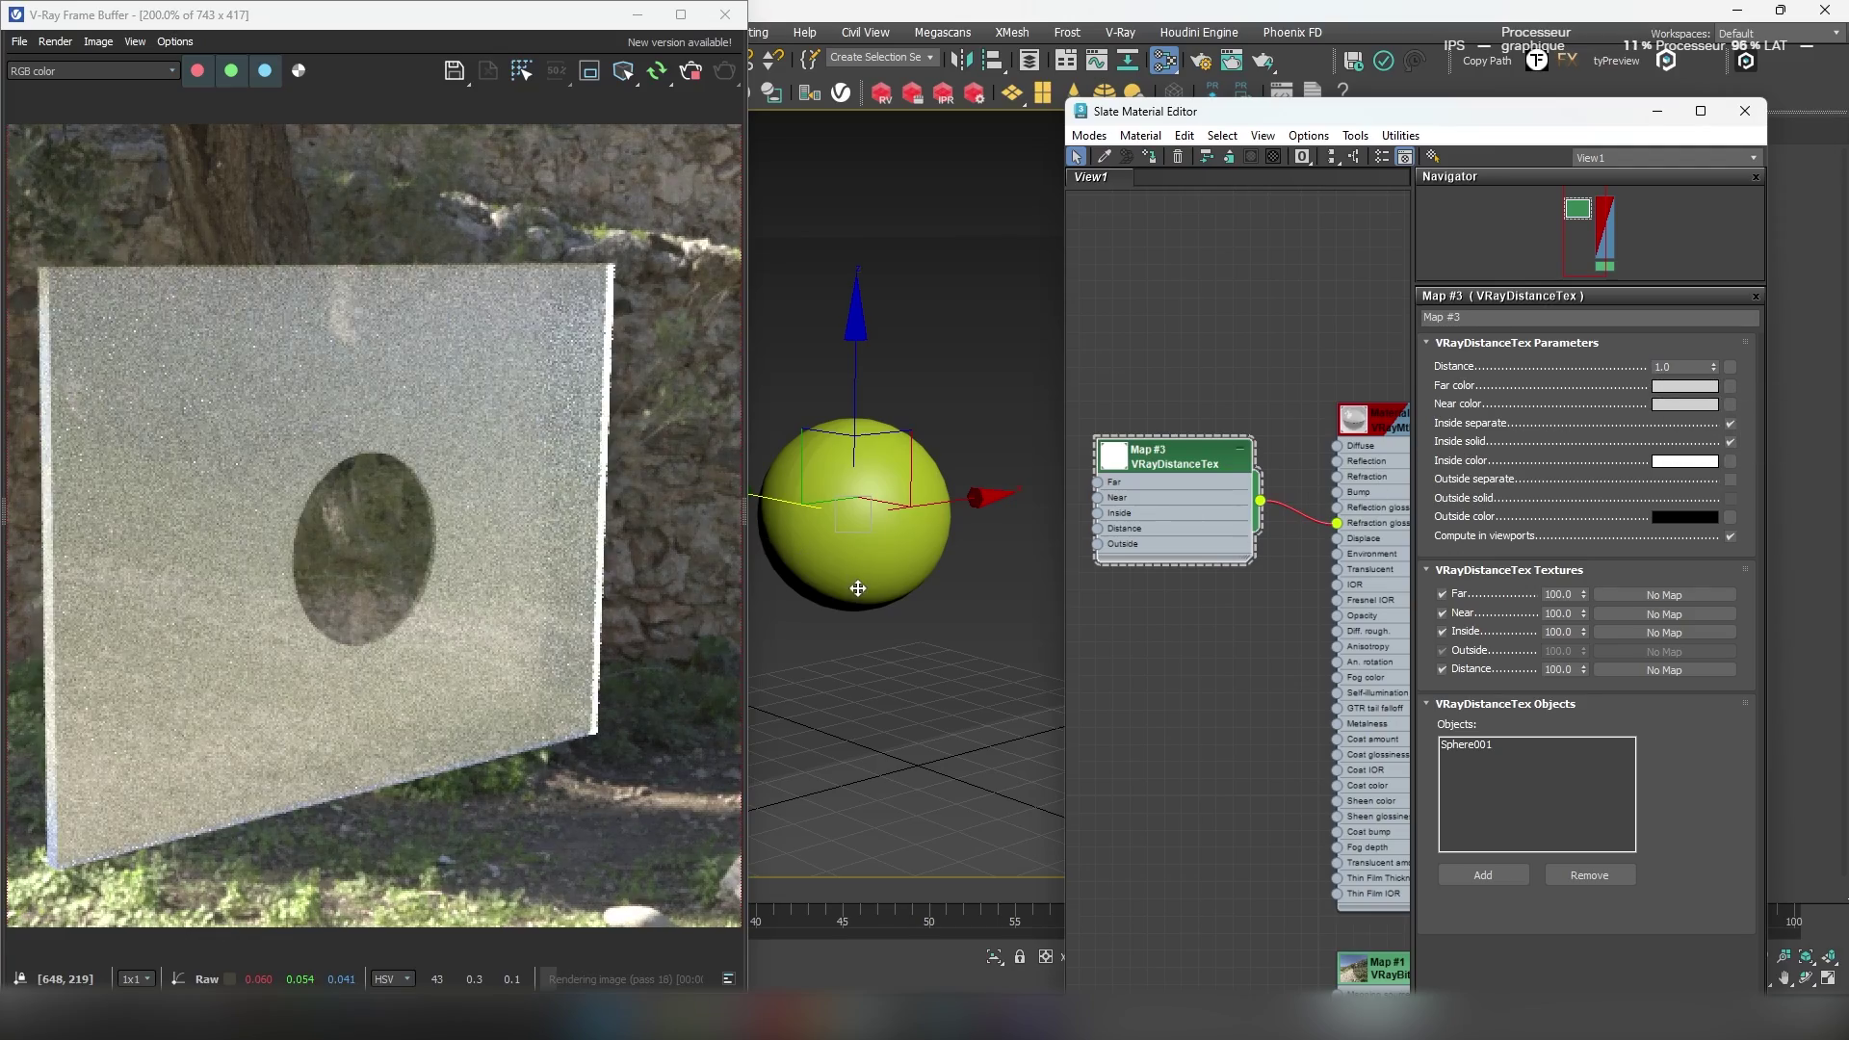
- Move the sphere slightly down along the glass panel to test the distance effect in the render
left_click_drag(853, 347, 881, 418)
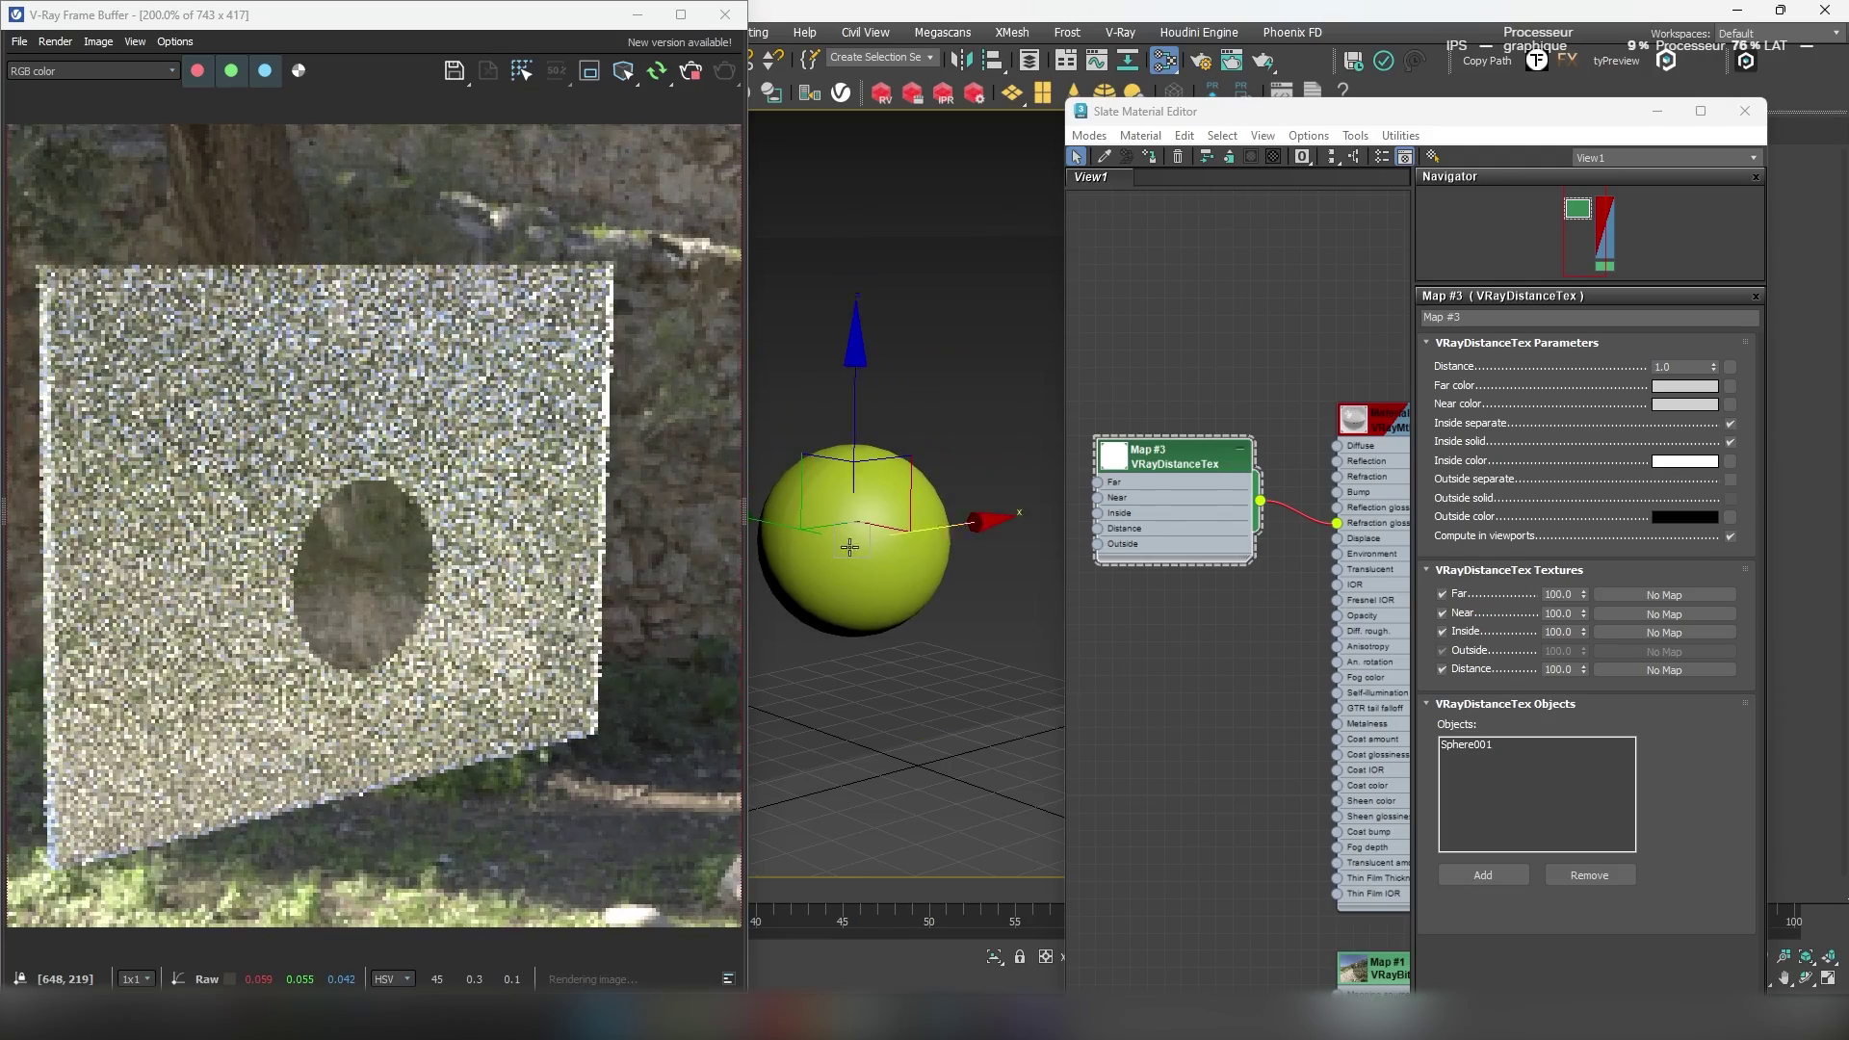
scroll(1216, 586, "down", 2)
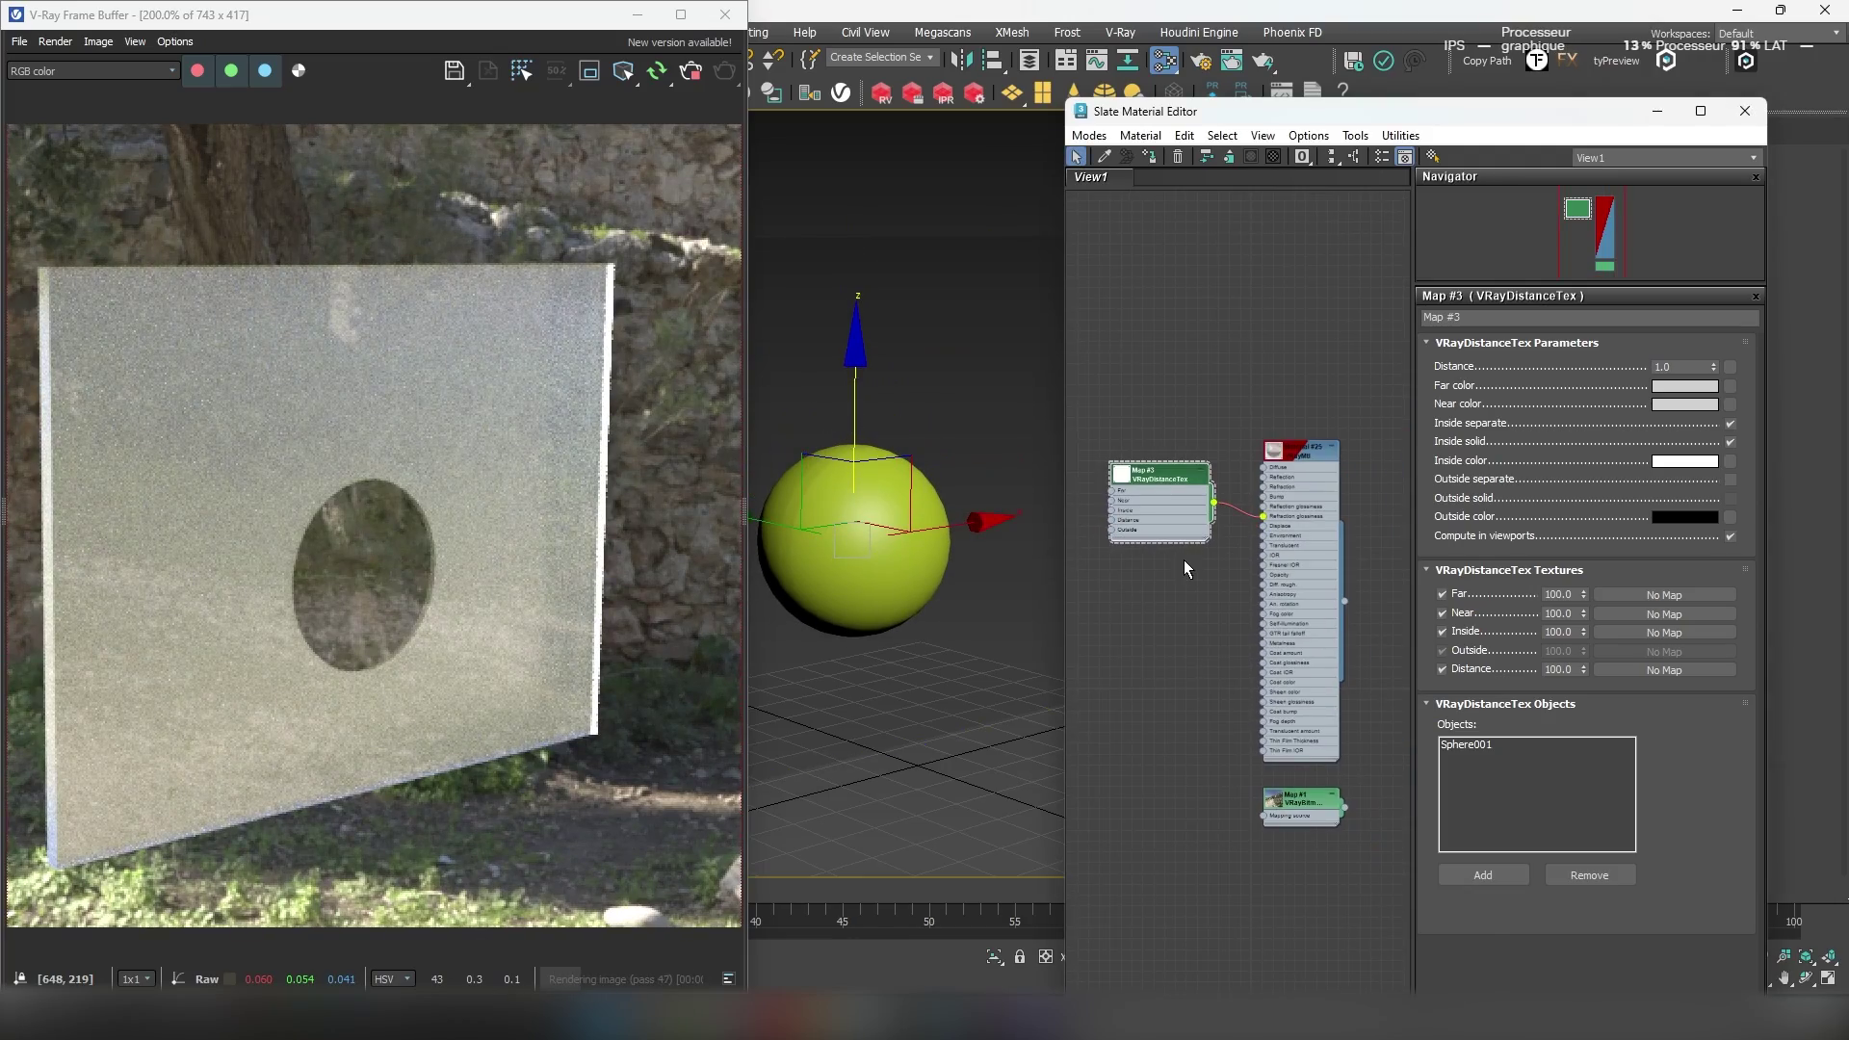
scroll(1176, 563, "up", 1)
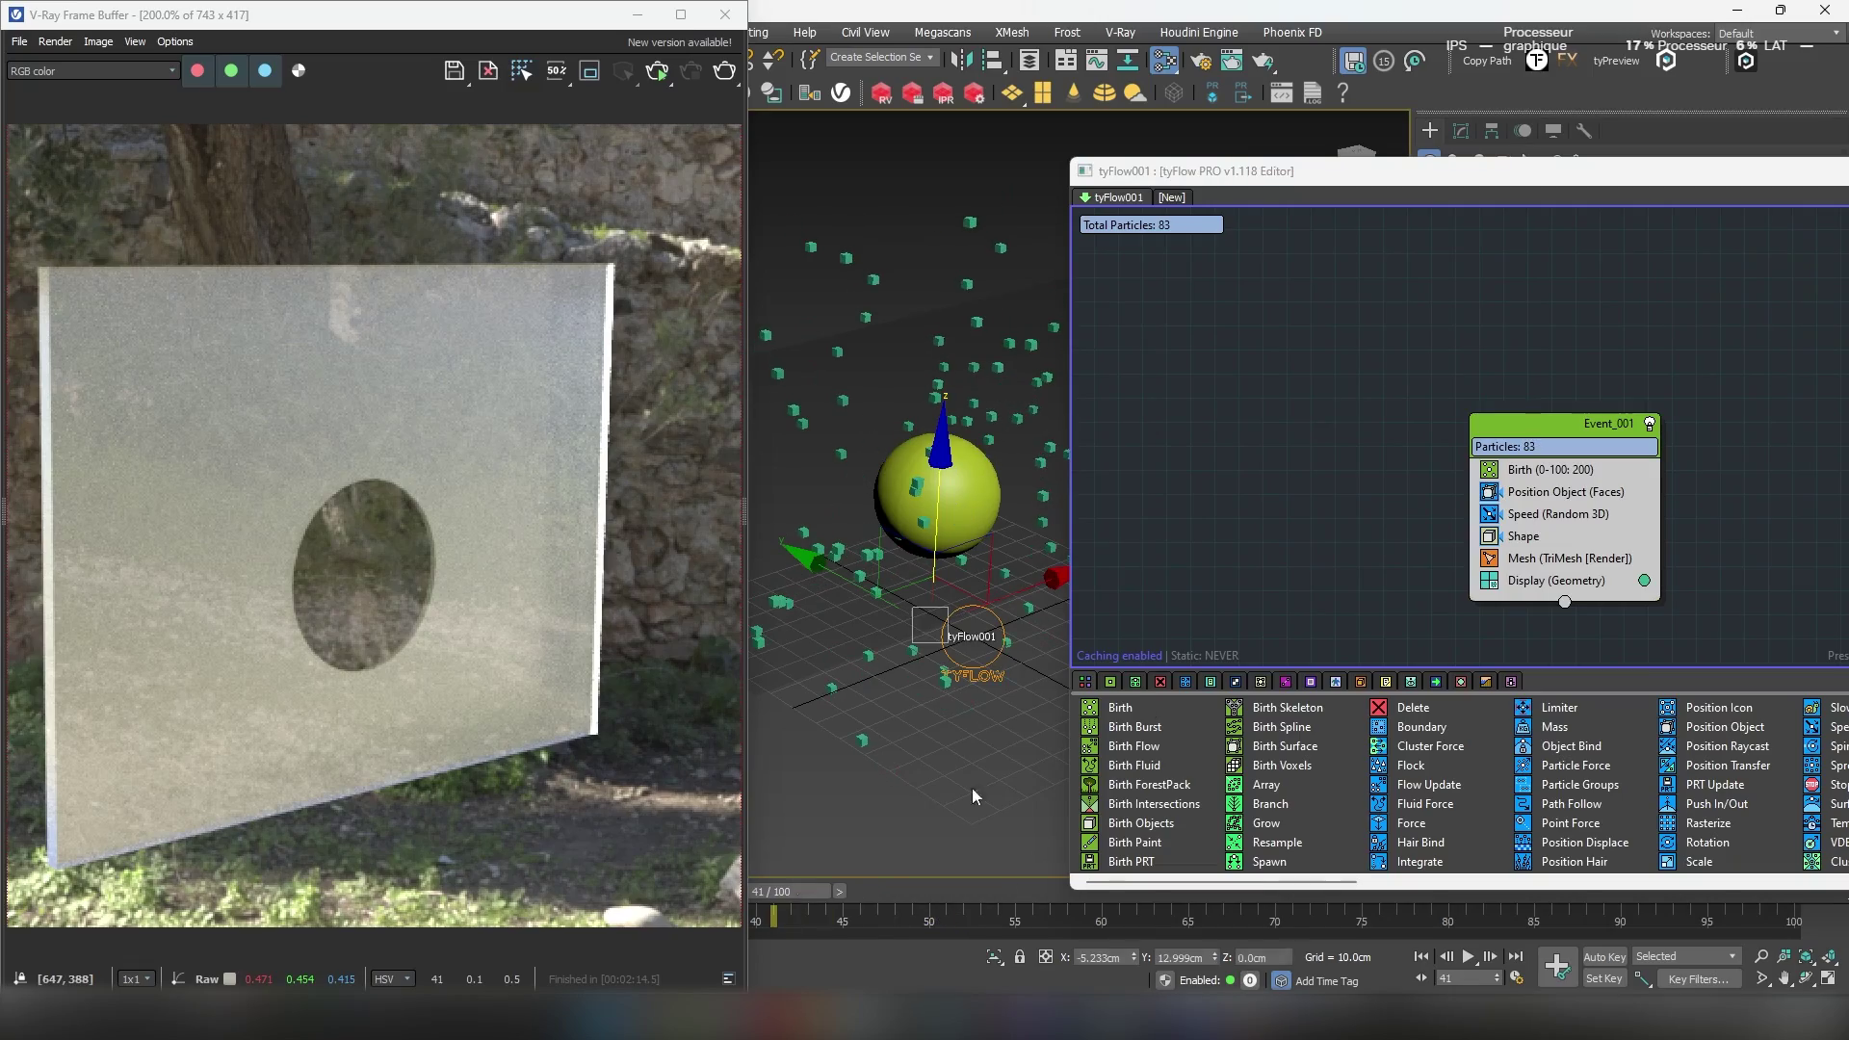
- Replace the Speed operator in Event_001 with an Object Bind locked to Box001's surface, with 0 friction, and remove the Mesh operator
left_click(1550, 516)
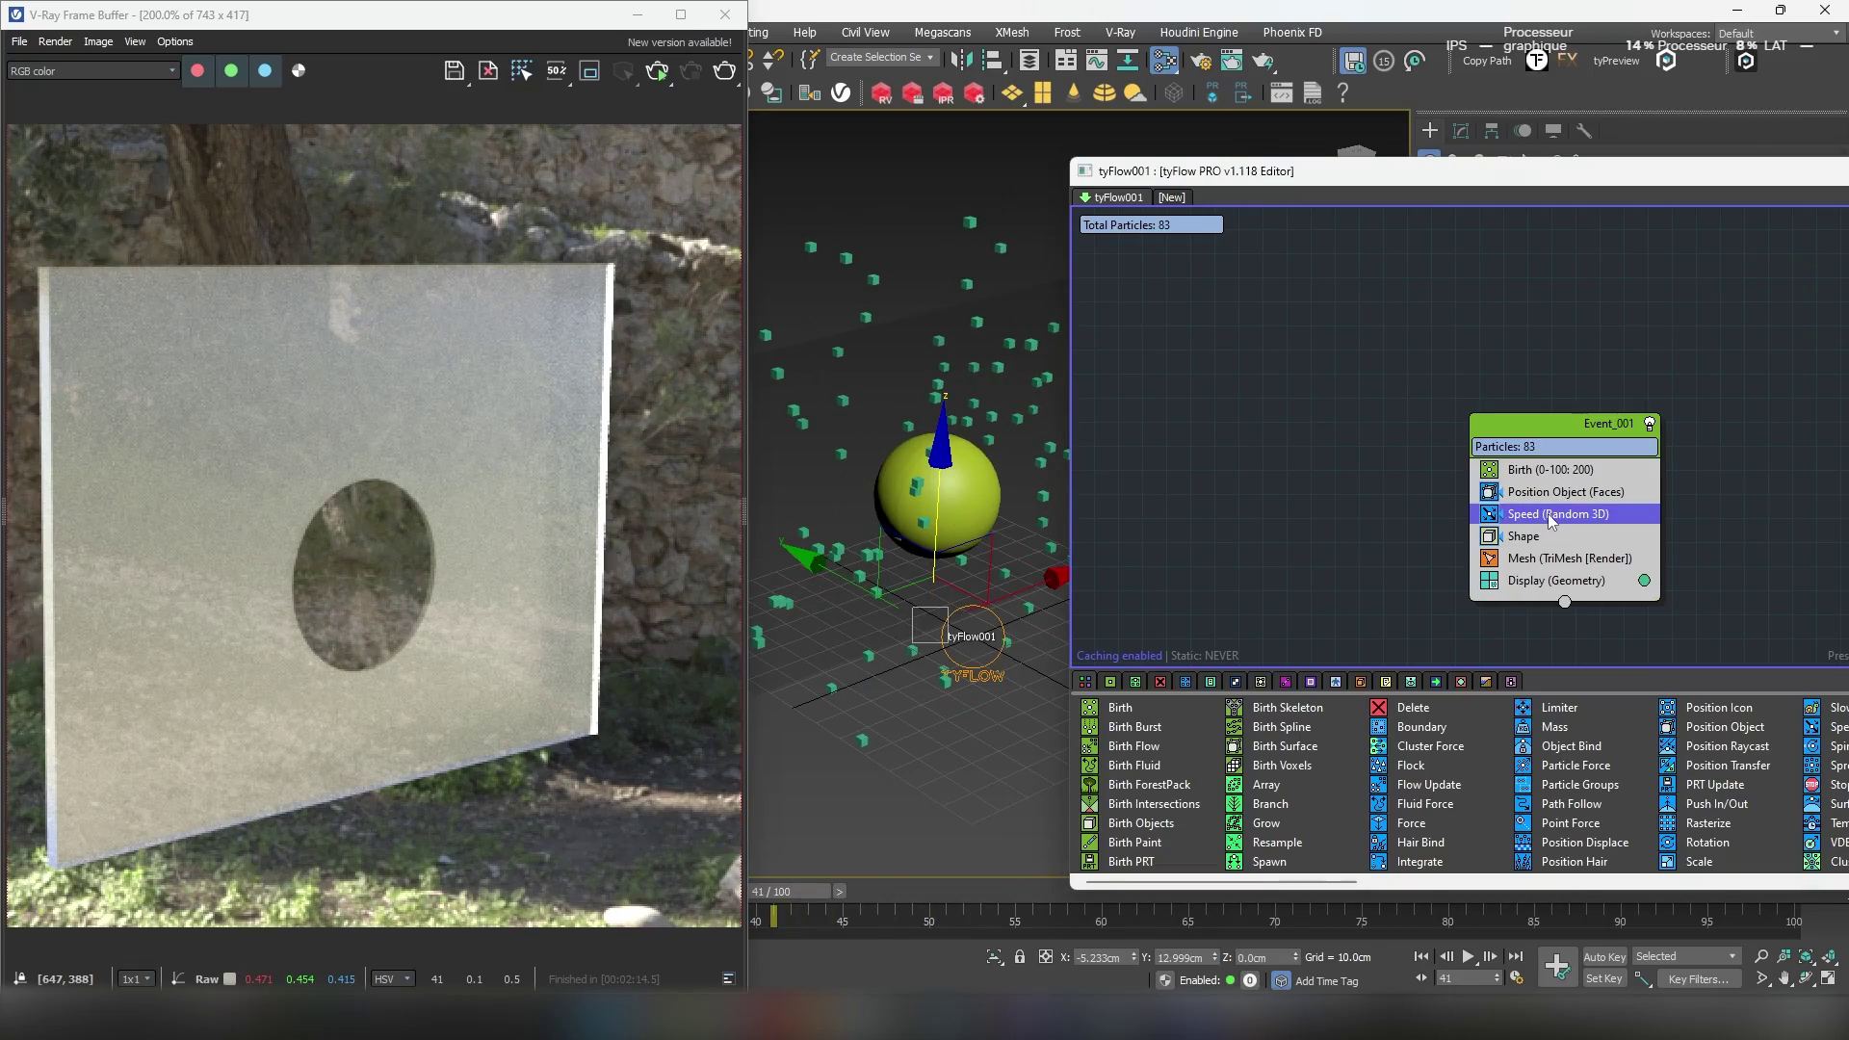
key("Delete")
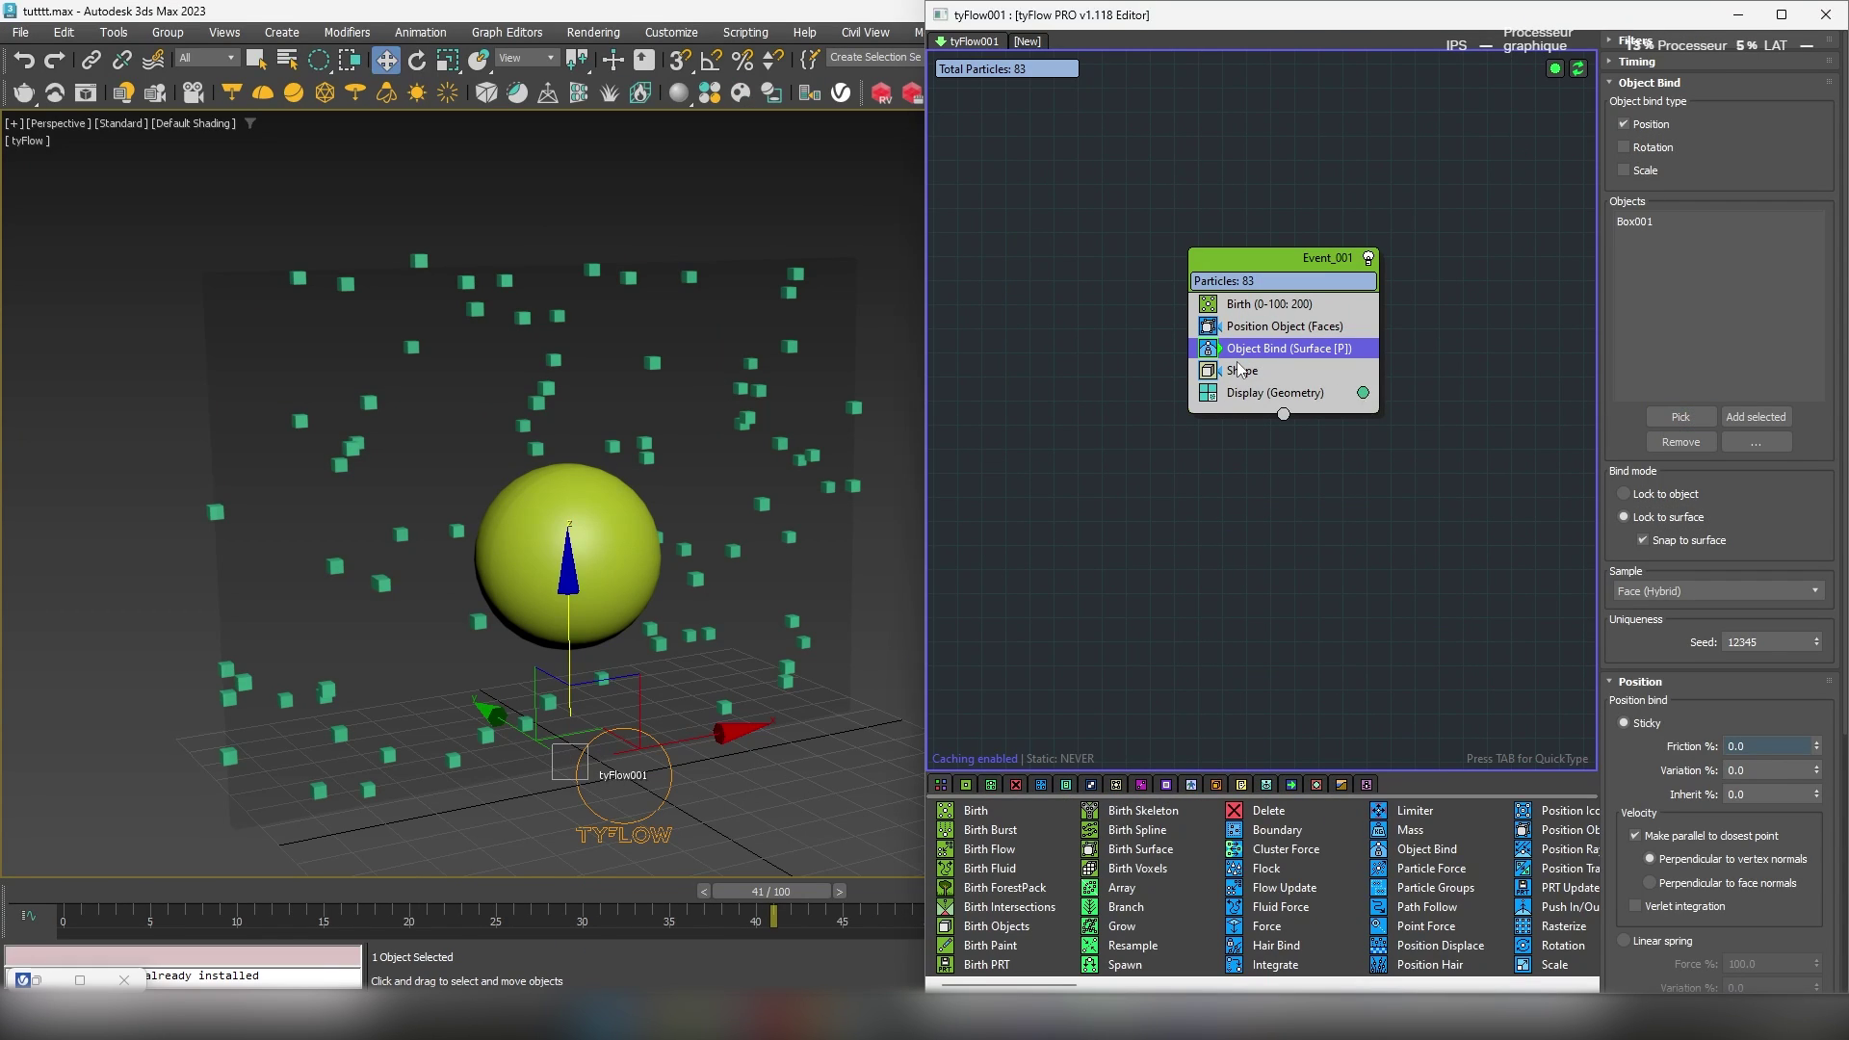
- Add a Force operator to Event_001 with gravity strength -0.1 and preview the particle motion
left_click_drag(1241, 369, 1238, 369)
left_click(1781, 448)
type("-0.1")
key("Return")
left_click_drag(770, 891, 566, 894)
- Set the Birth operator's total to 20 particles
left_click(1269, 304)
type("20")
key("Return")
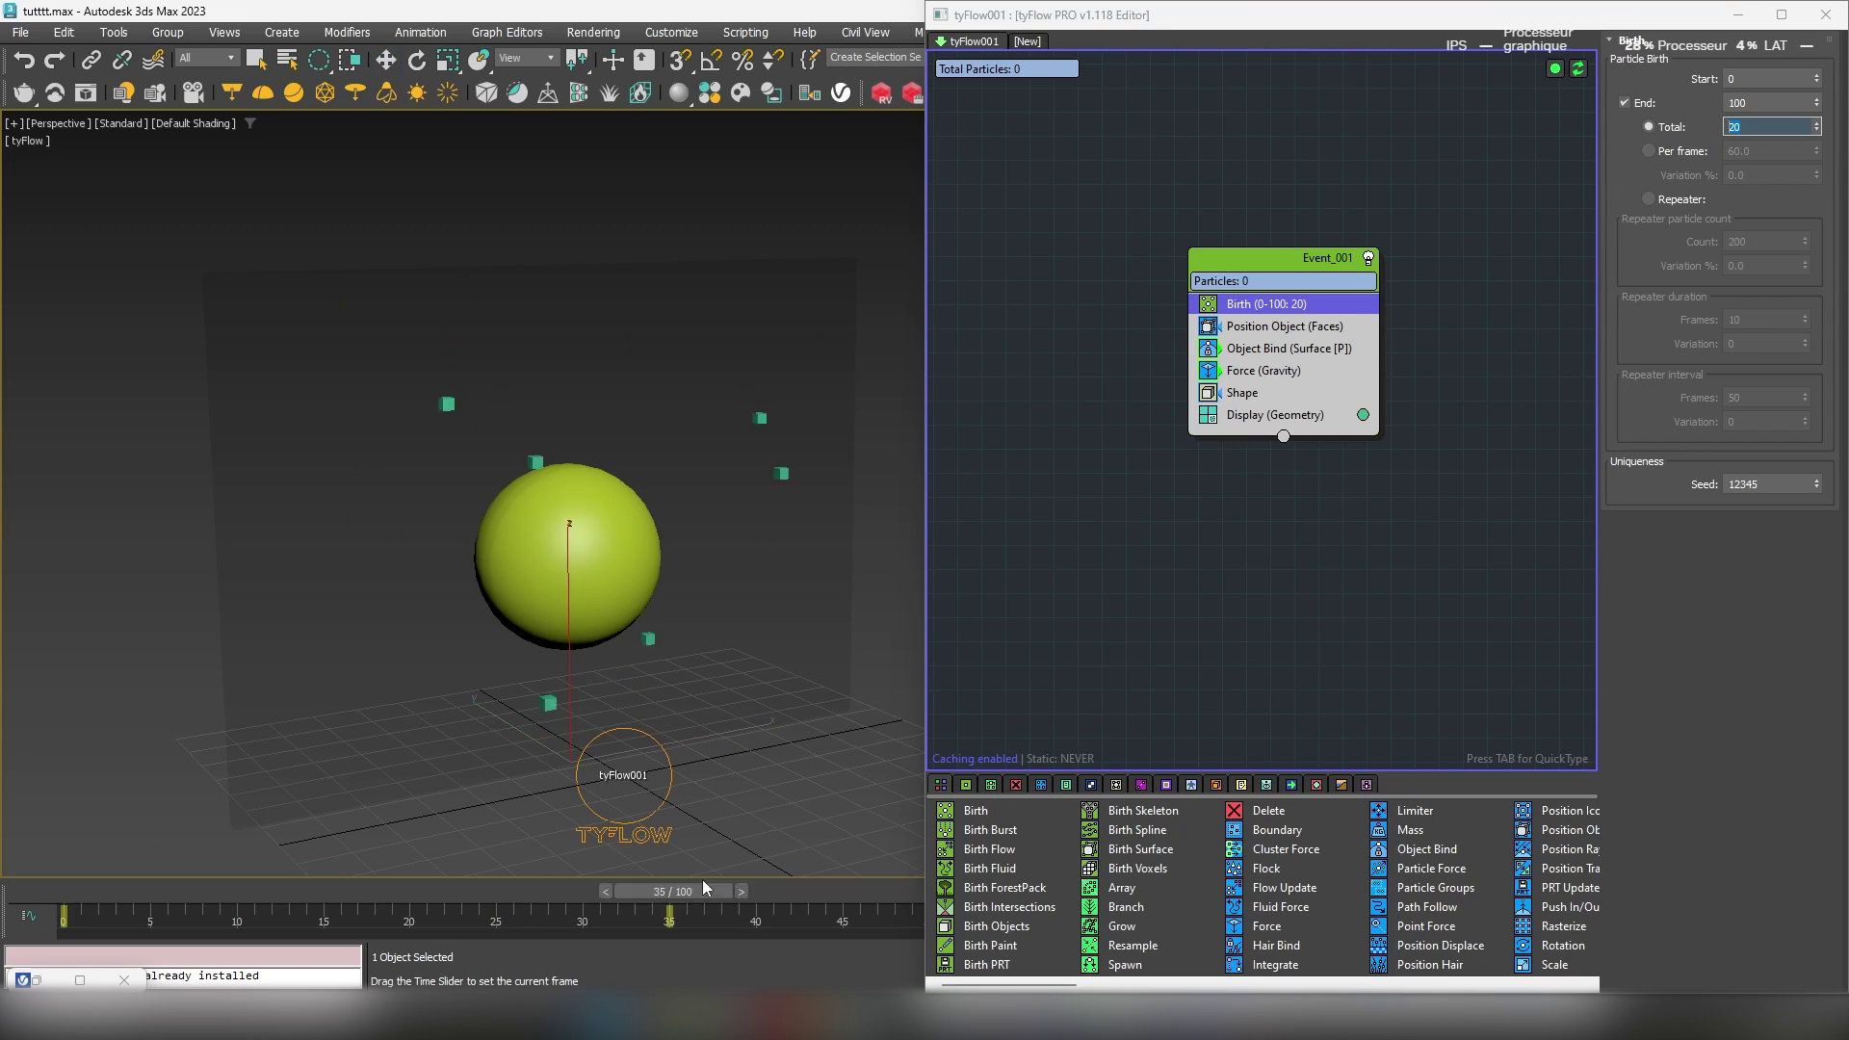
- Add a Spawn operator to Event_001 with its mode set to By travel distance
key("Tab")
type("sp")
key("Return")
left_click(1666, 141)
left_click(1664, 193)
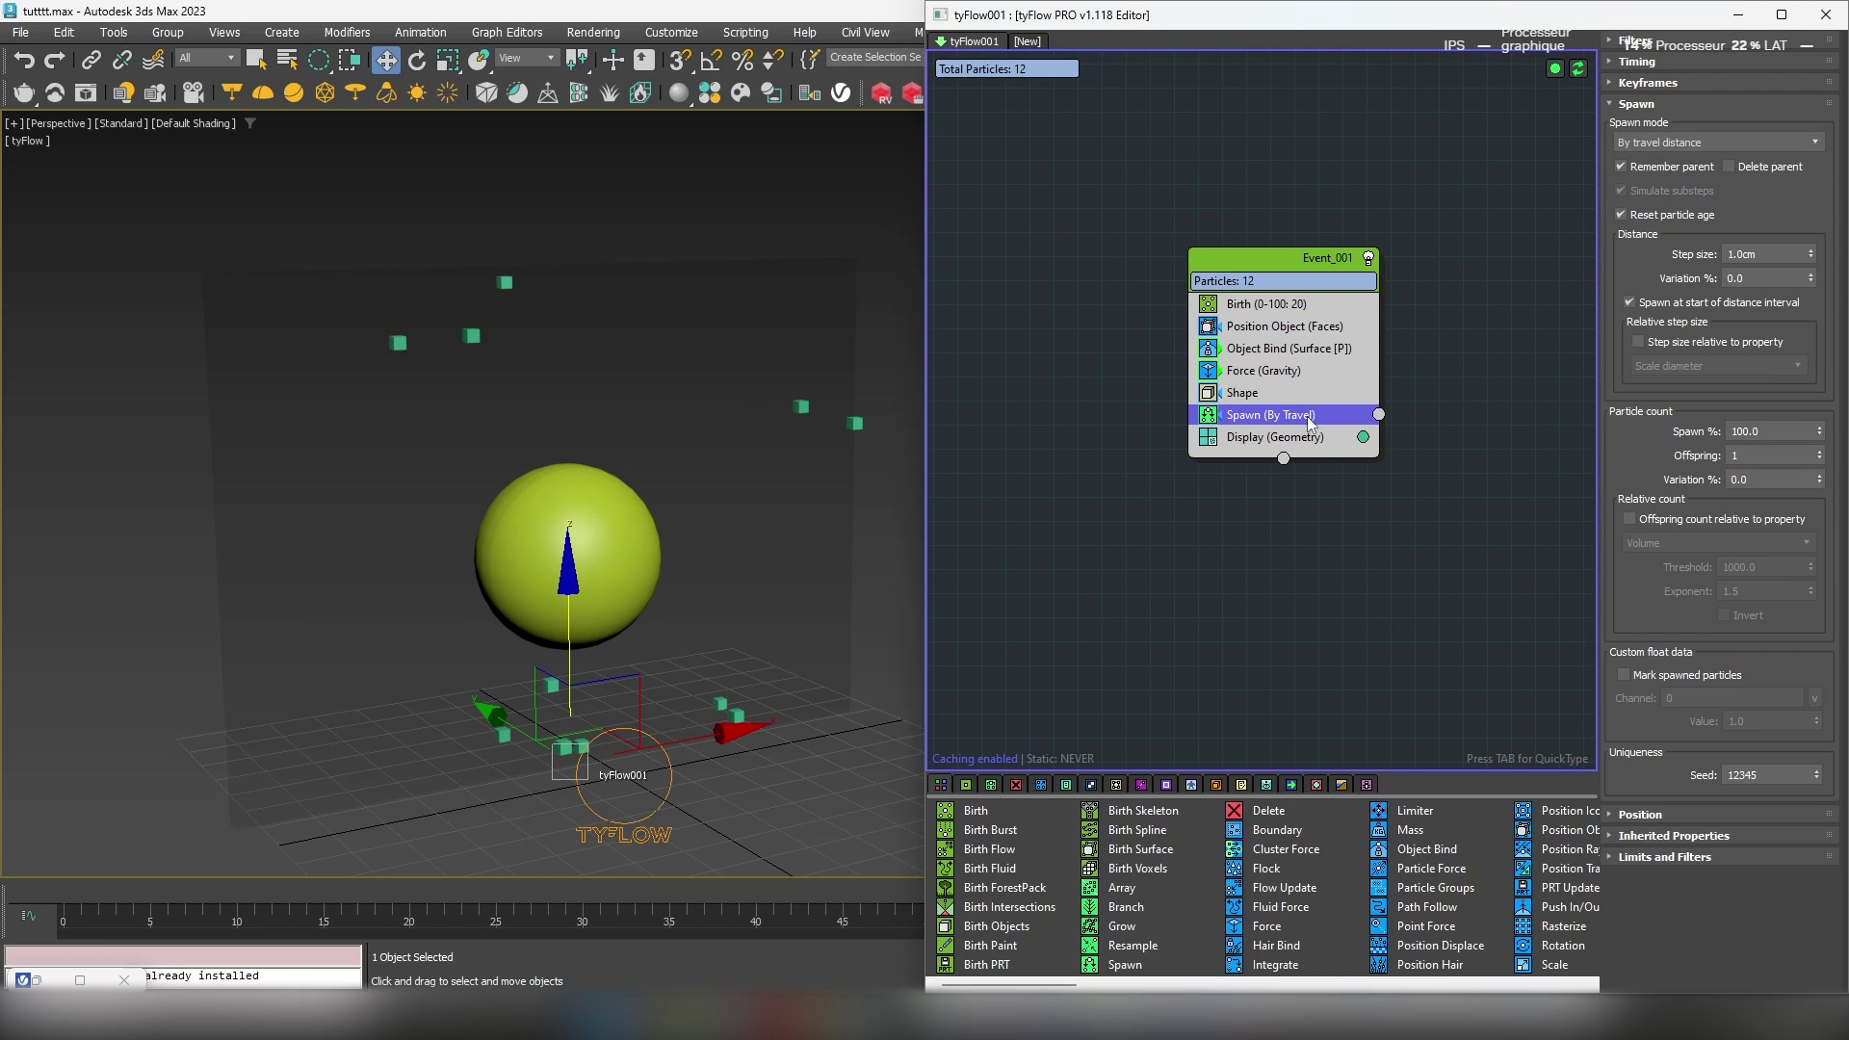
- Send the spawned particles to a new event with a Geometry display and advance the timeline to frame 60
left_click_drag(1378, 414, 1437, 383)
left_click_drag(80, 894, 1146, 791)
right_click(1308, 415)
mouse_move(1386, 511)
left_click(1560, 553)
- Set the Spawn operator's inherited velocity to 0%
left_click(1674, 835)
scroll(1813, 722, "down", 5)
right_click(1818, 850)
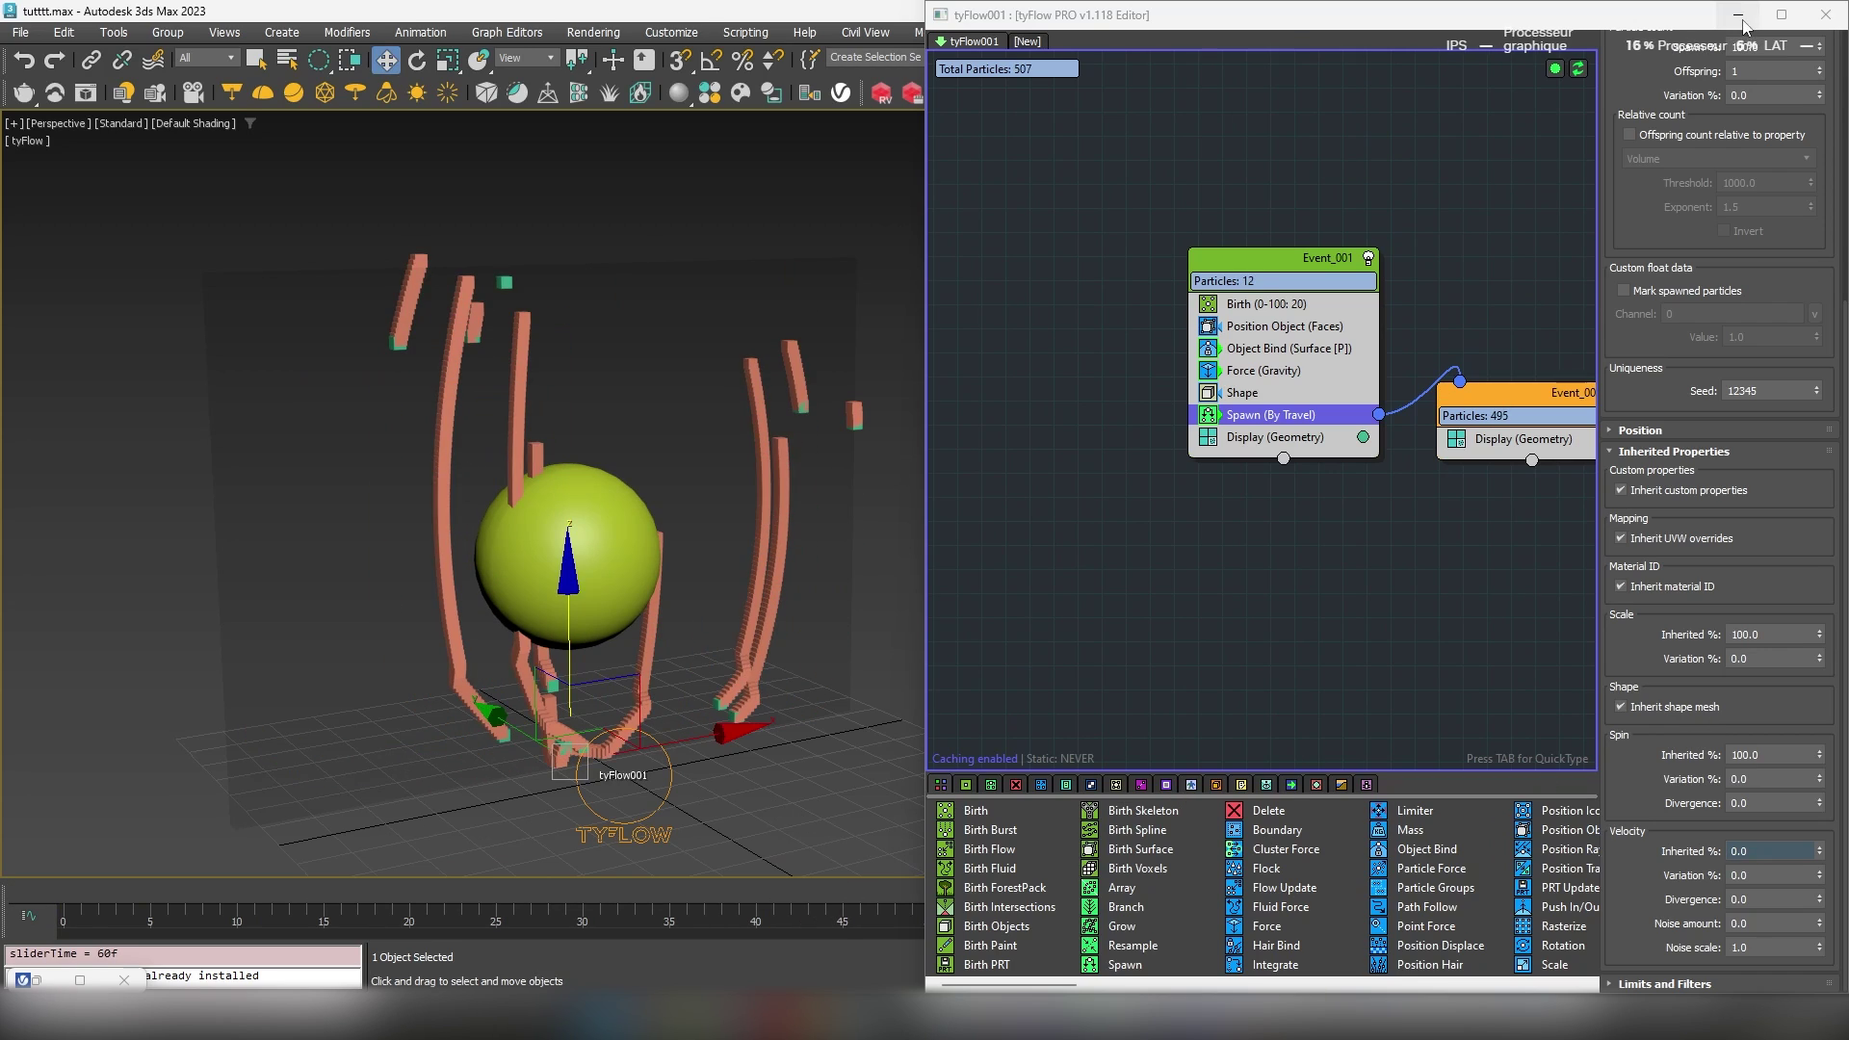
- Enable the particle interface on the tyFlow001 object
left_click(1738, 15)
left_click(1460, 130)
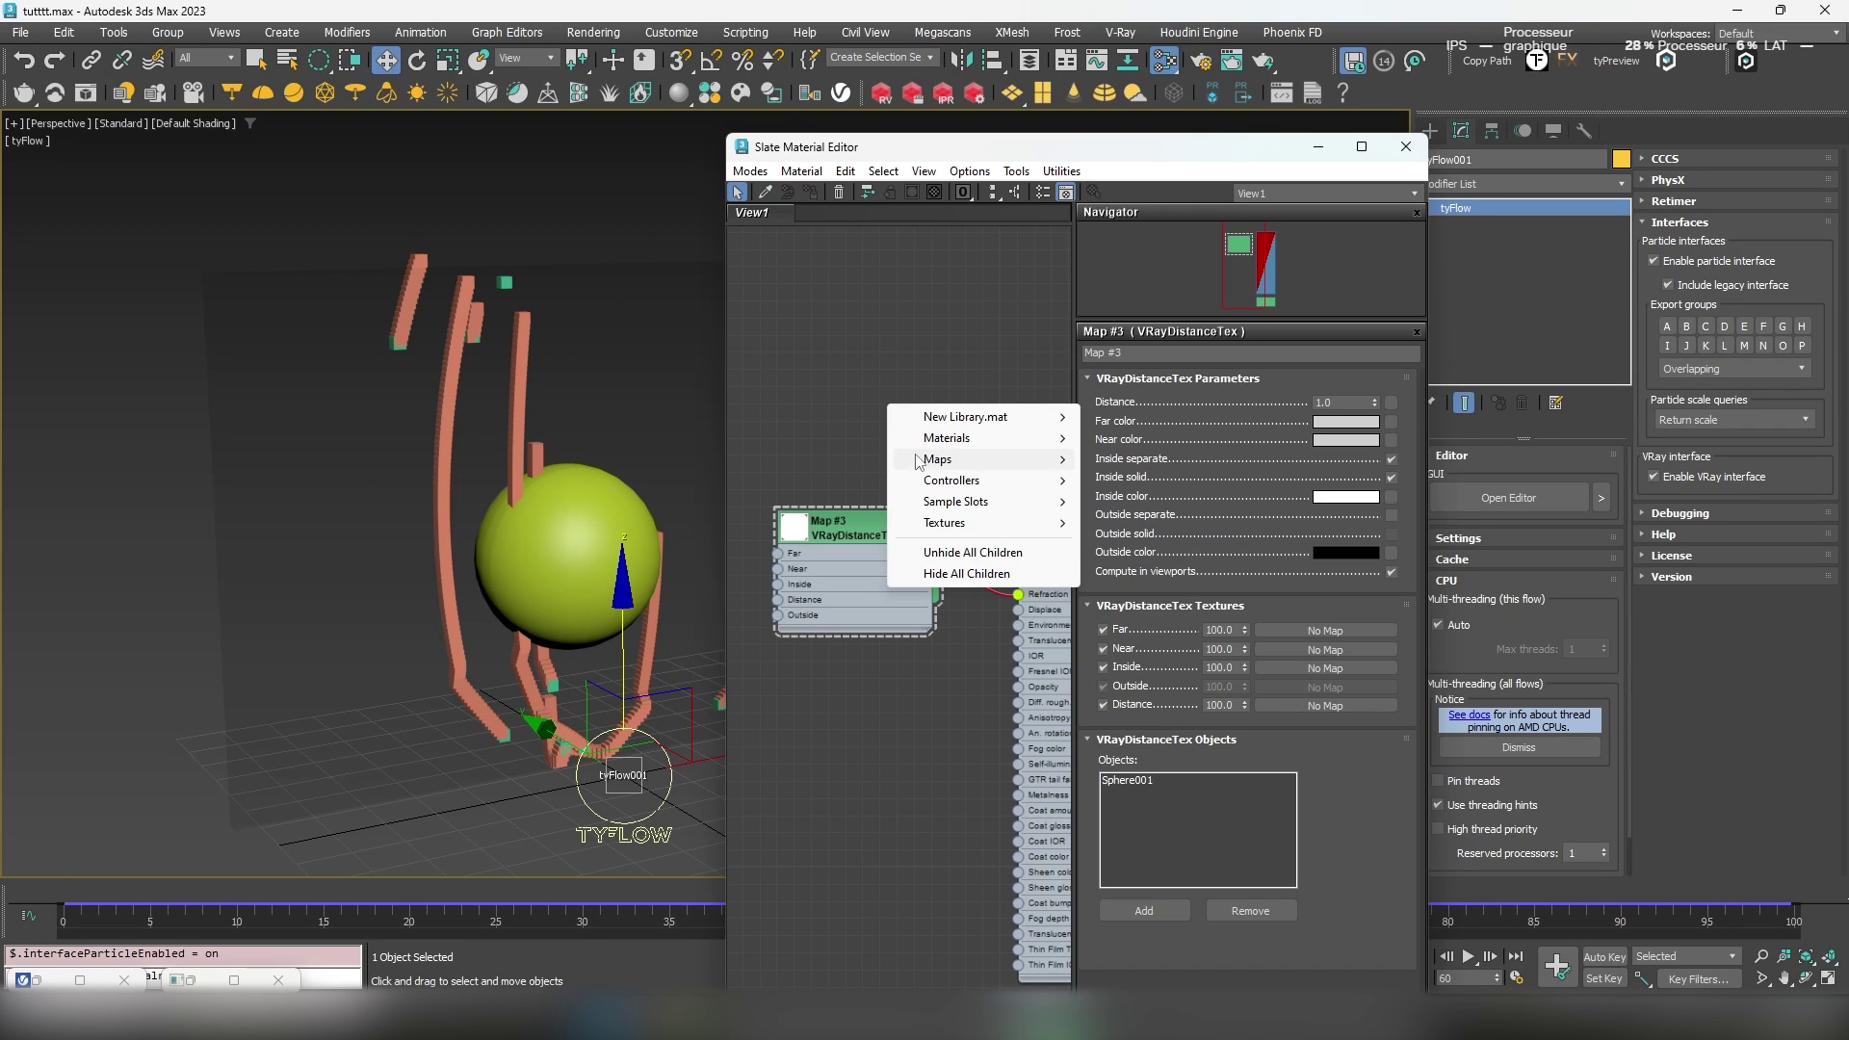
- Create a PhoenixFDParticleTexture map with tyFlow001 as its source and Render-time Only off, and connect it to the glass material's refraction glossiness
mouse_move(937, 459)
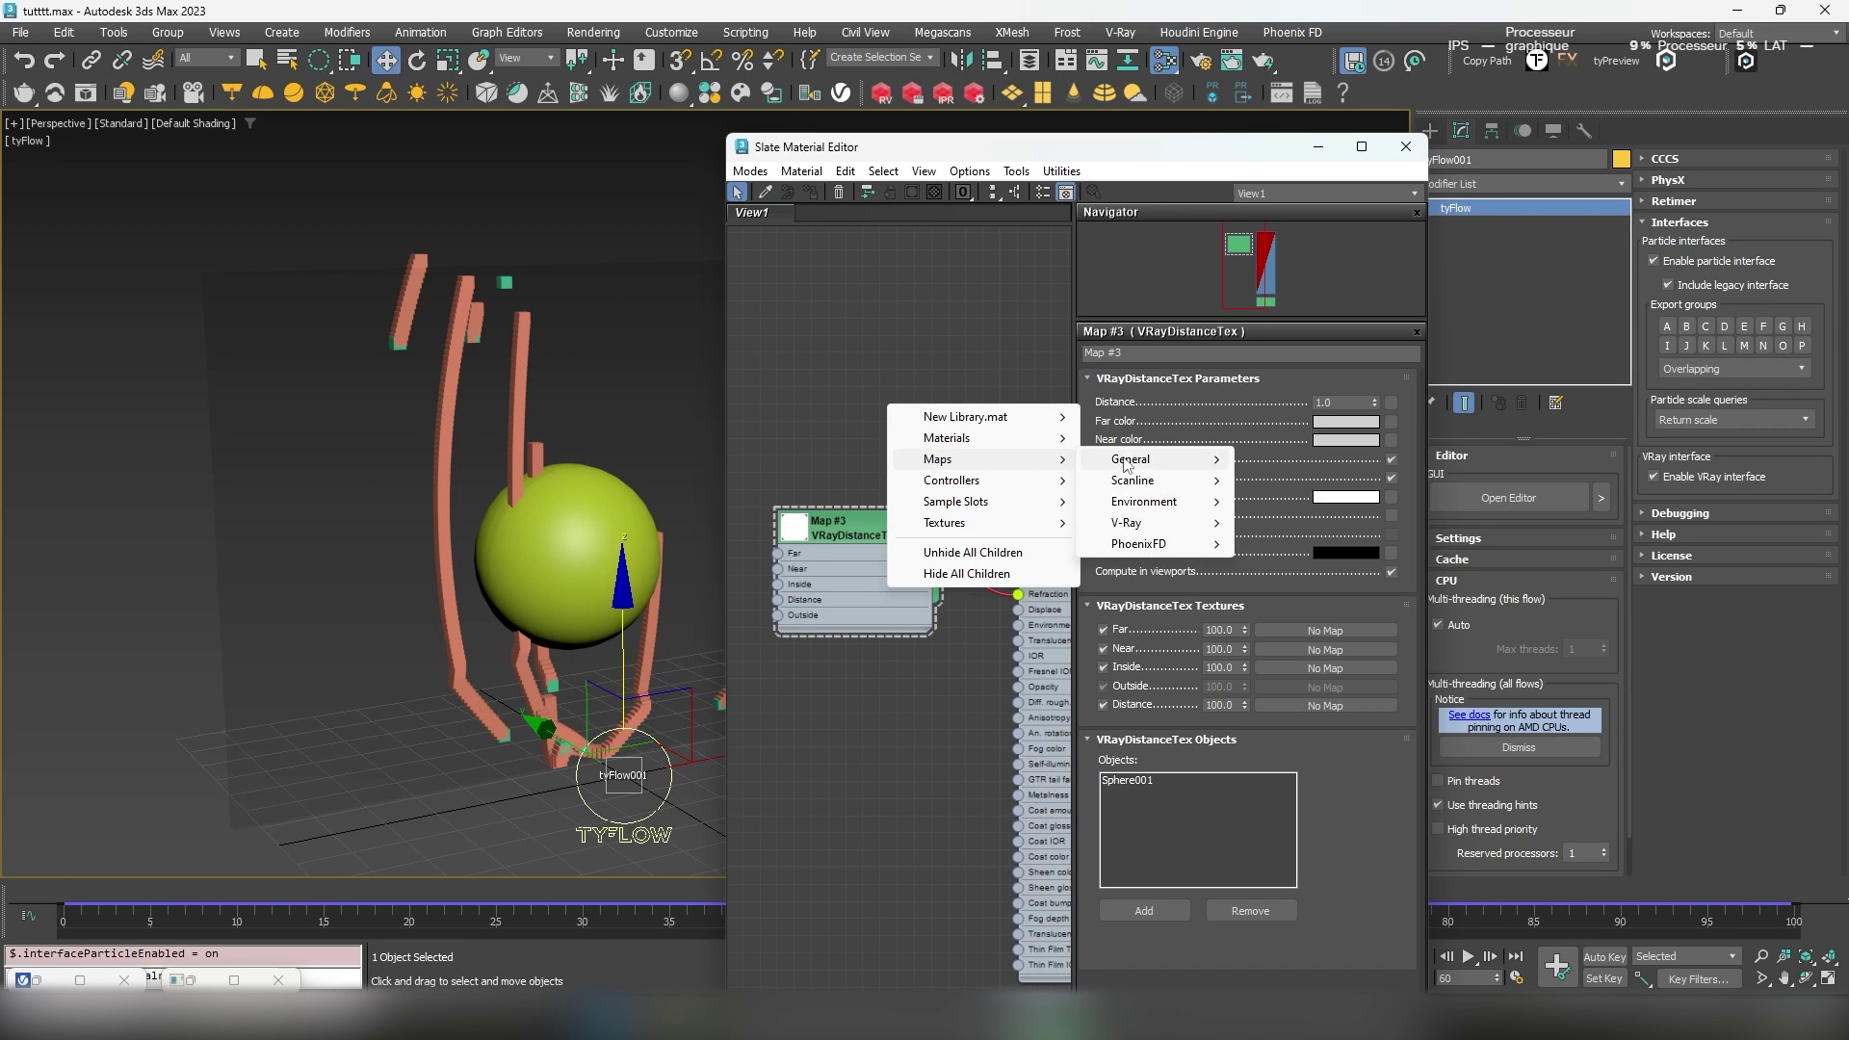
mouse_move(1138, 544)
left_click(1305, 601)
mouse_move(888, 413)
left_mouse_down()
mouse_move(846, 390)
mouse_move(871, 398)
left_mouse_up()
left_click(1262, 420)
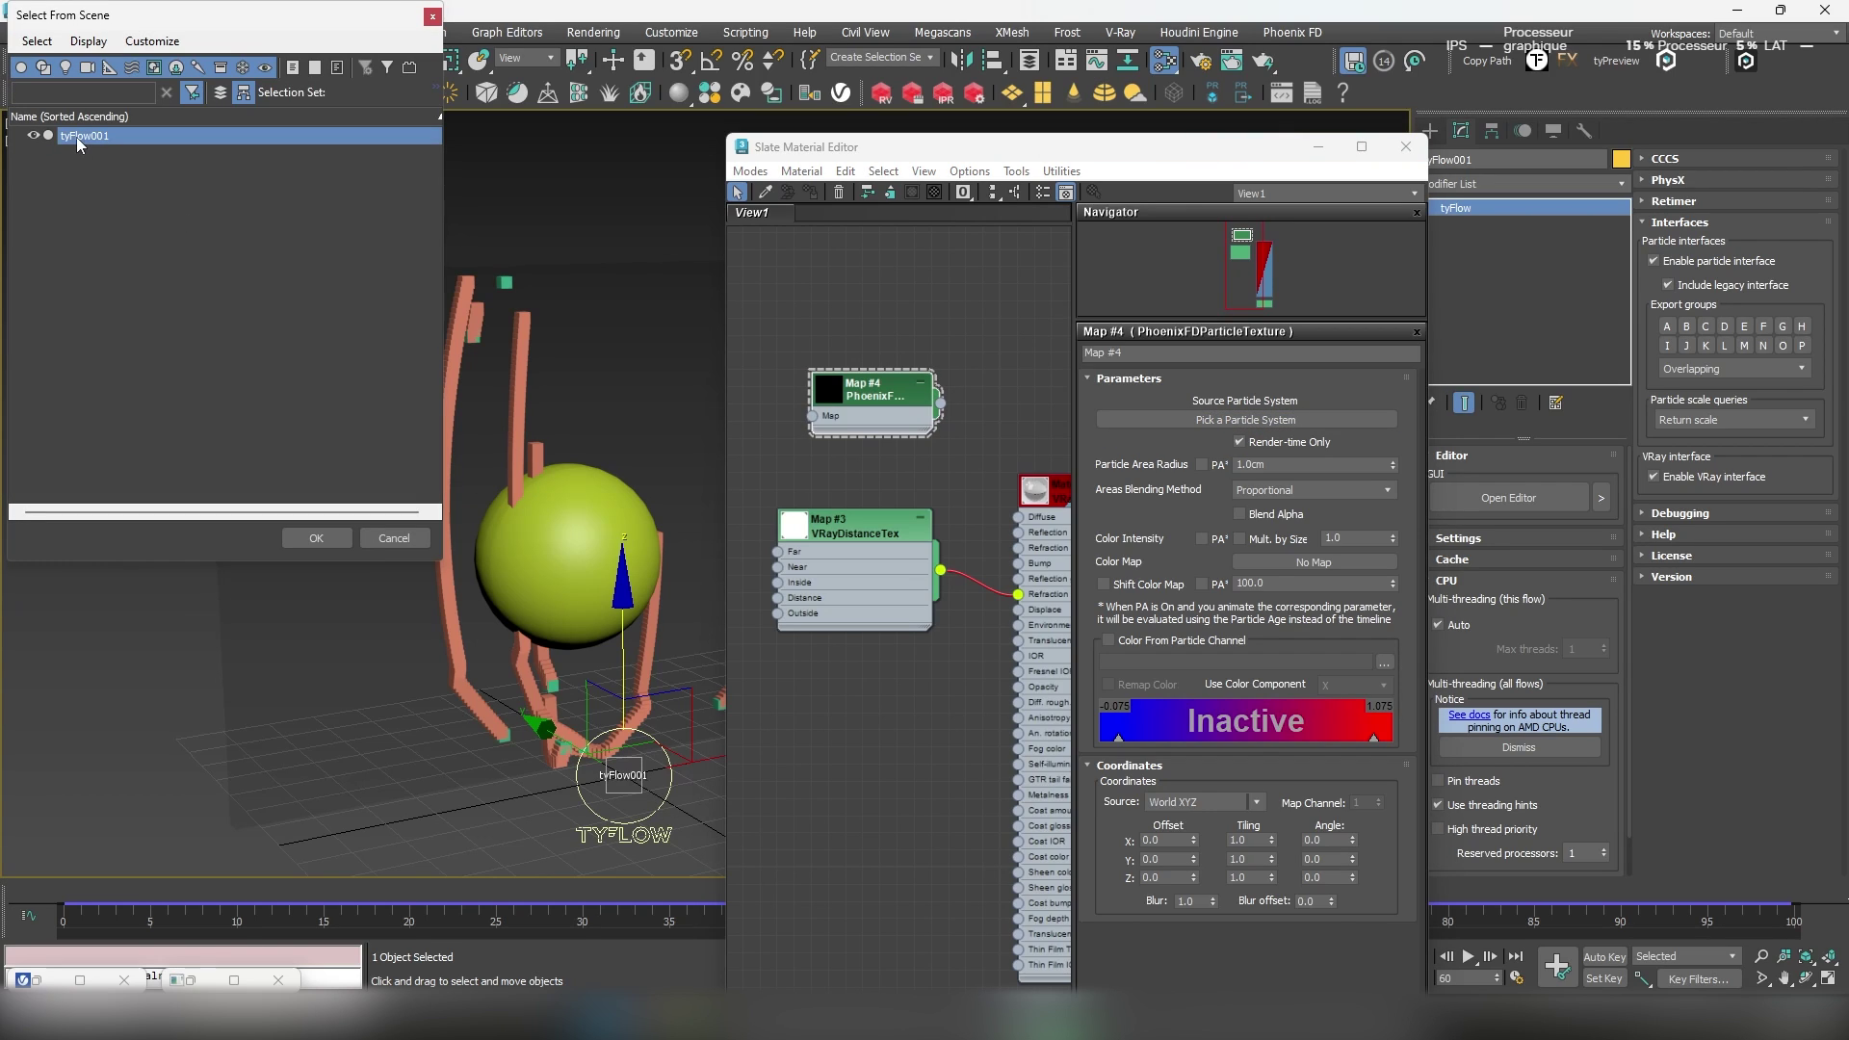
left_click(307, 541)
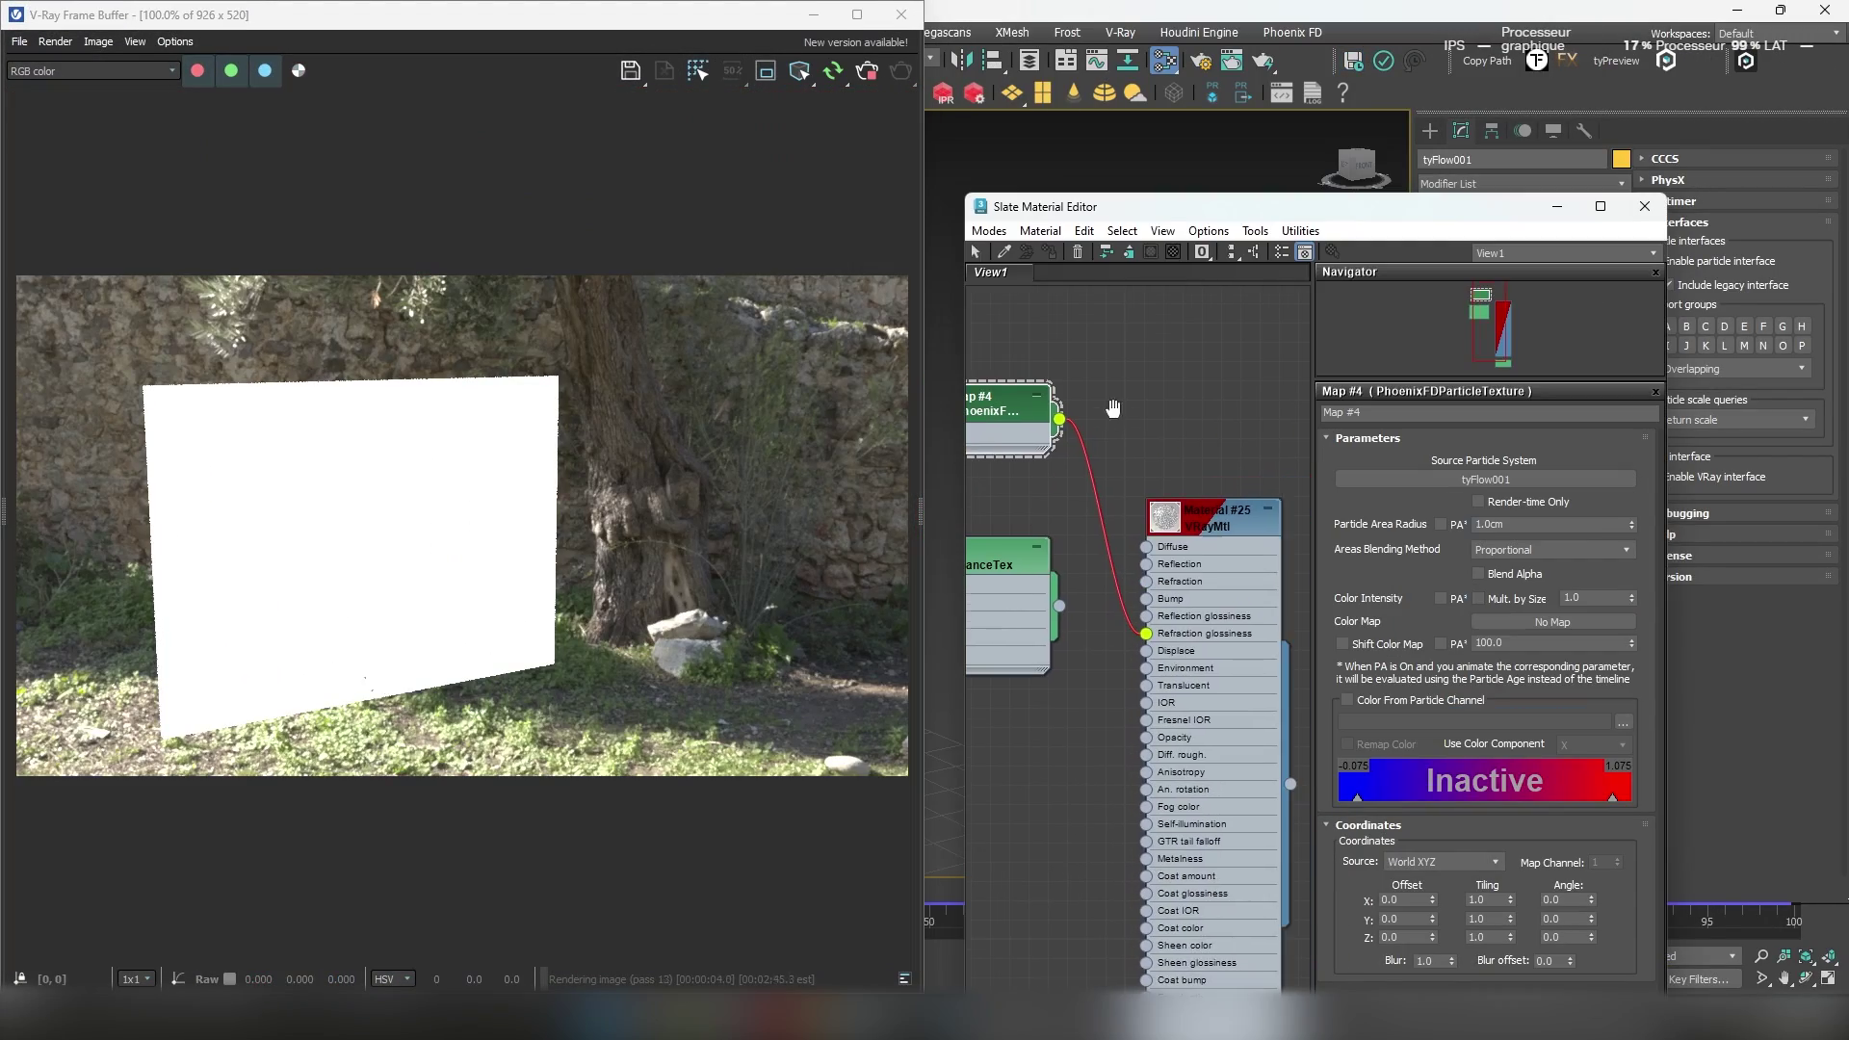
- Create a Standard (Legacy) material and connect the PhoenixFDParticleTexture map to its diffuse color
left_click_drag(1196, 526, 1213, 412)
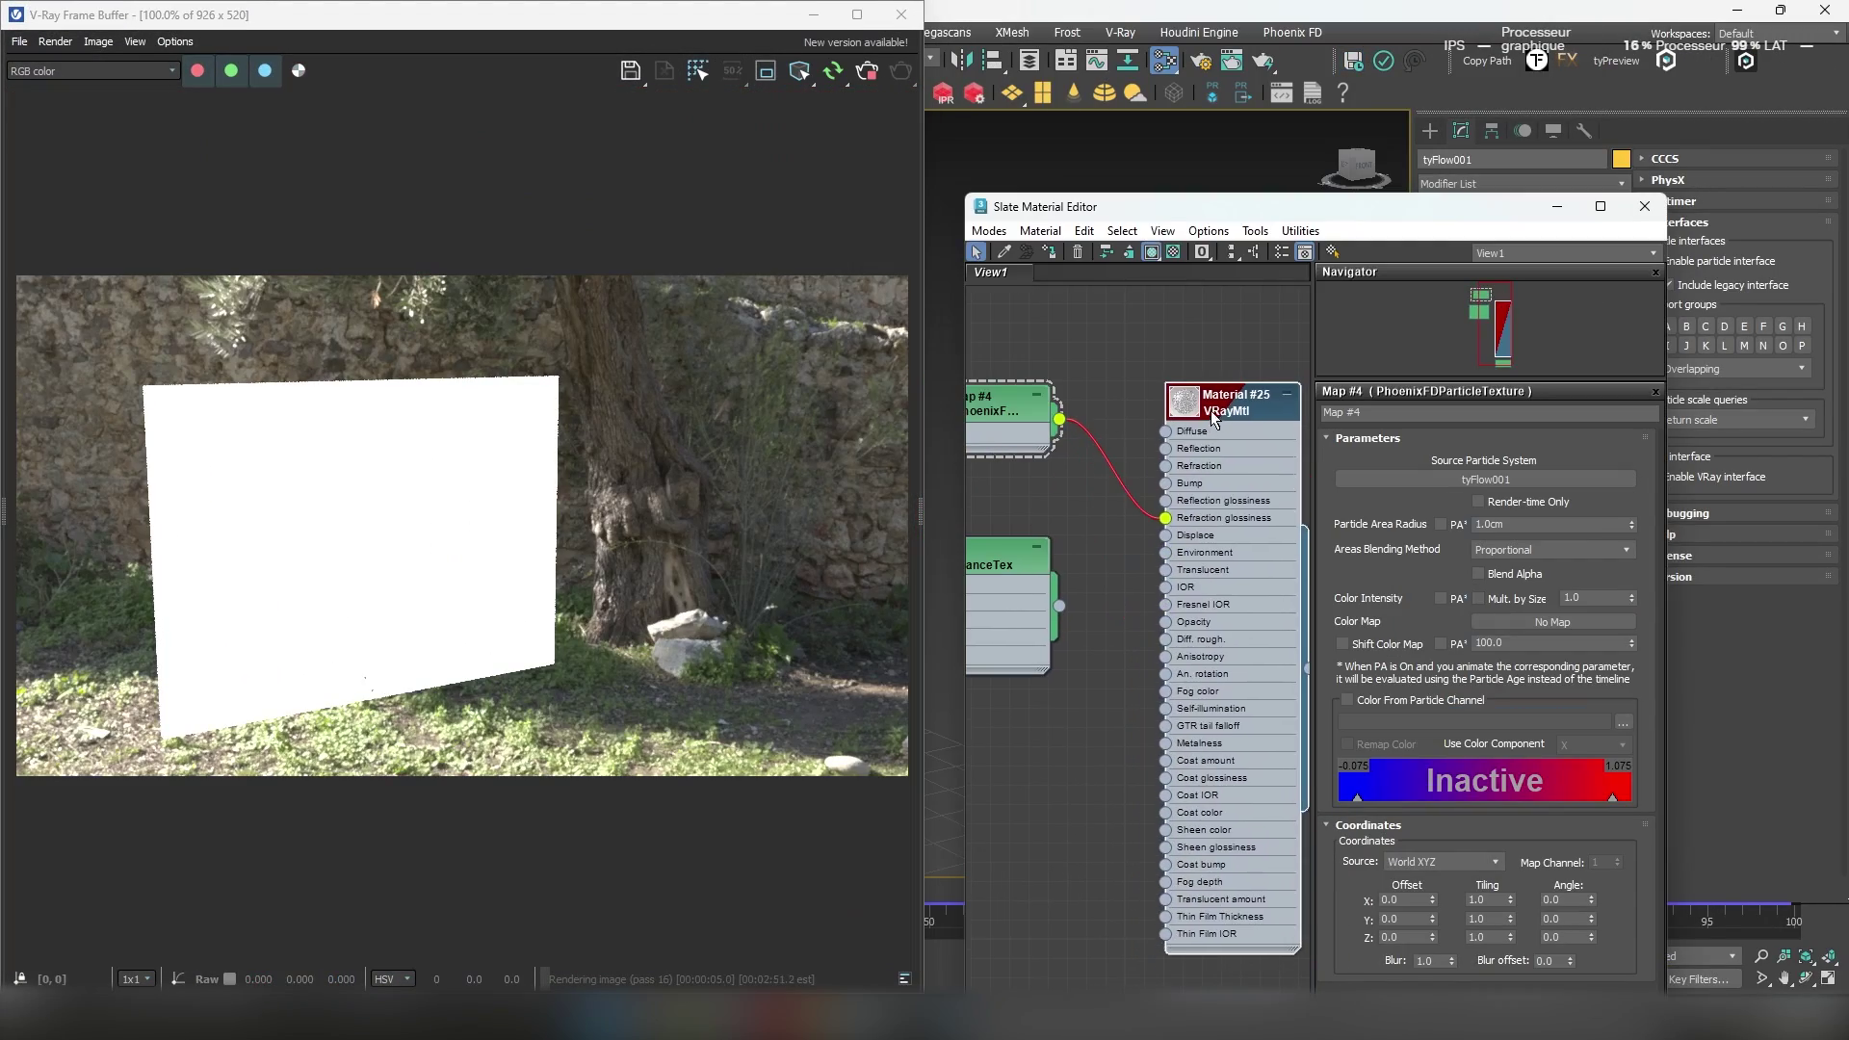
middle_click_drag(1213, 412, 1208, 489)
scroll(1208, 488, "down", 1)
double_click(1206, 483)
right_click(1122, 350)
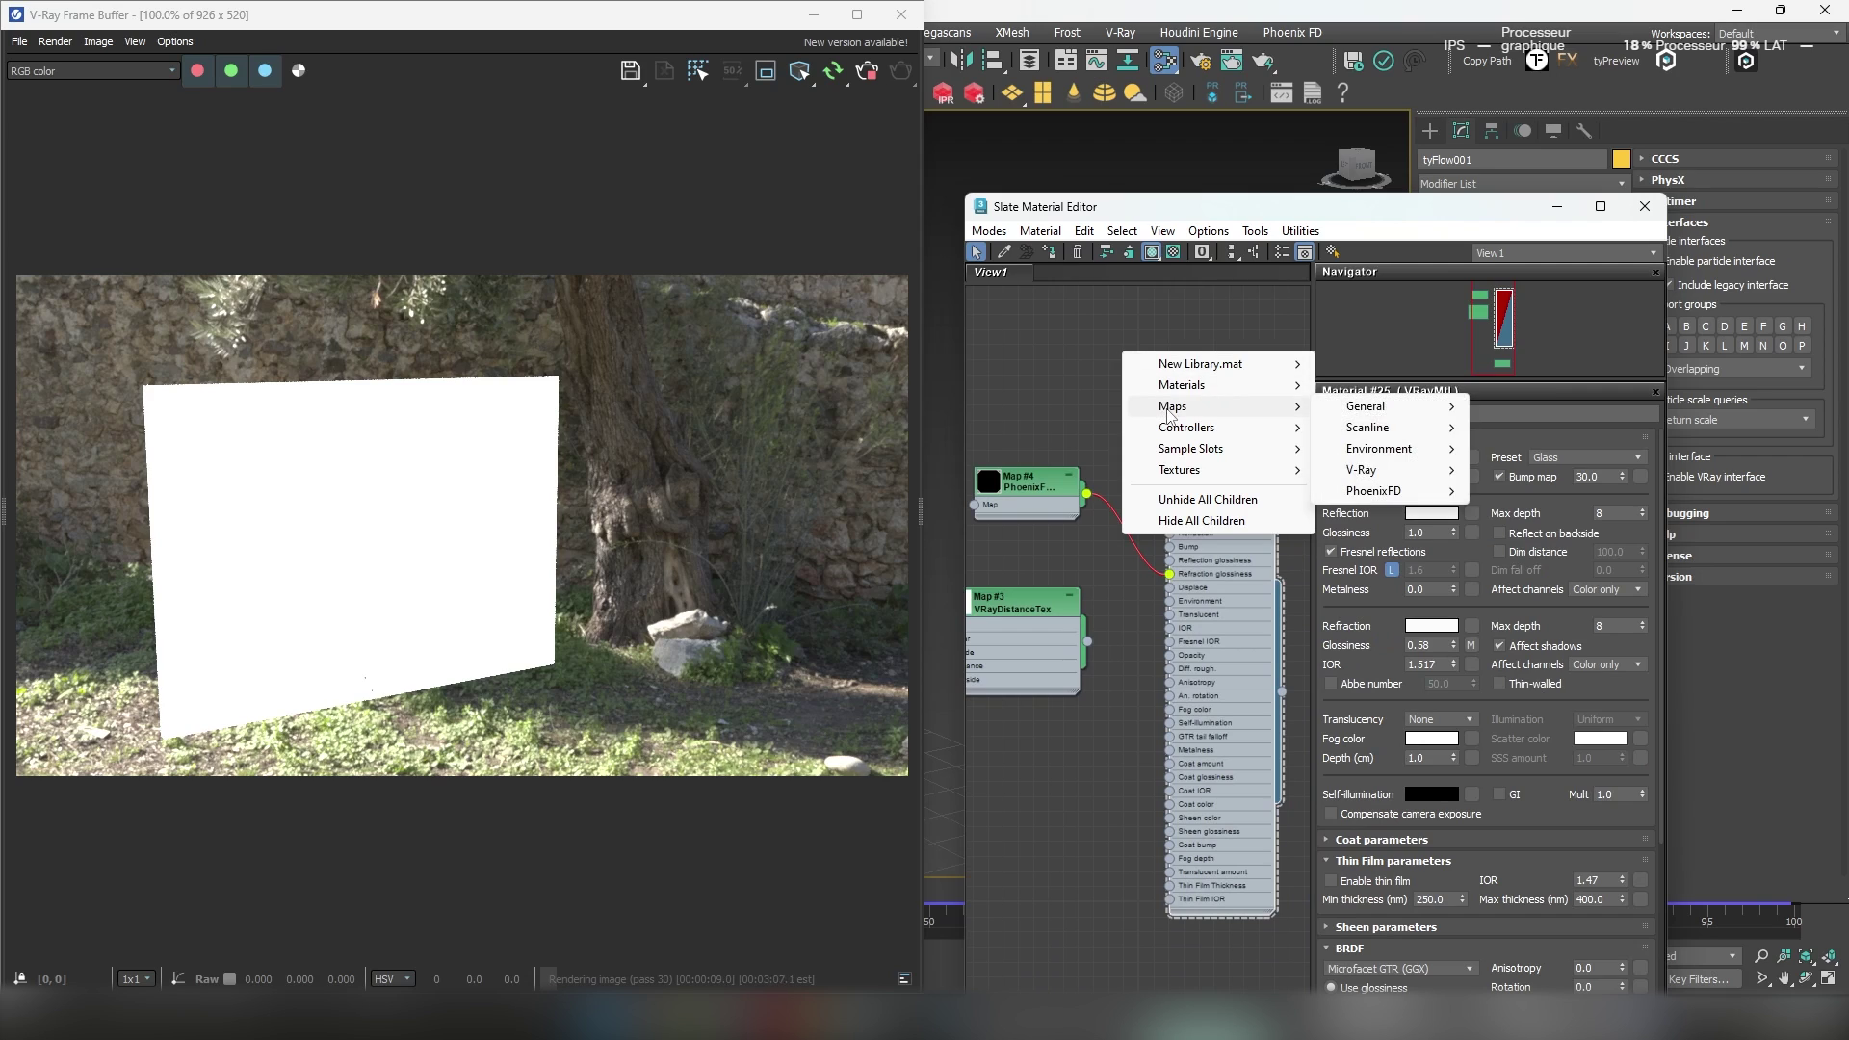
left_click(1502, 424)
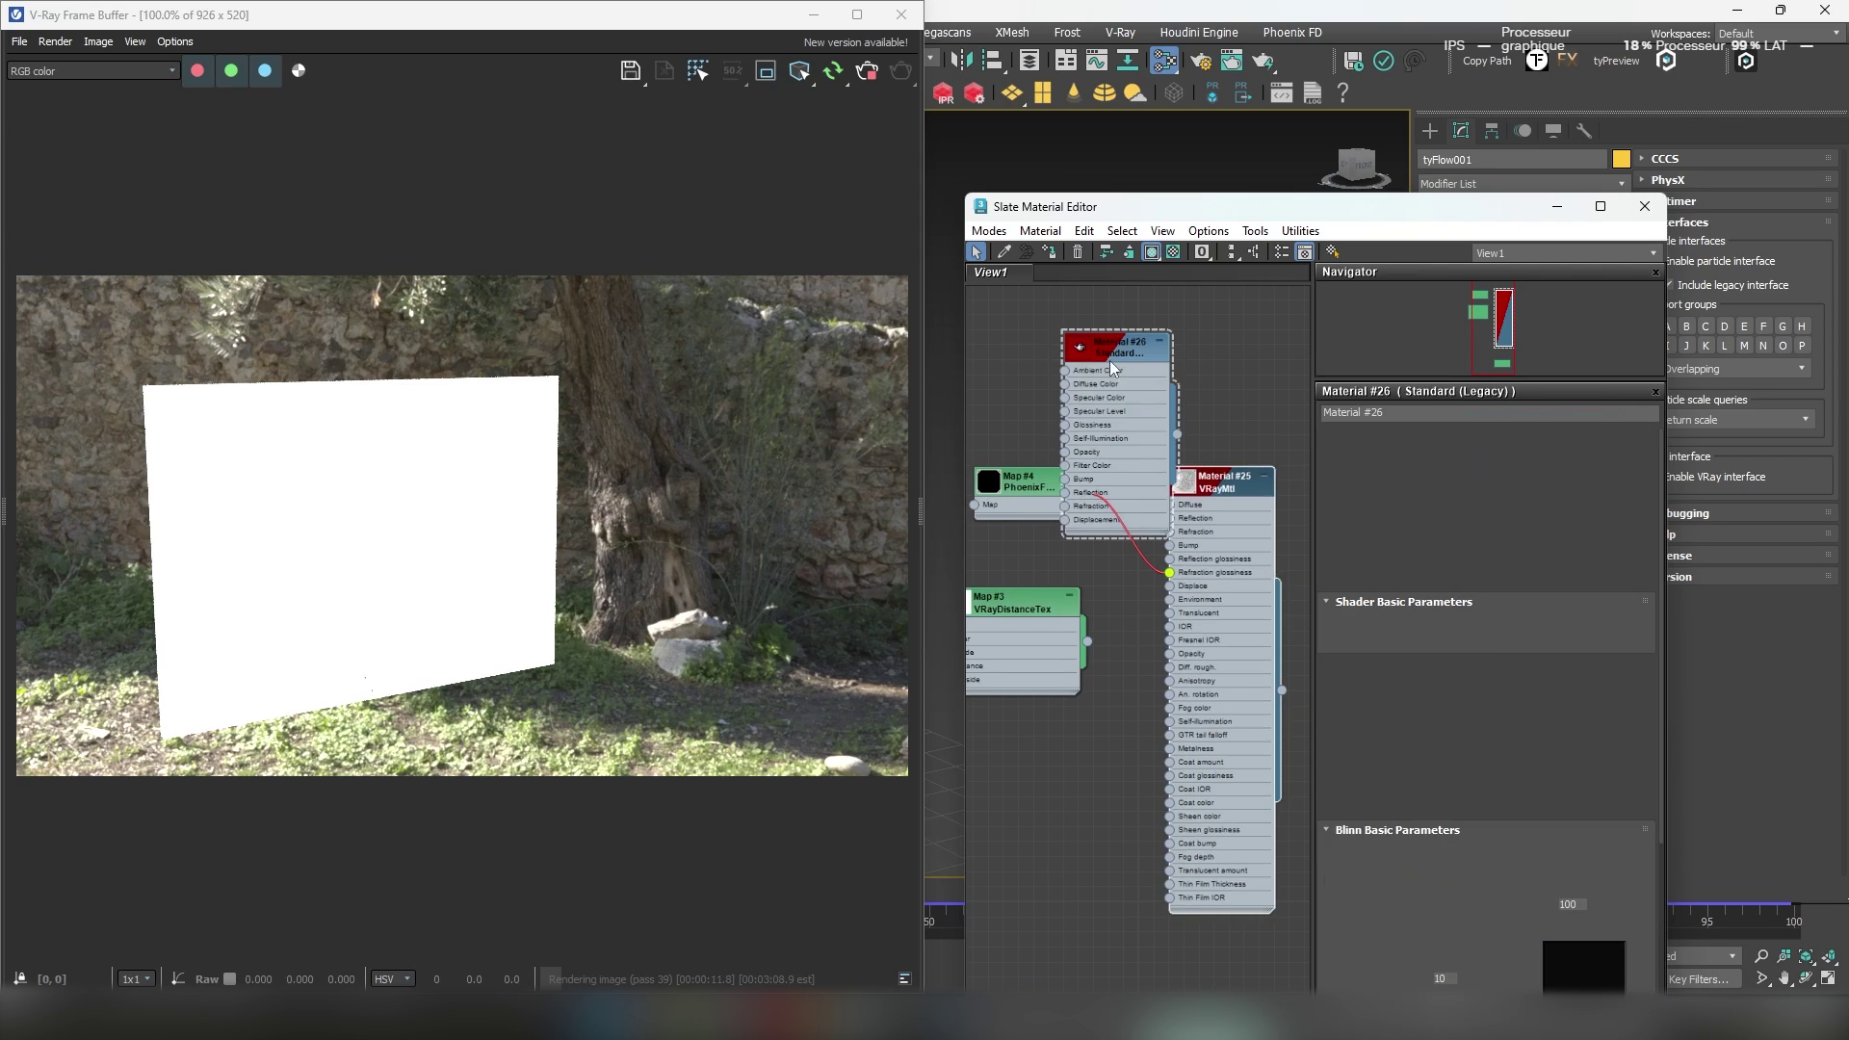
middle_click_drag(1111, 359, 1099, 432)
left_click_drag(1100, 423, 1113, 367)
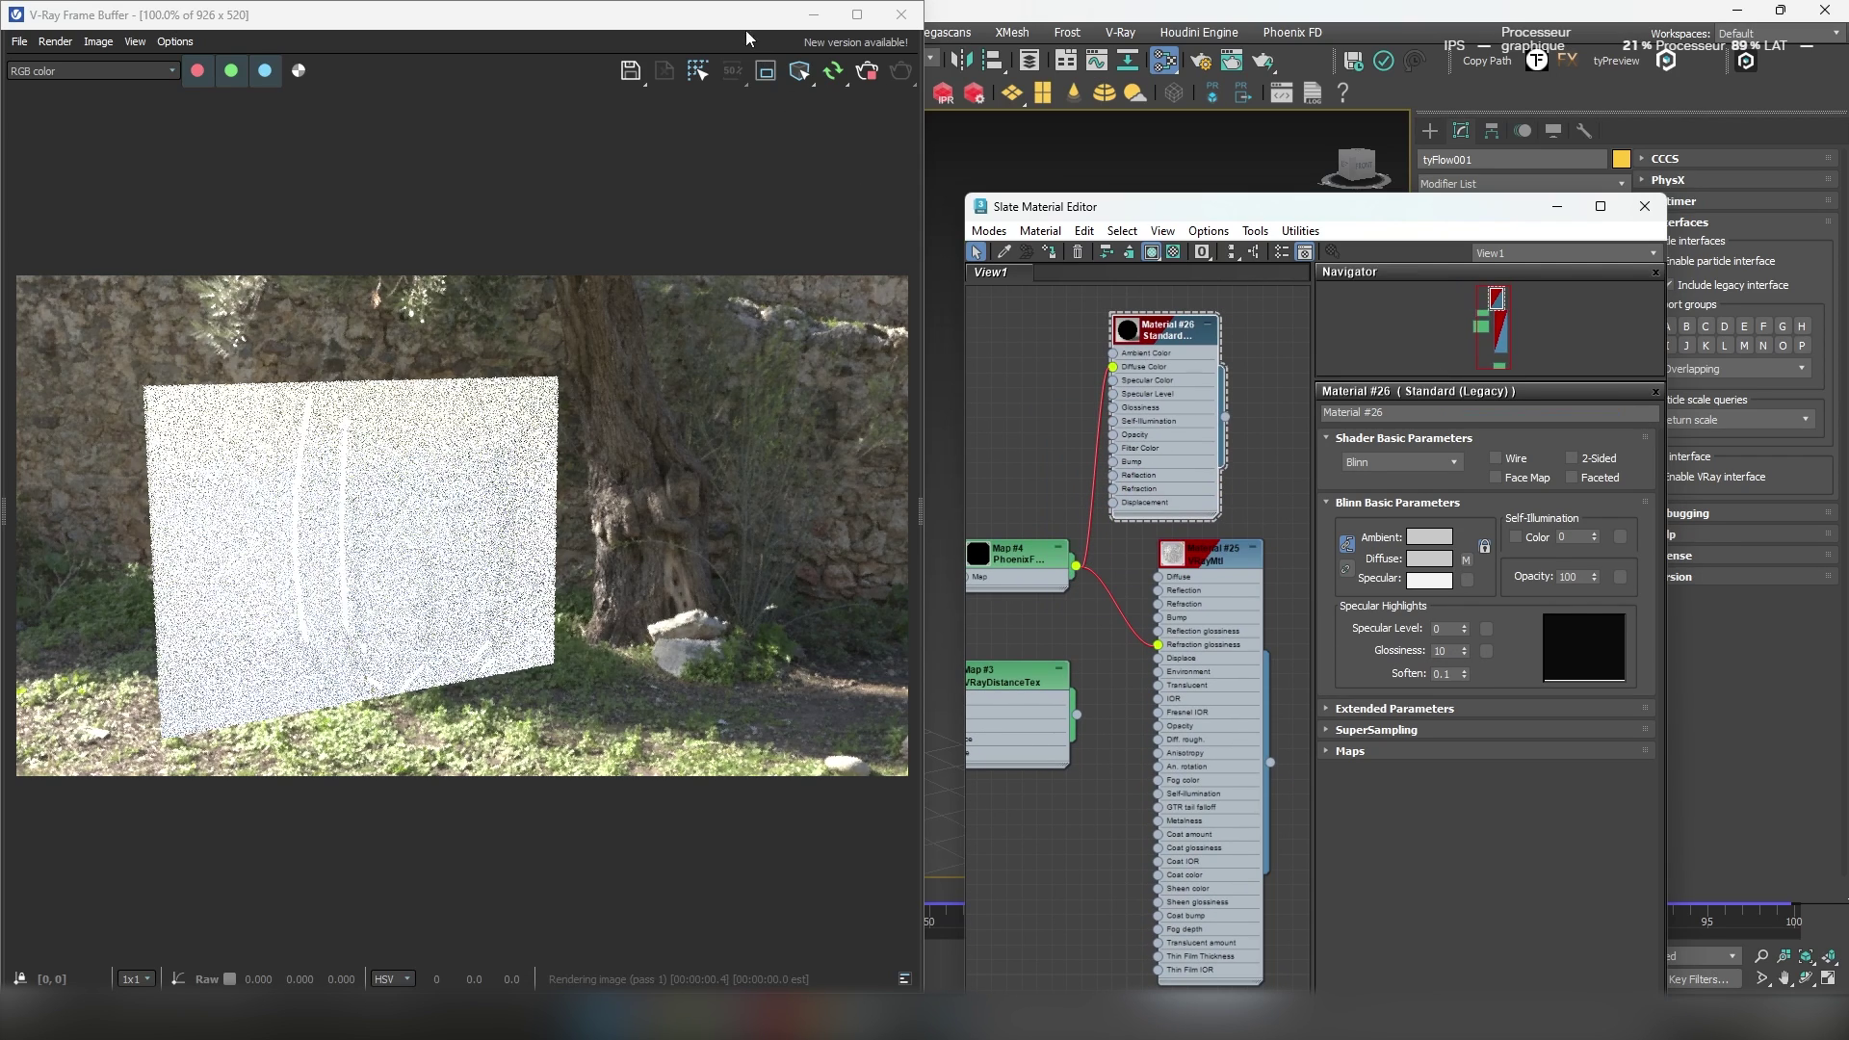
- Assign the Standard material to the glass panel and inspect the particle trails up close in the render
left_click_drag(743, 17, 341, 423)
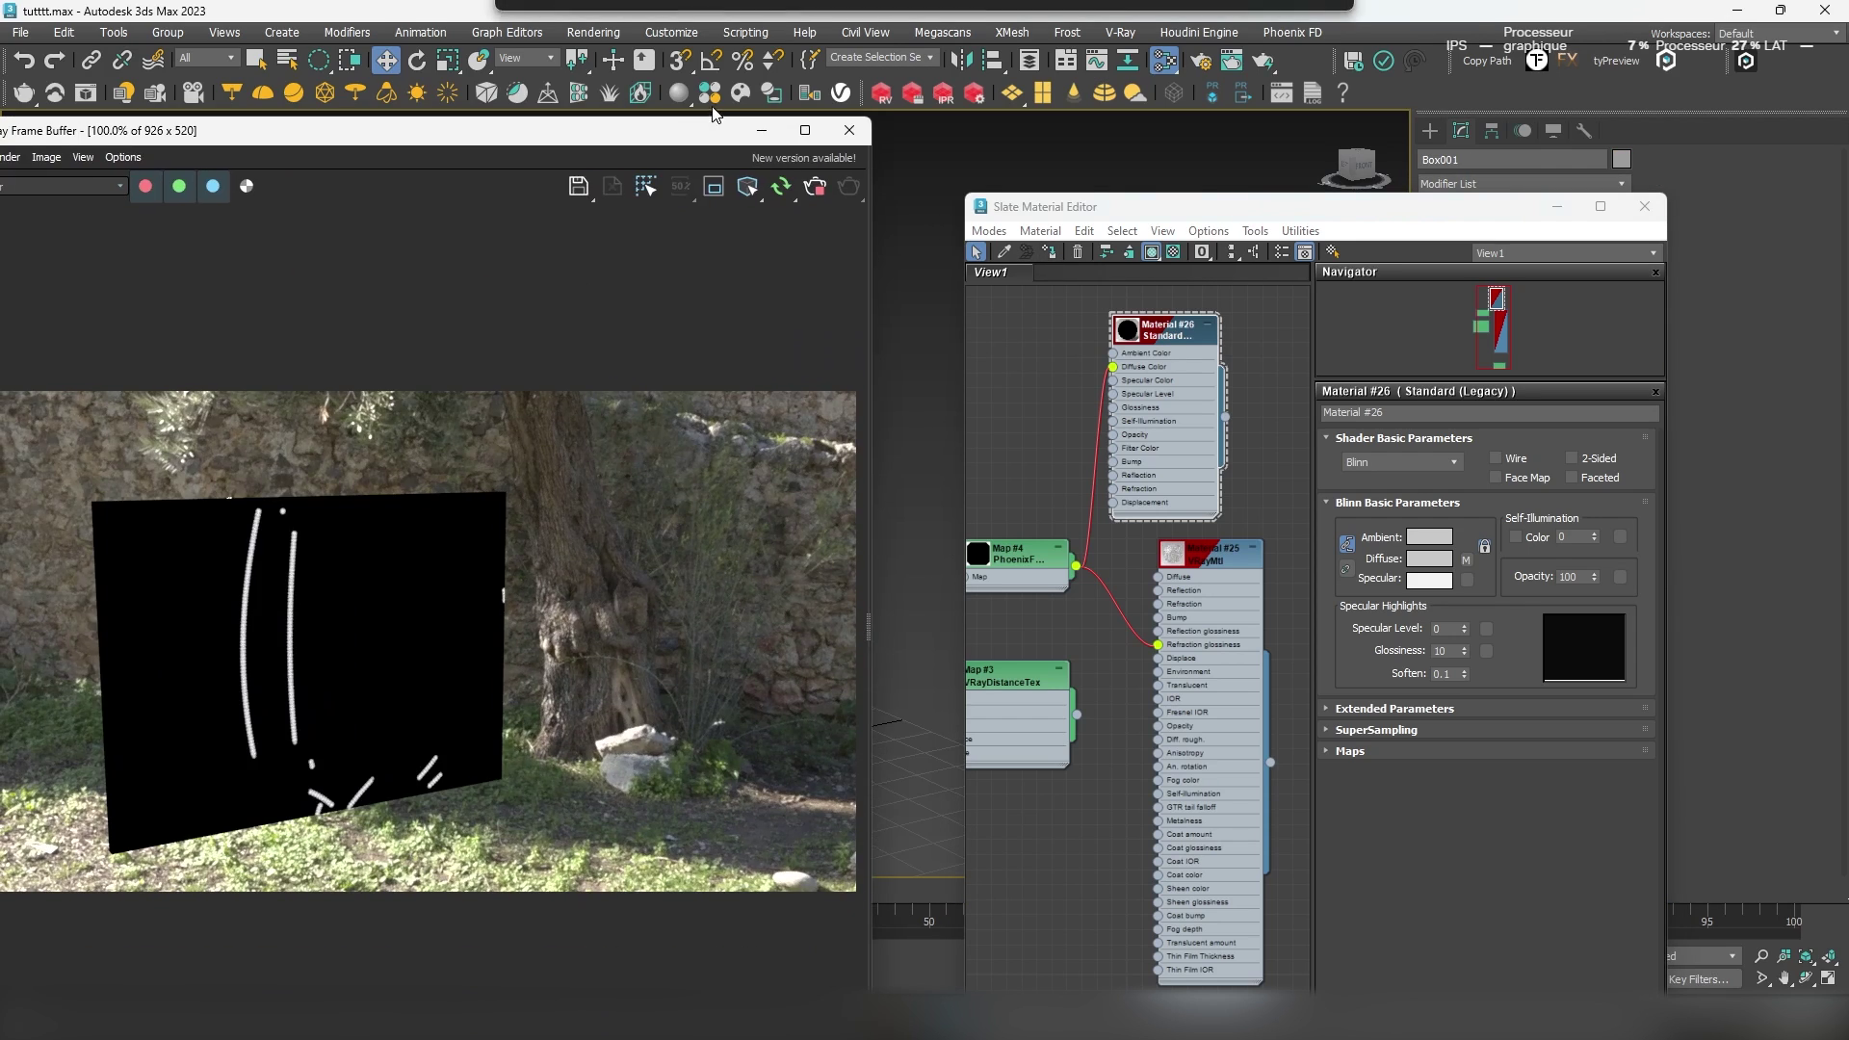
scroll(396, 488, "up", 2)
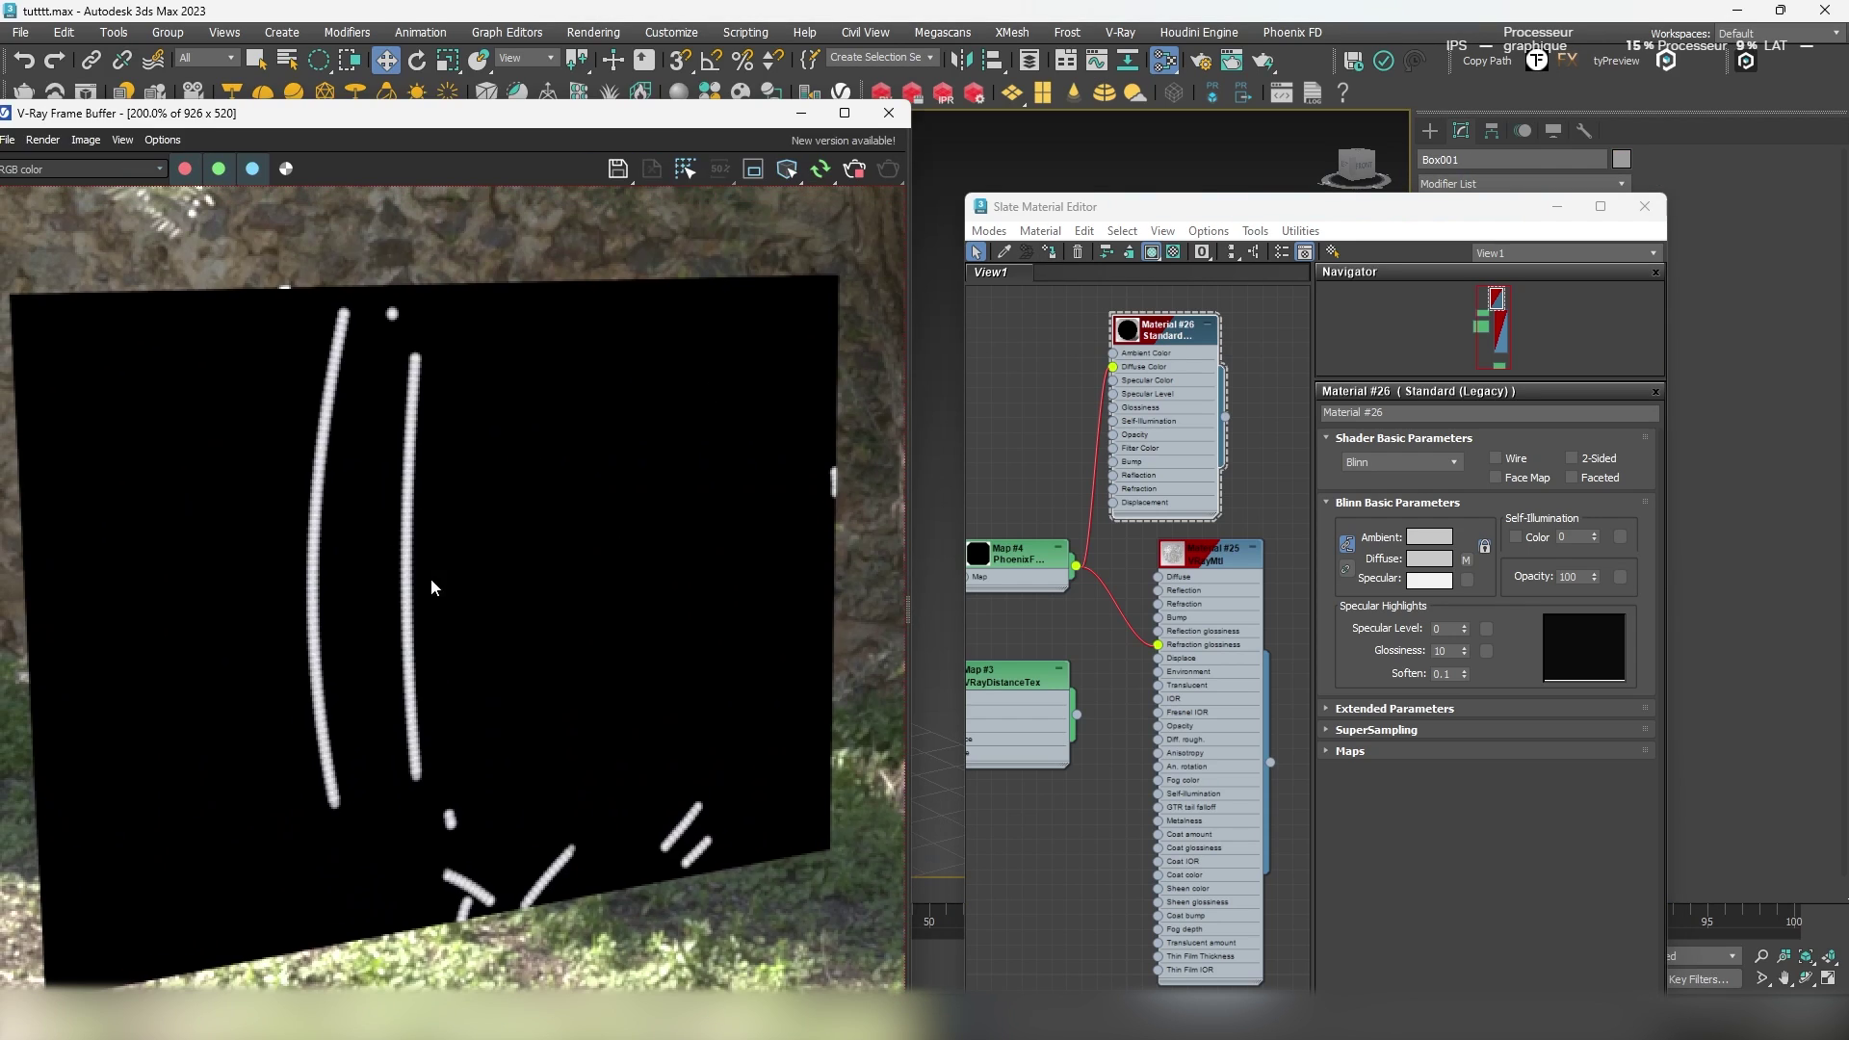
scroll(361, 520, "up", 1)
scroll(361, 520, "down", 1)
- Space out the material and map nodes and open the PhoenixFDParticleTexture map's parameters
left_click_drag(1154, 349, 1200, 349)
left_click_drag(1018, 551, 1029, 418)
double_click(1028, 418)
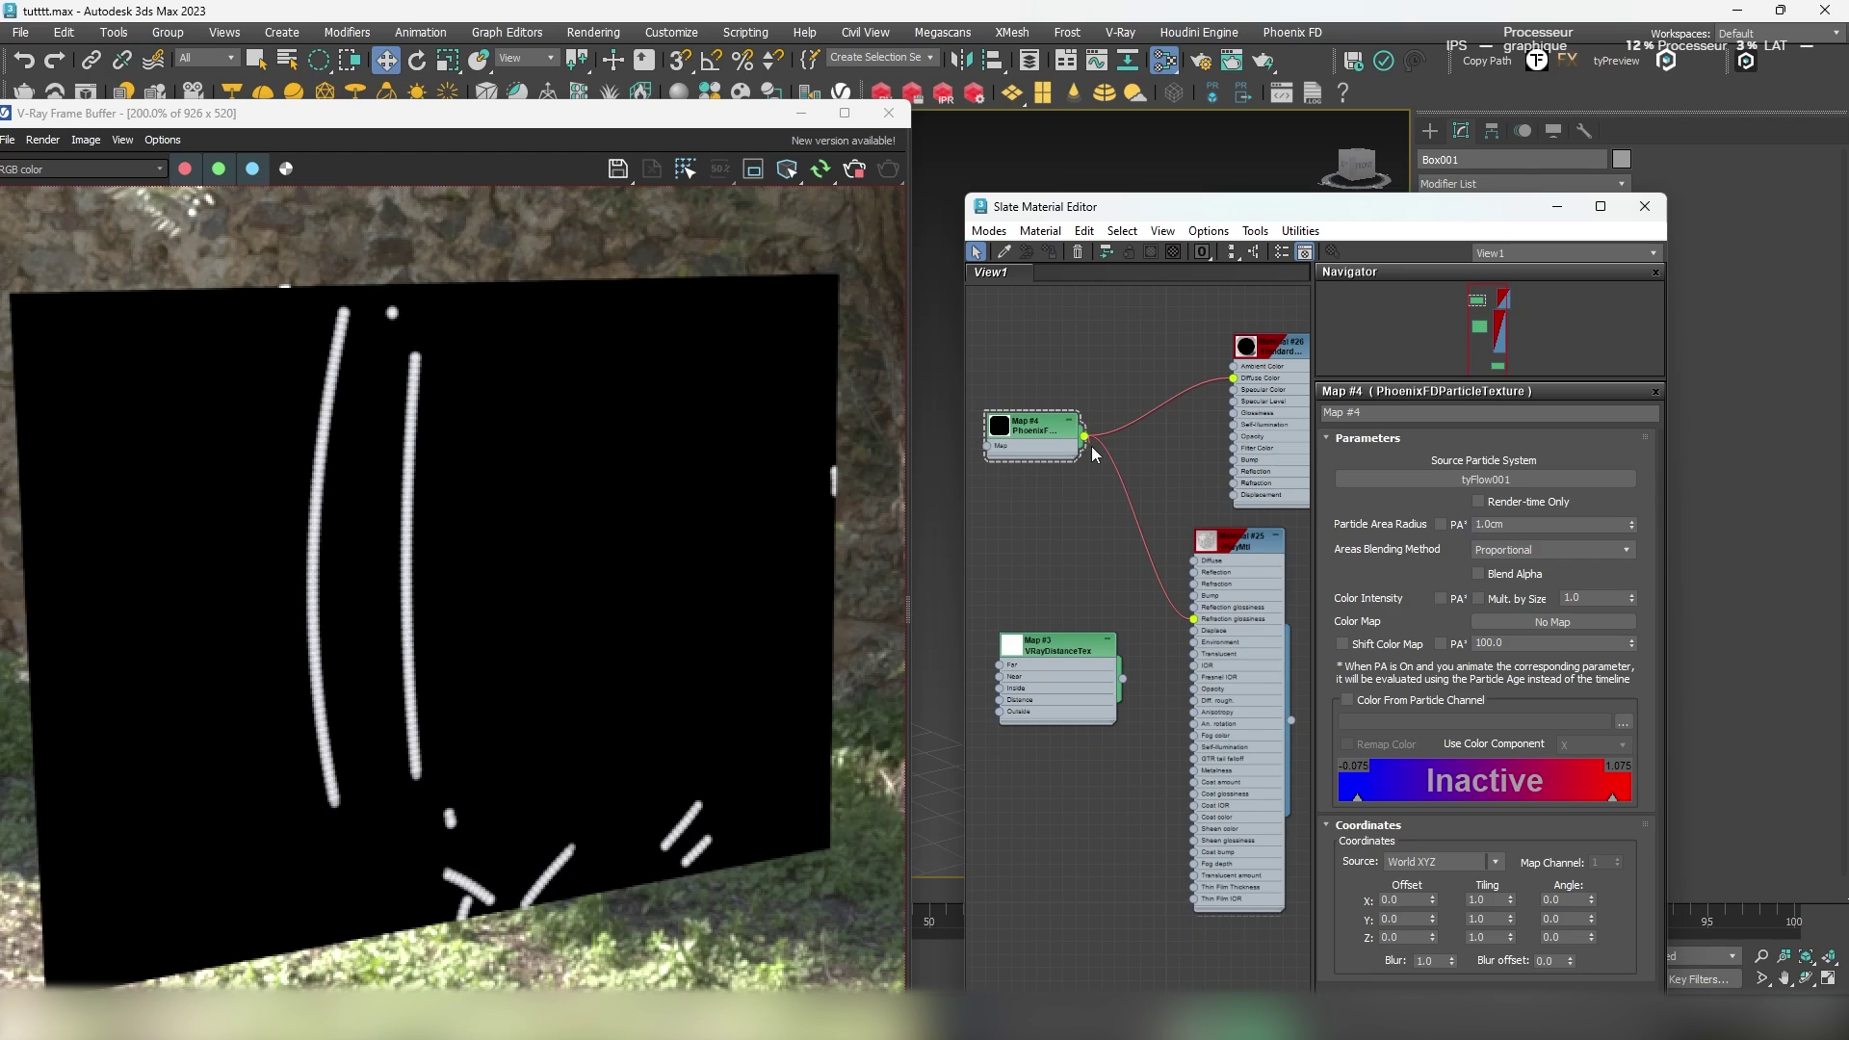
- Create an OSL Range/Remapper float map fed by the PhoenixFDParticleTexture map
left_click_drag(1085, 436, 1072, 543)
mouse_move(1165, 664)
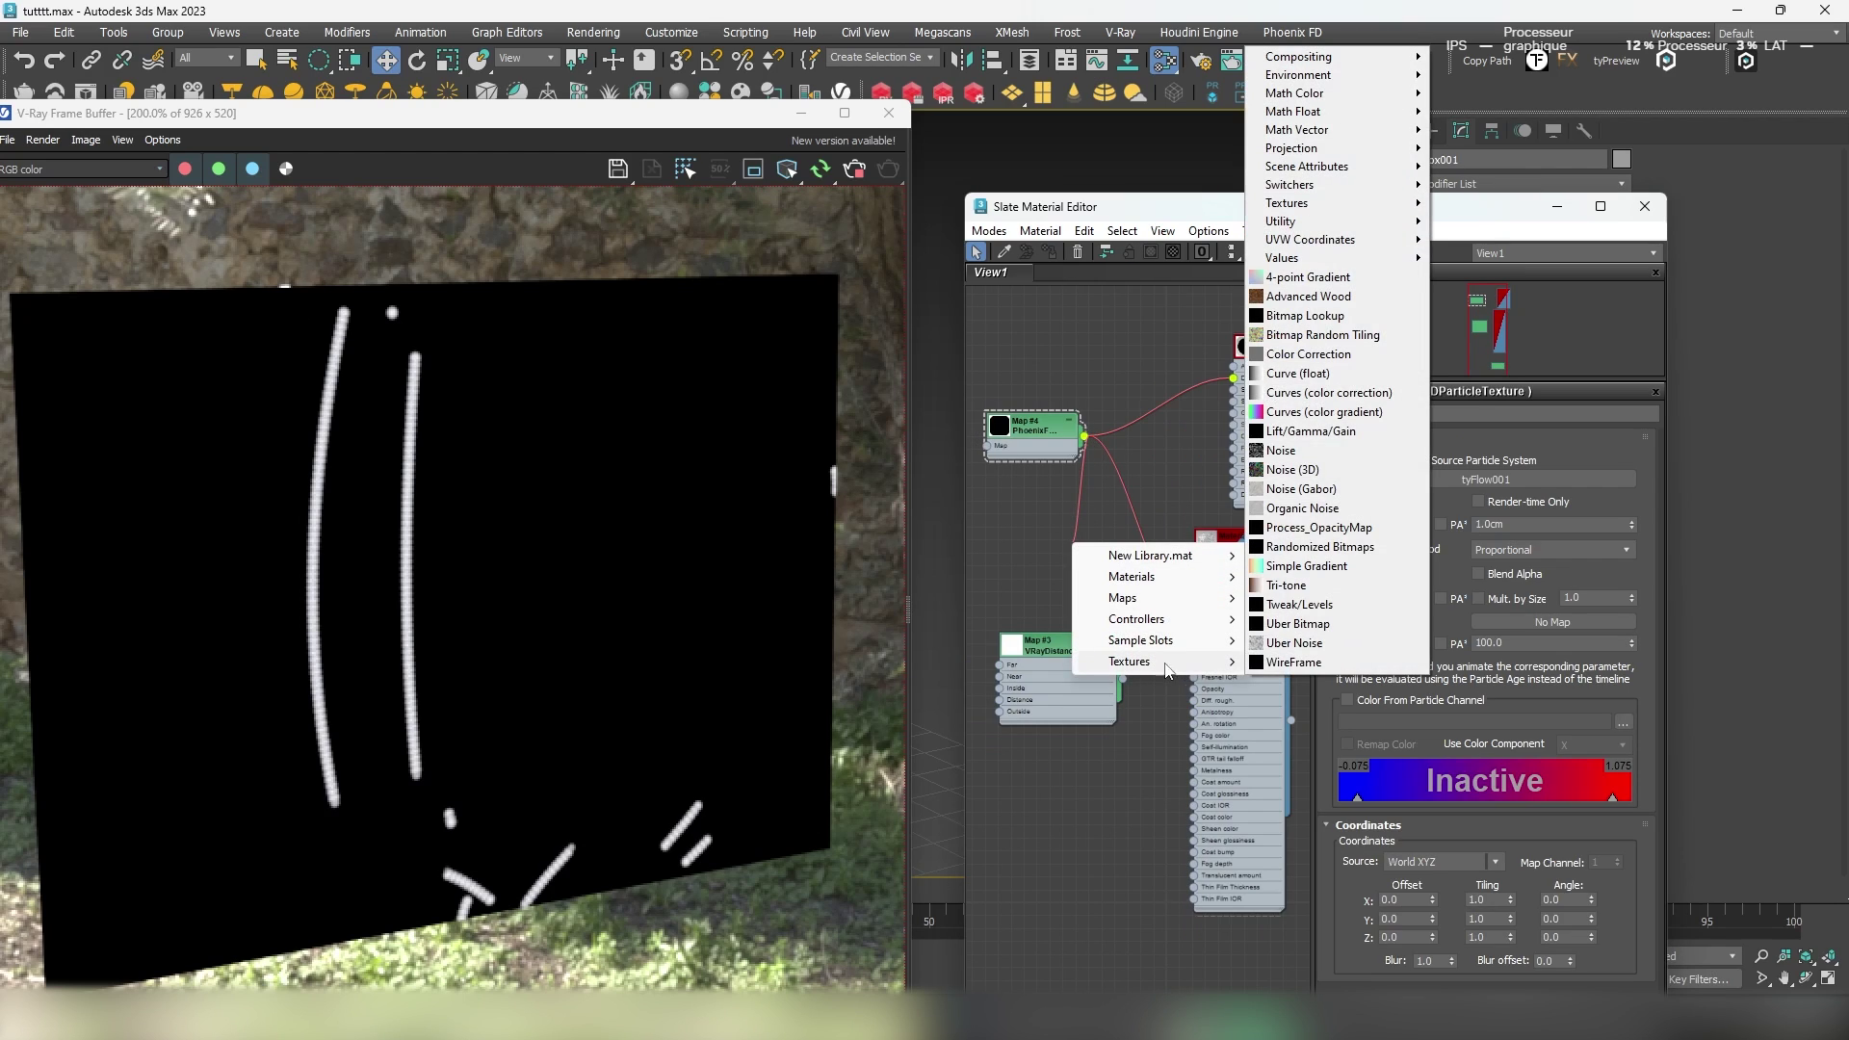
mouse_move(1315, 114)
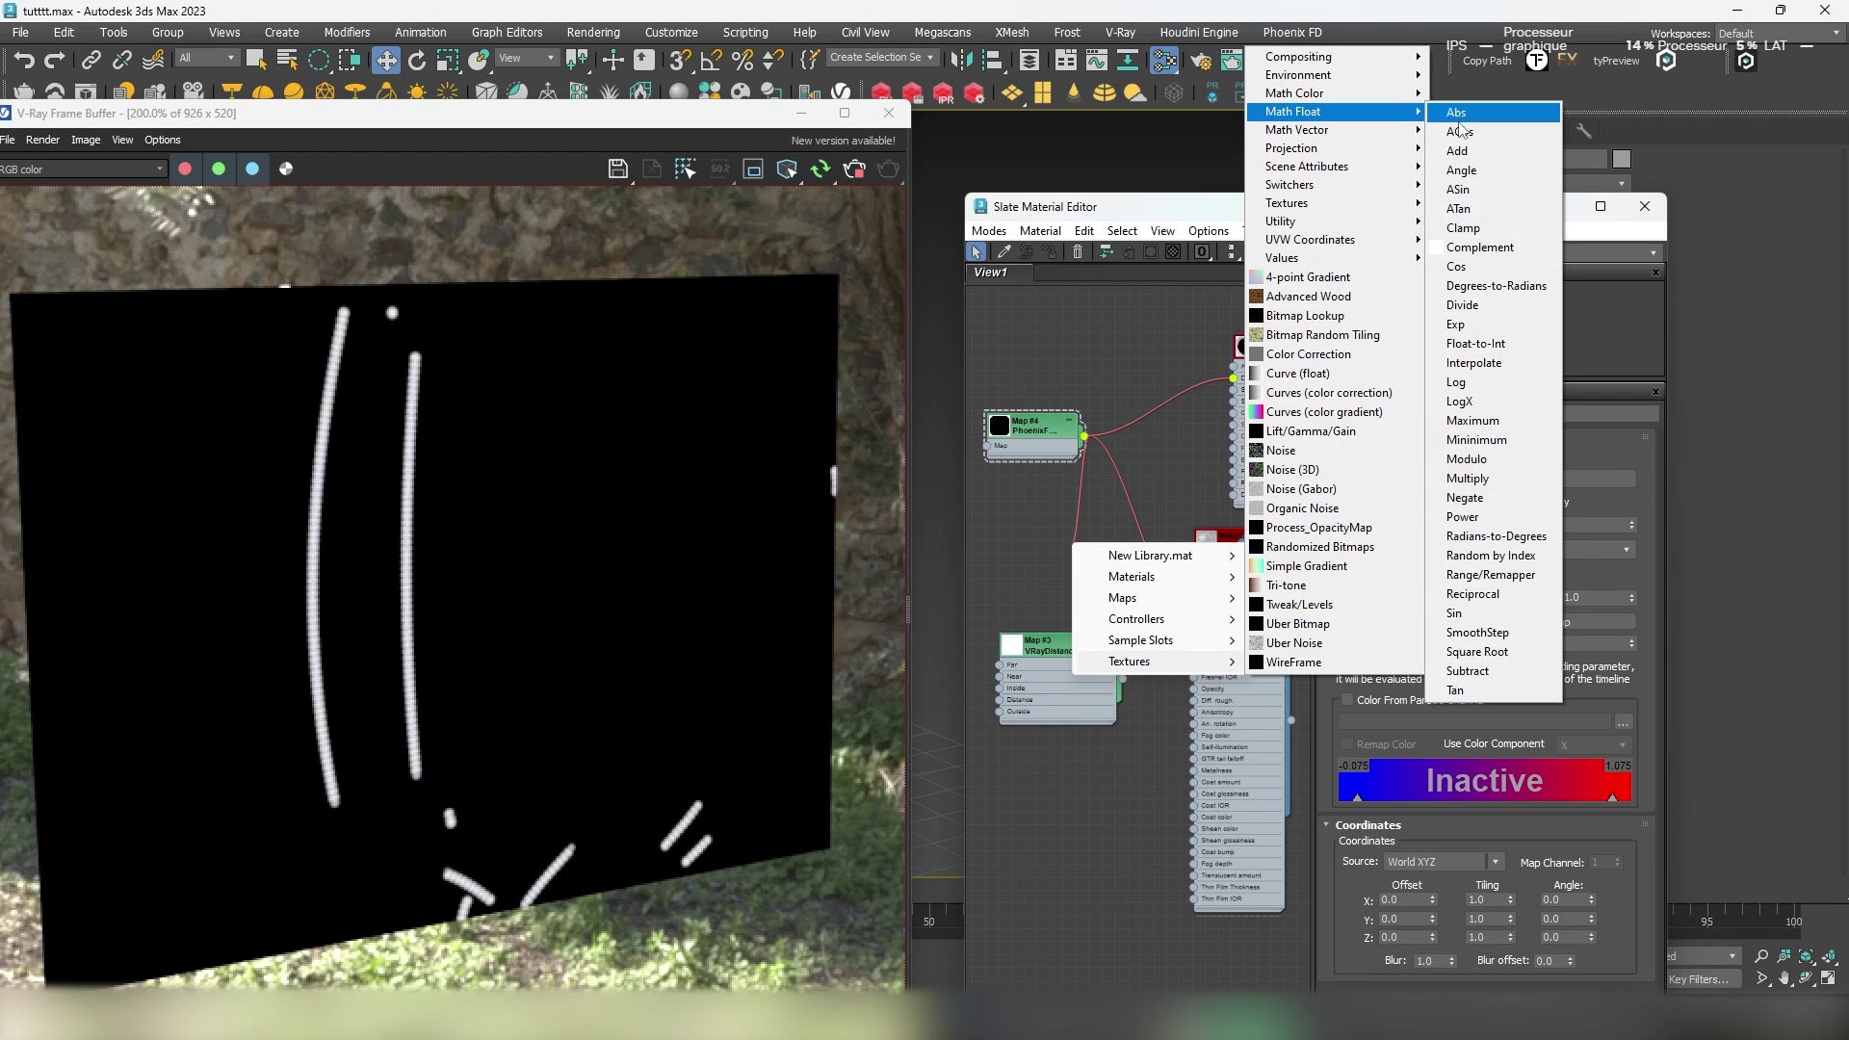
left_click(1495, 577)
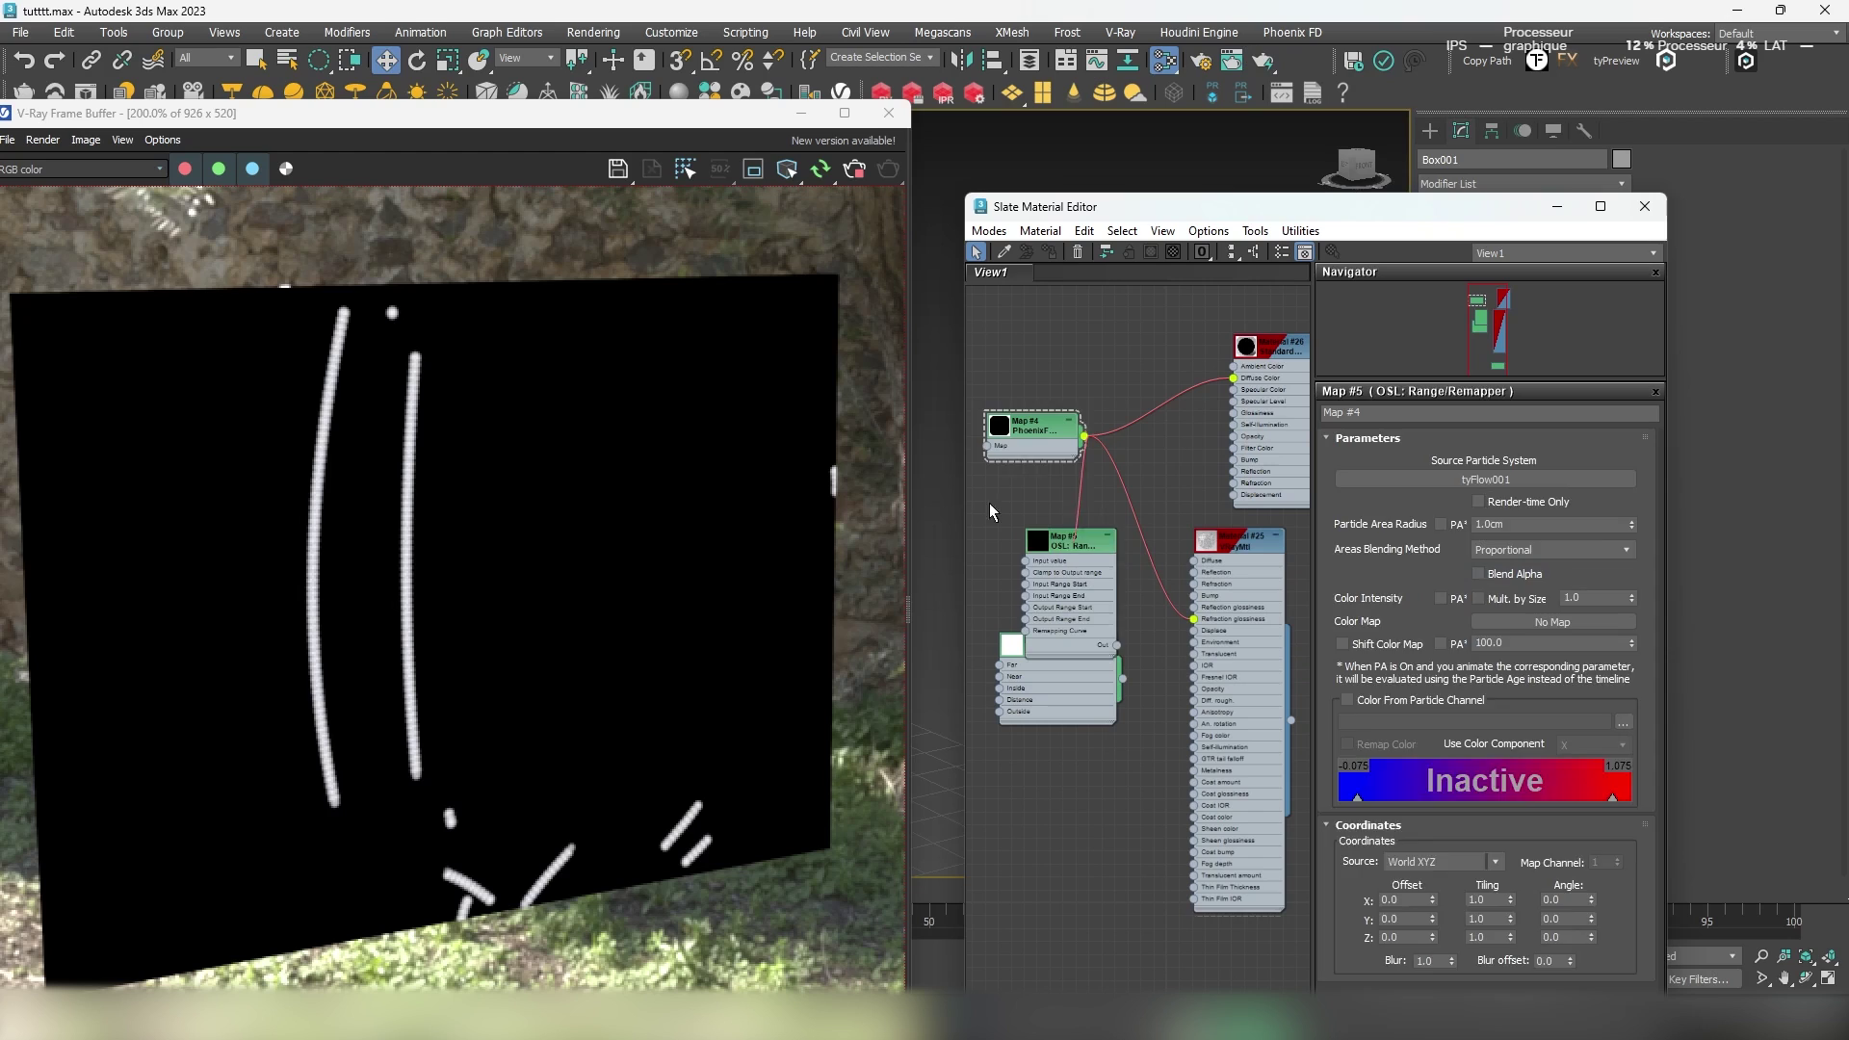
- Connect the Range/Remapper output to the Standard material's diffuse color and set its Output Range Start to 0.5
left_click_drag(1044, 539, 1051, 536)
scroll(1081, 530, "up", 3)
middle_click_drag(1081, 539, 1107, 551)
left_click_drag(1113, 544, 1075, 528)
scroll(1194, 491, "down", 2)
middle_click_drag(1205, 500, 1122, 518)
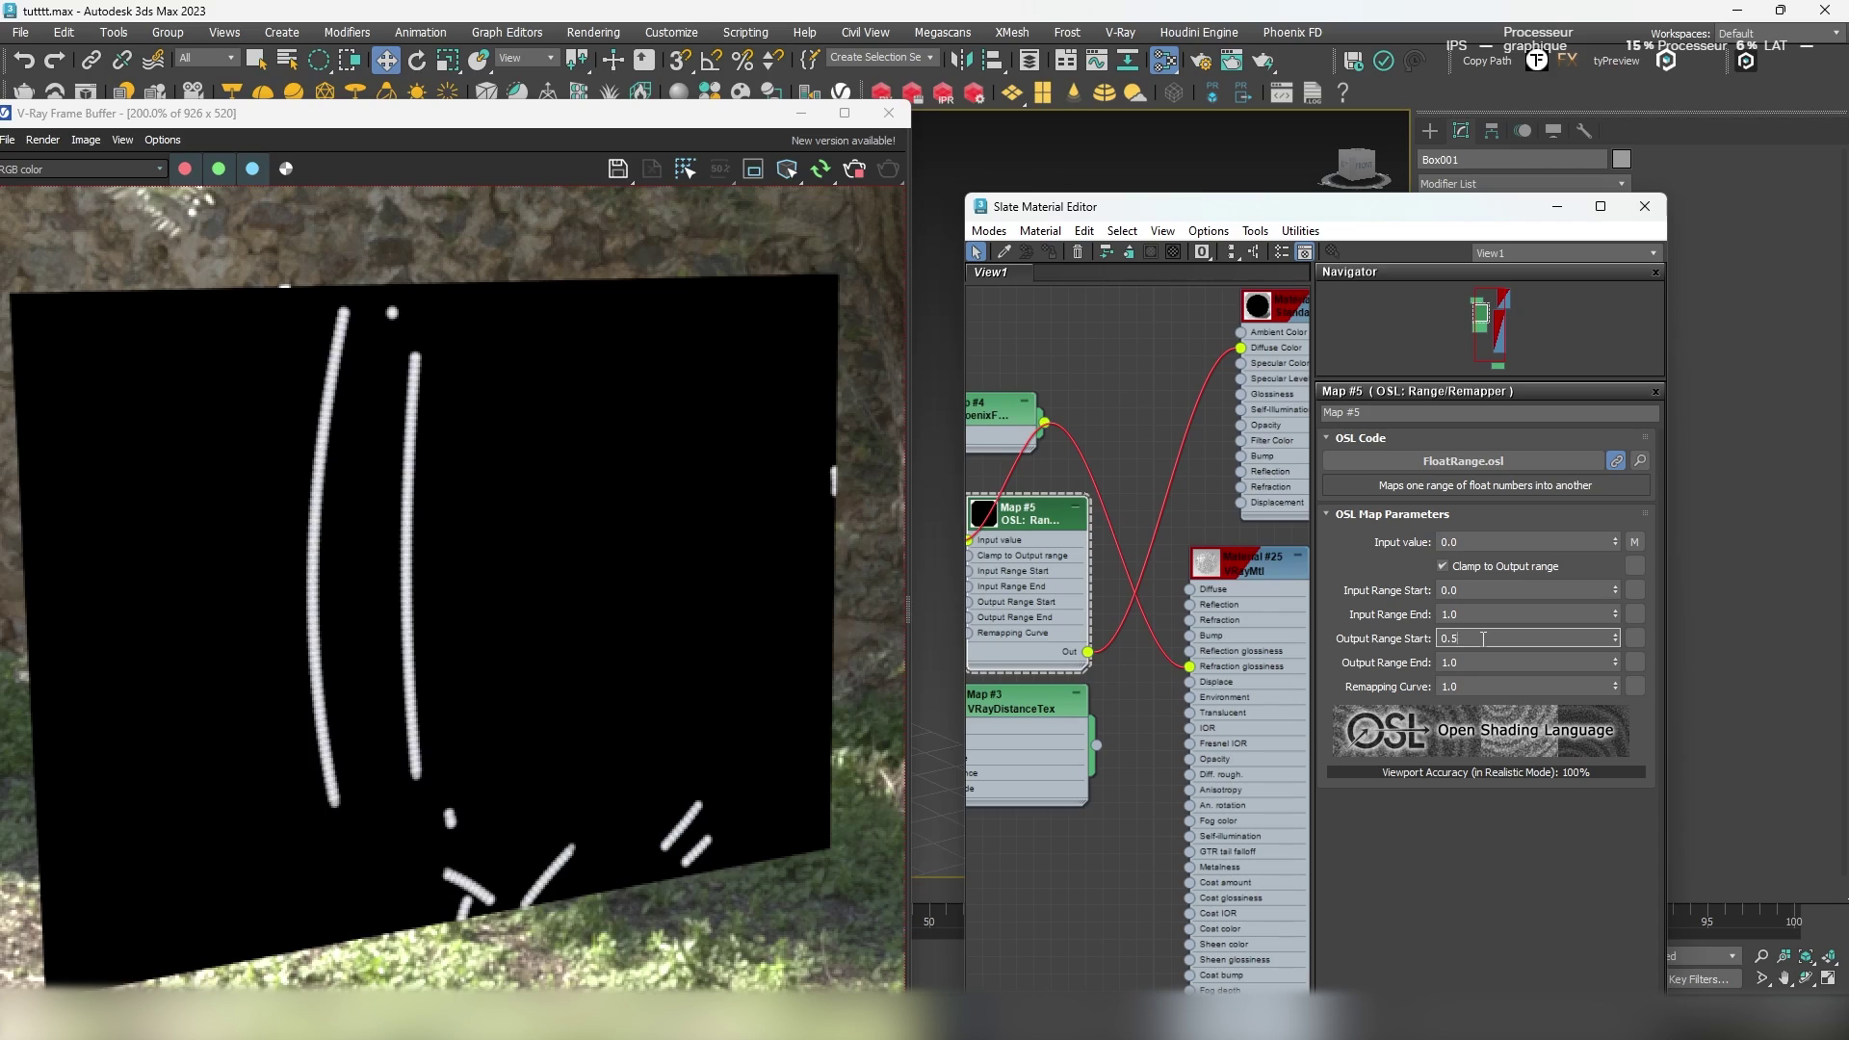
key("Return")
- Assign the glass VRayMtl to the panel and connect the Range/Remapper output to its refraction glossiness
scroll(1189, 580, "down", 1)
double_click(1239, 564)
left_click_drag(664, 113, 751, 132)
left_click(1053, 253)
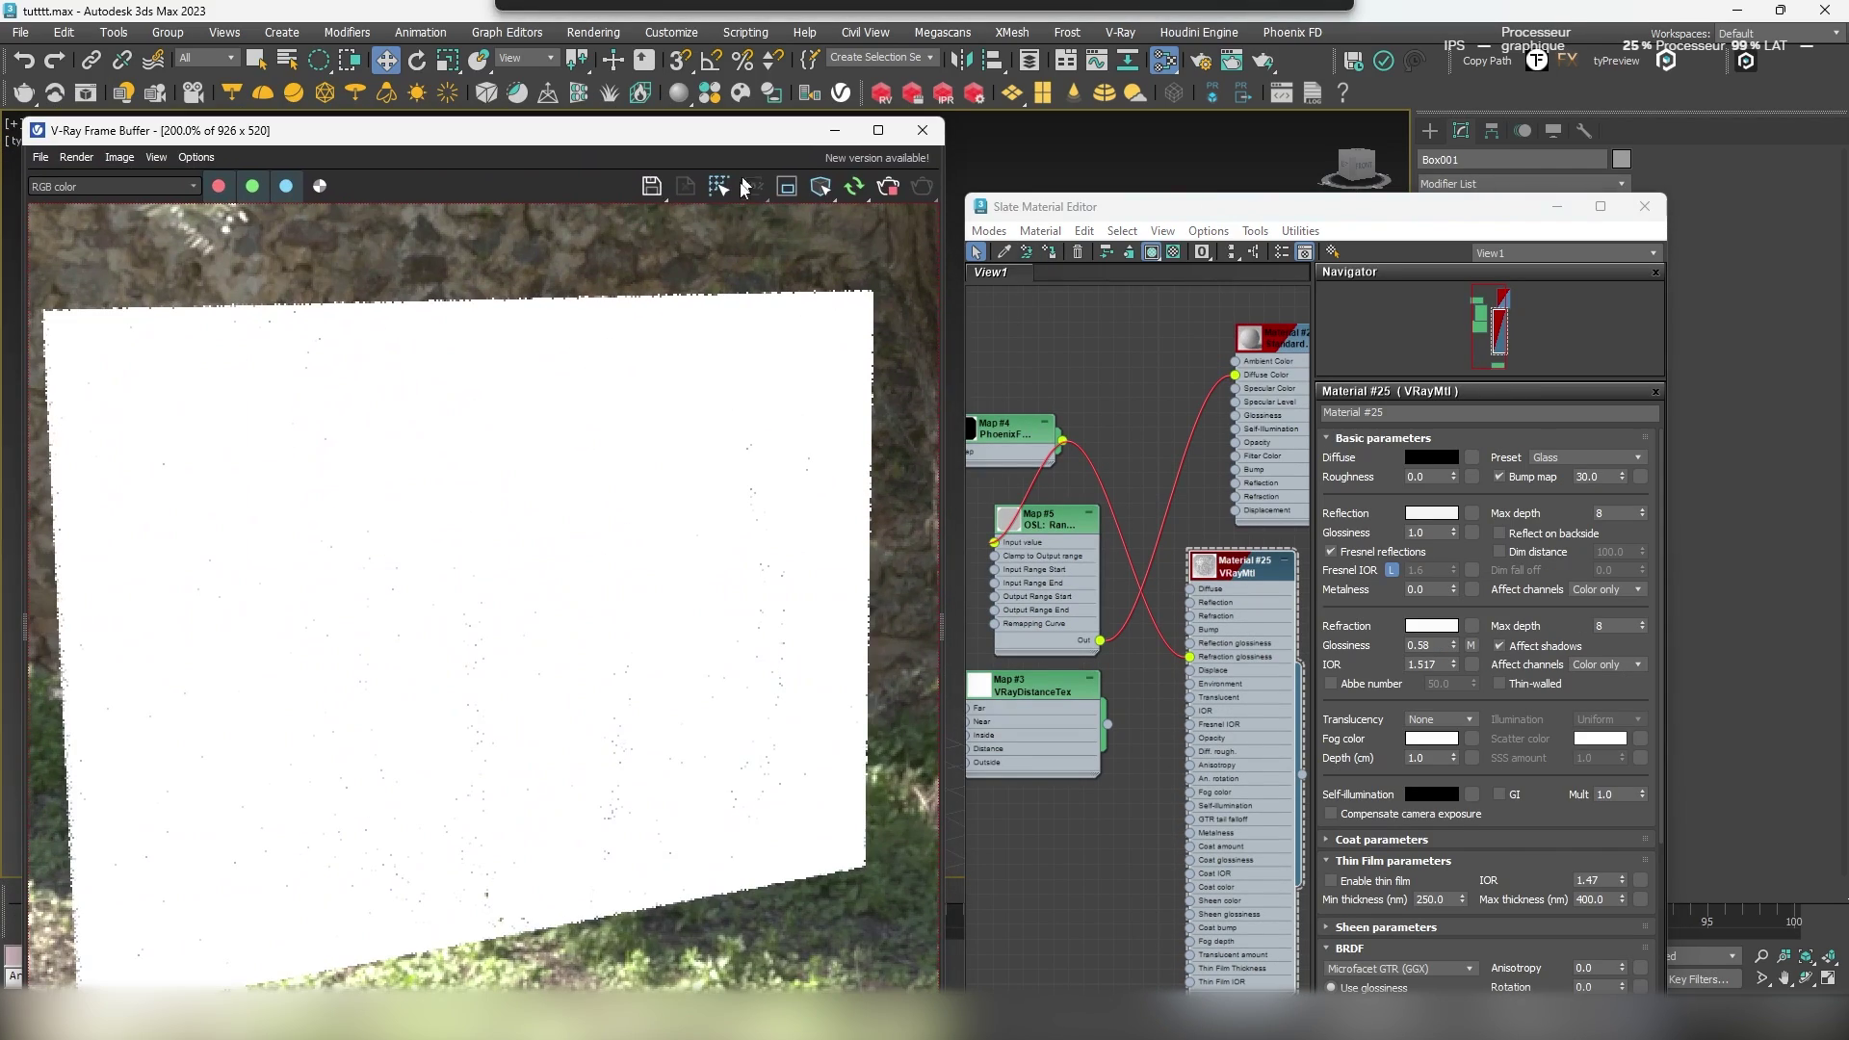
left_click_drag(1190, 660, 1190, 657)
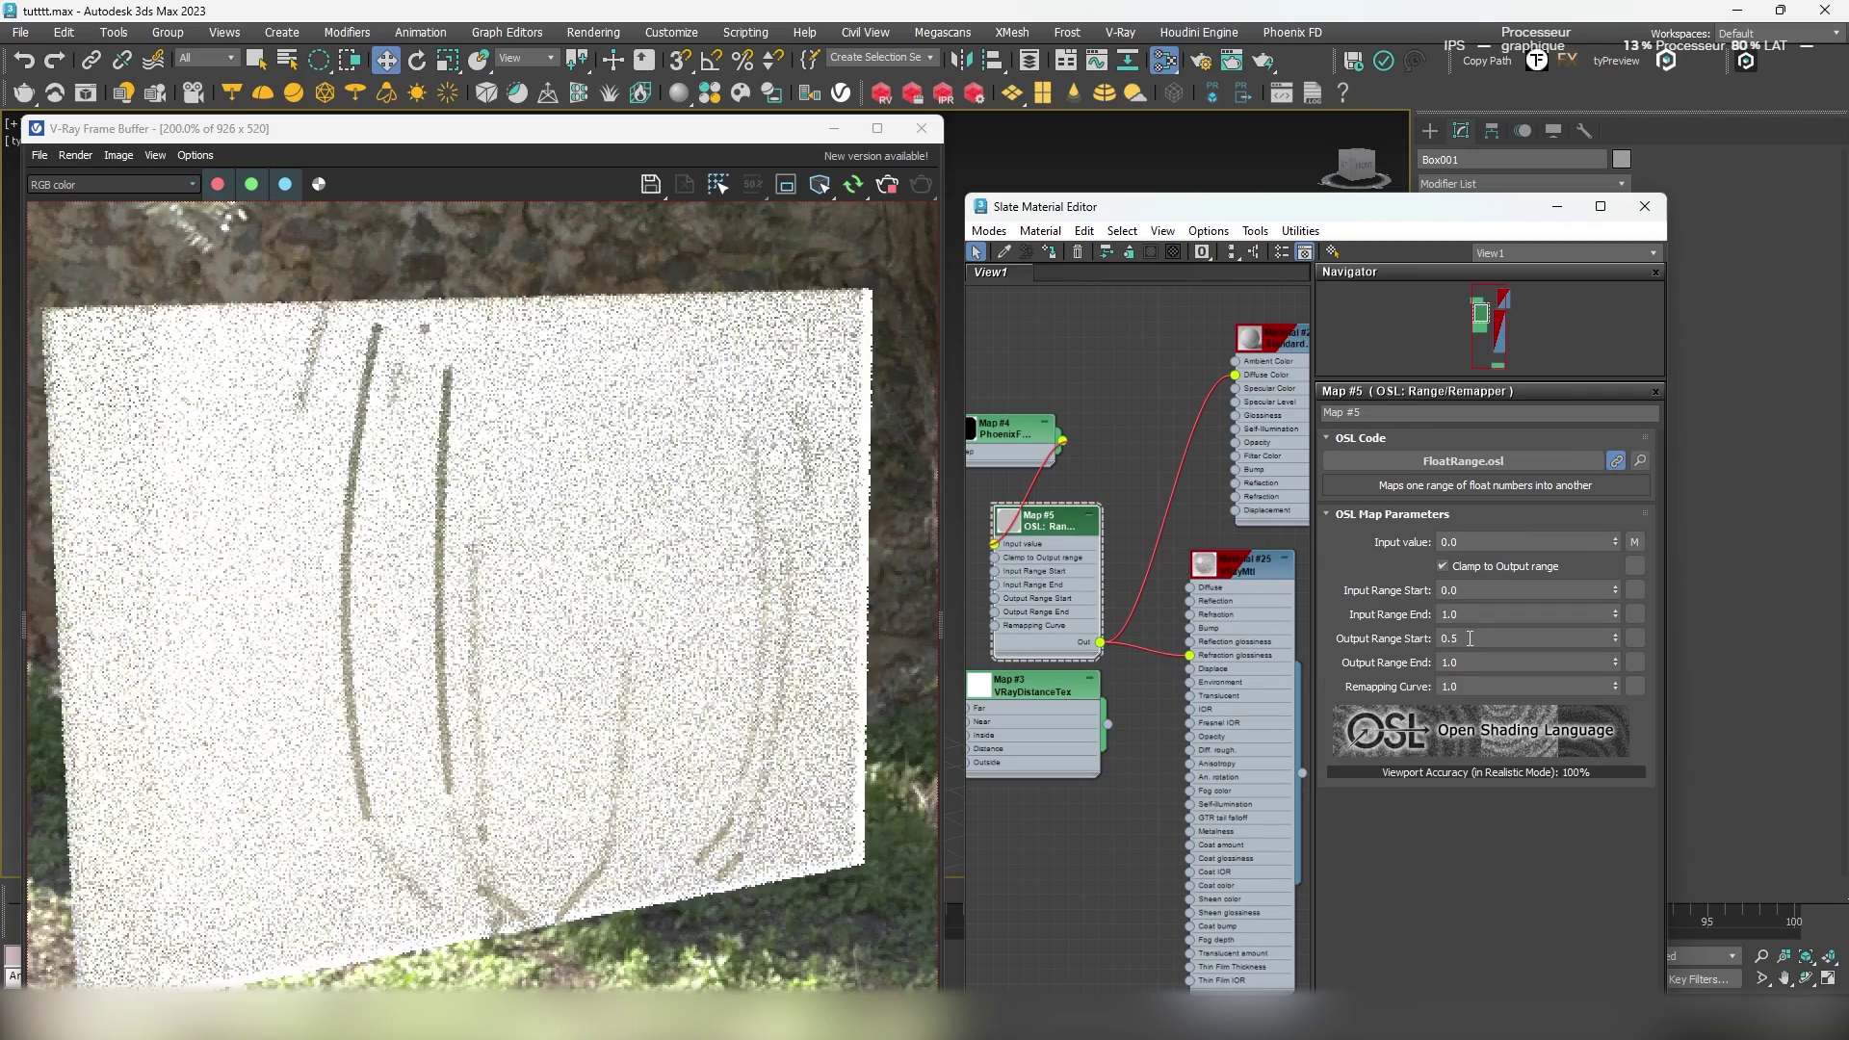
- Try Output Range Start values of 0.8 and 0.7 on the Range/Remapper map, and settle on 0.65
left_click(1469, 638)
key("BackSpace")
type("8")
key("Return")
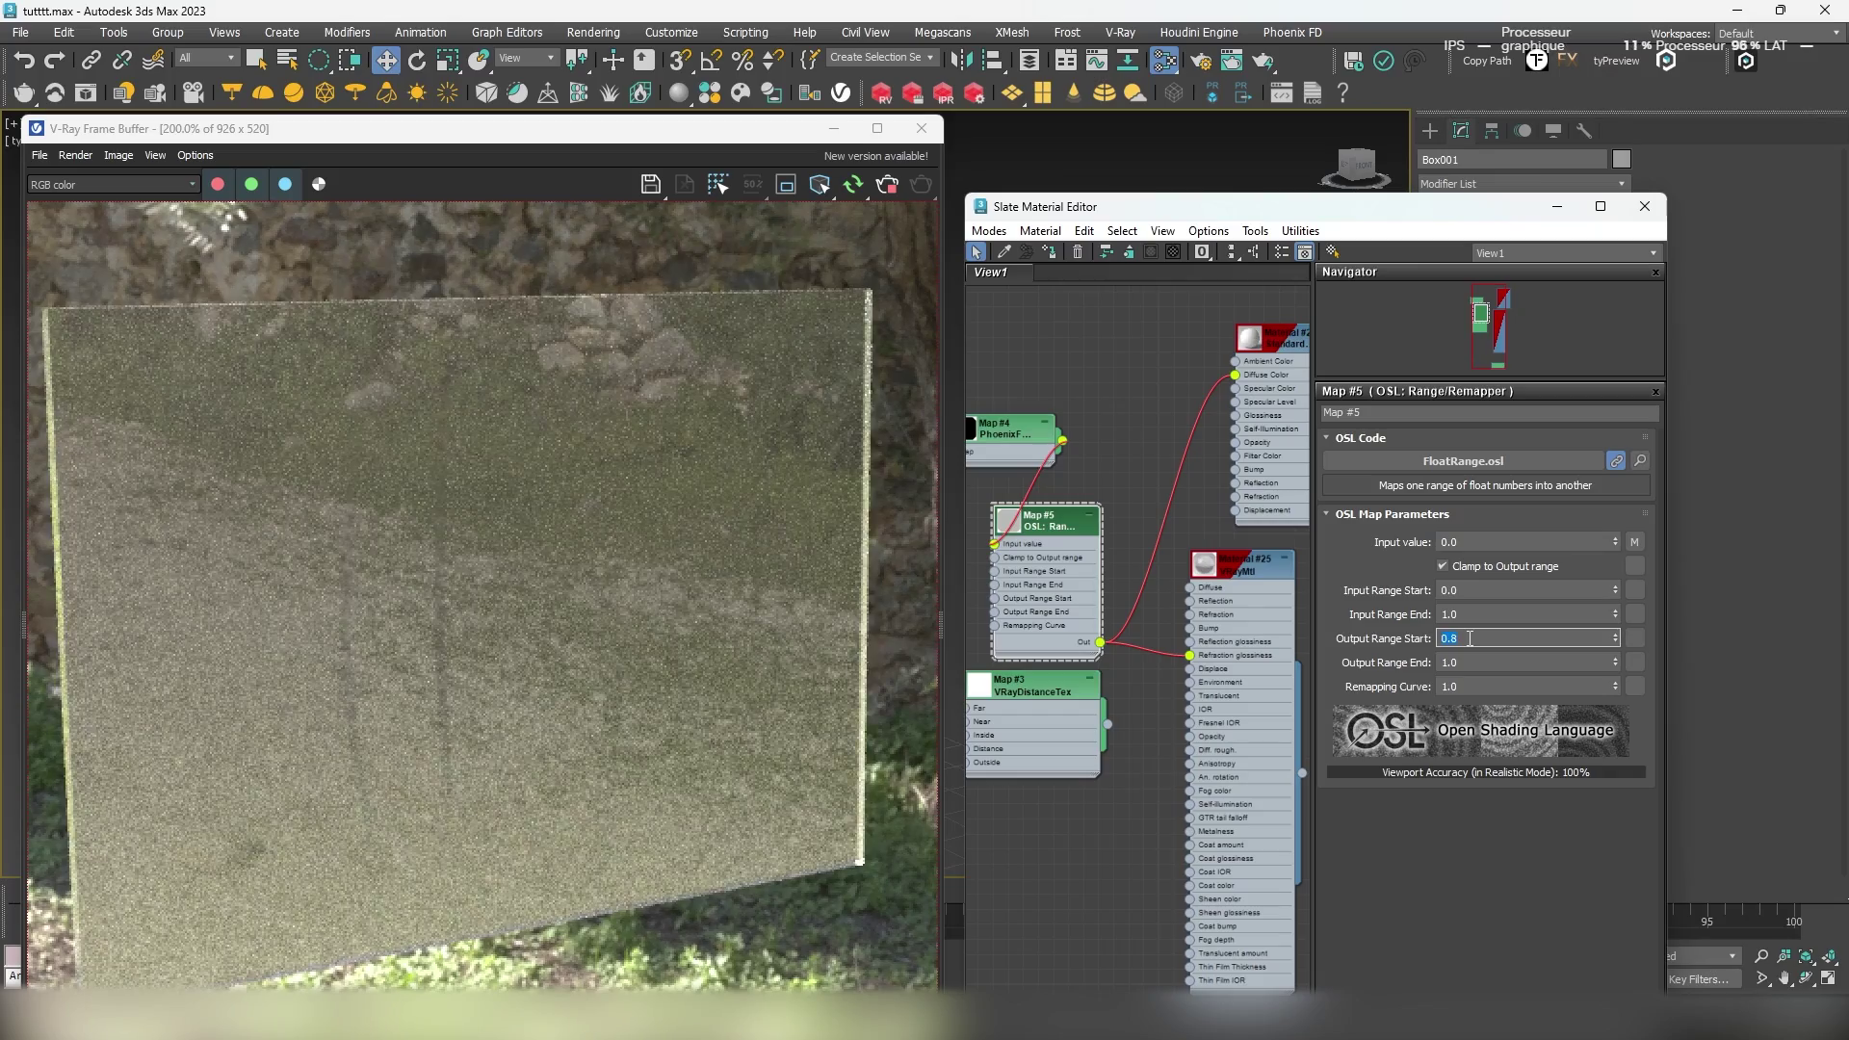
type("7")
key("Return")
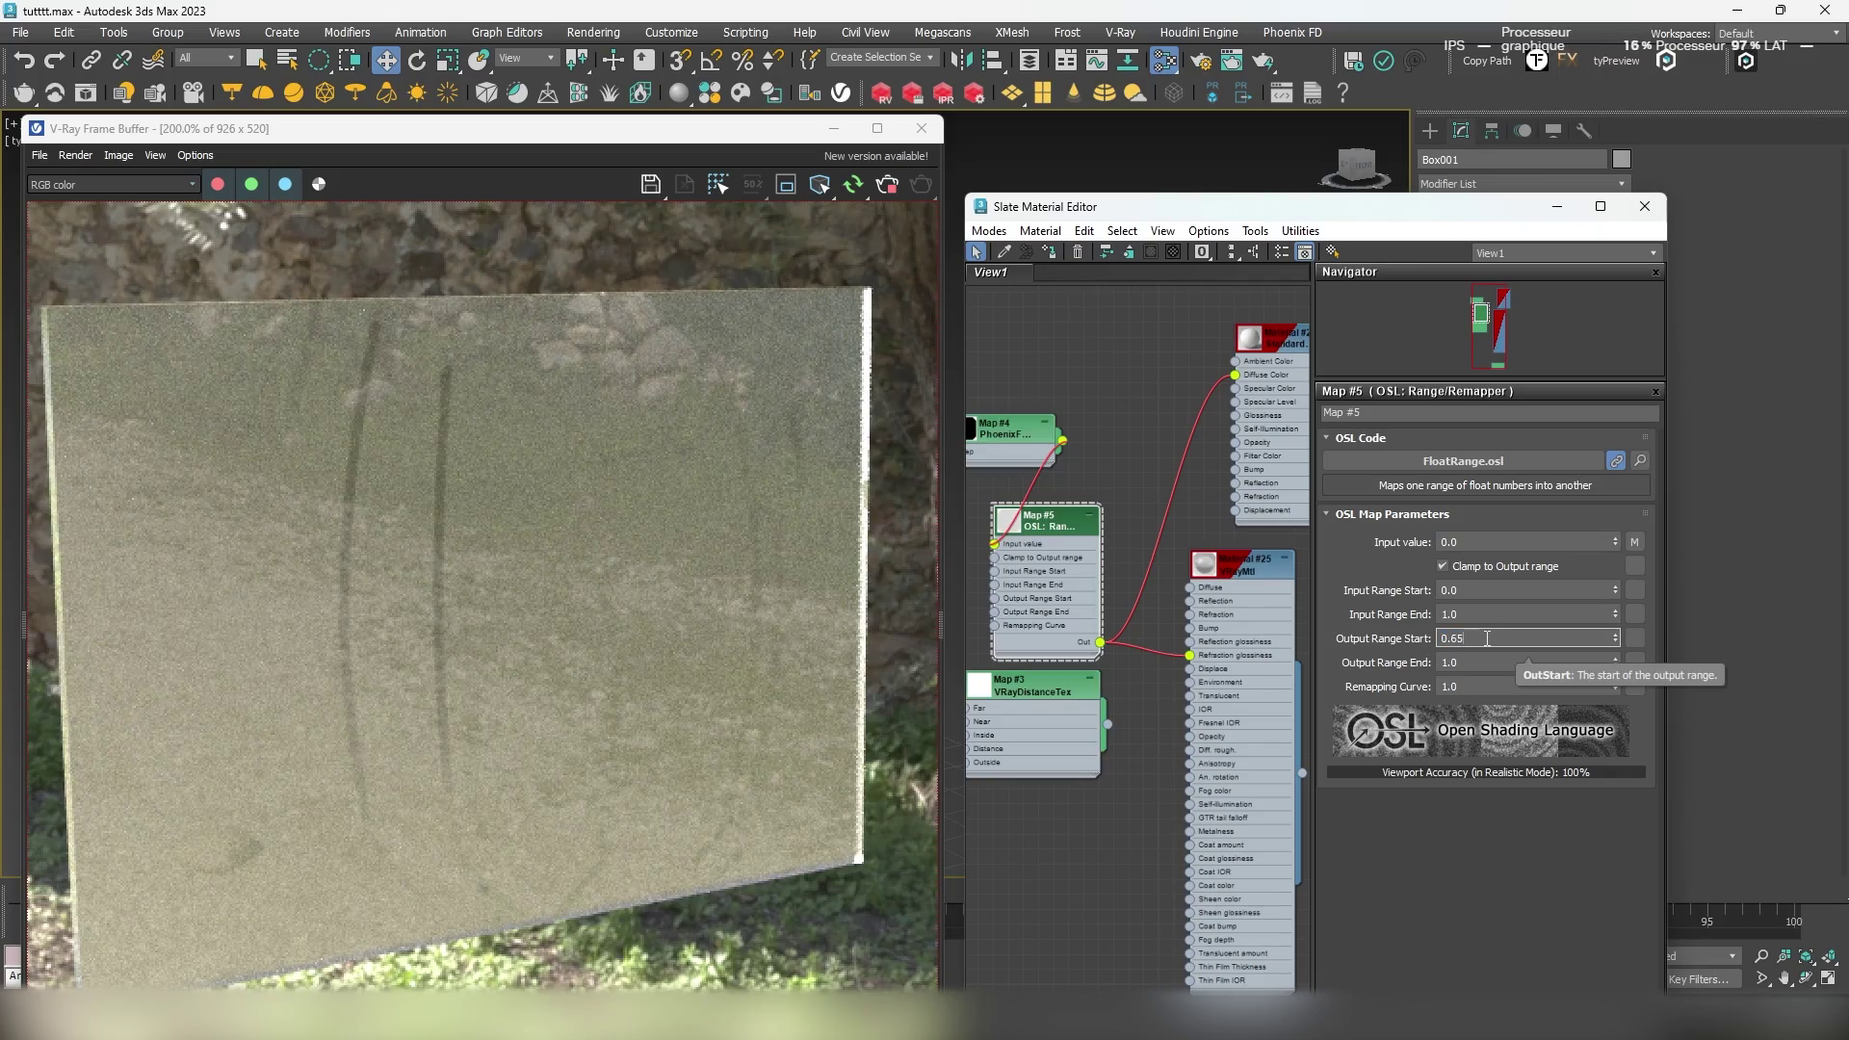
type("0.65")
key("Return")
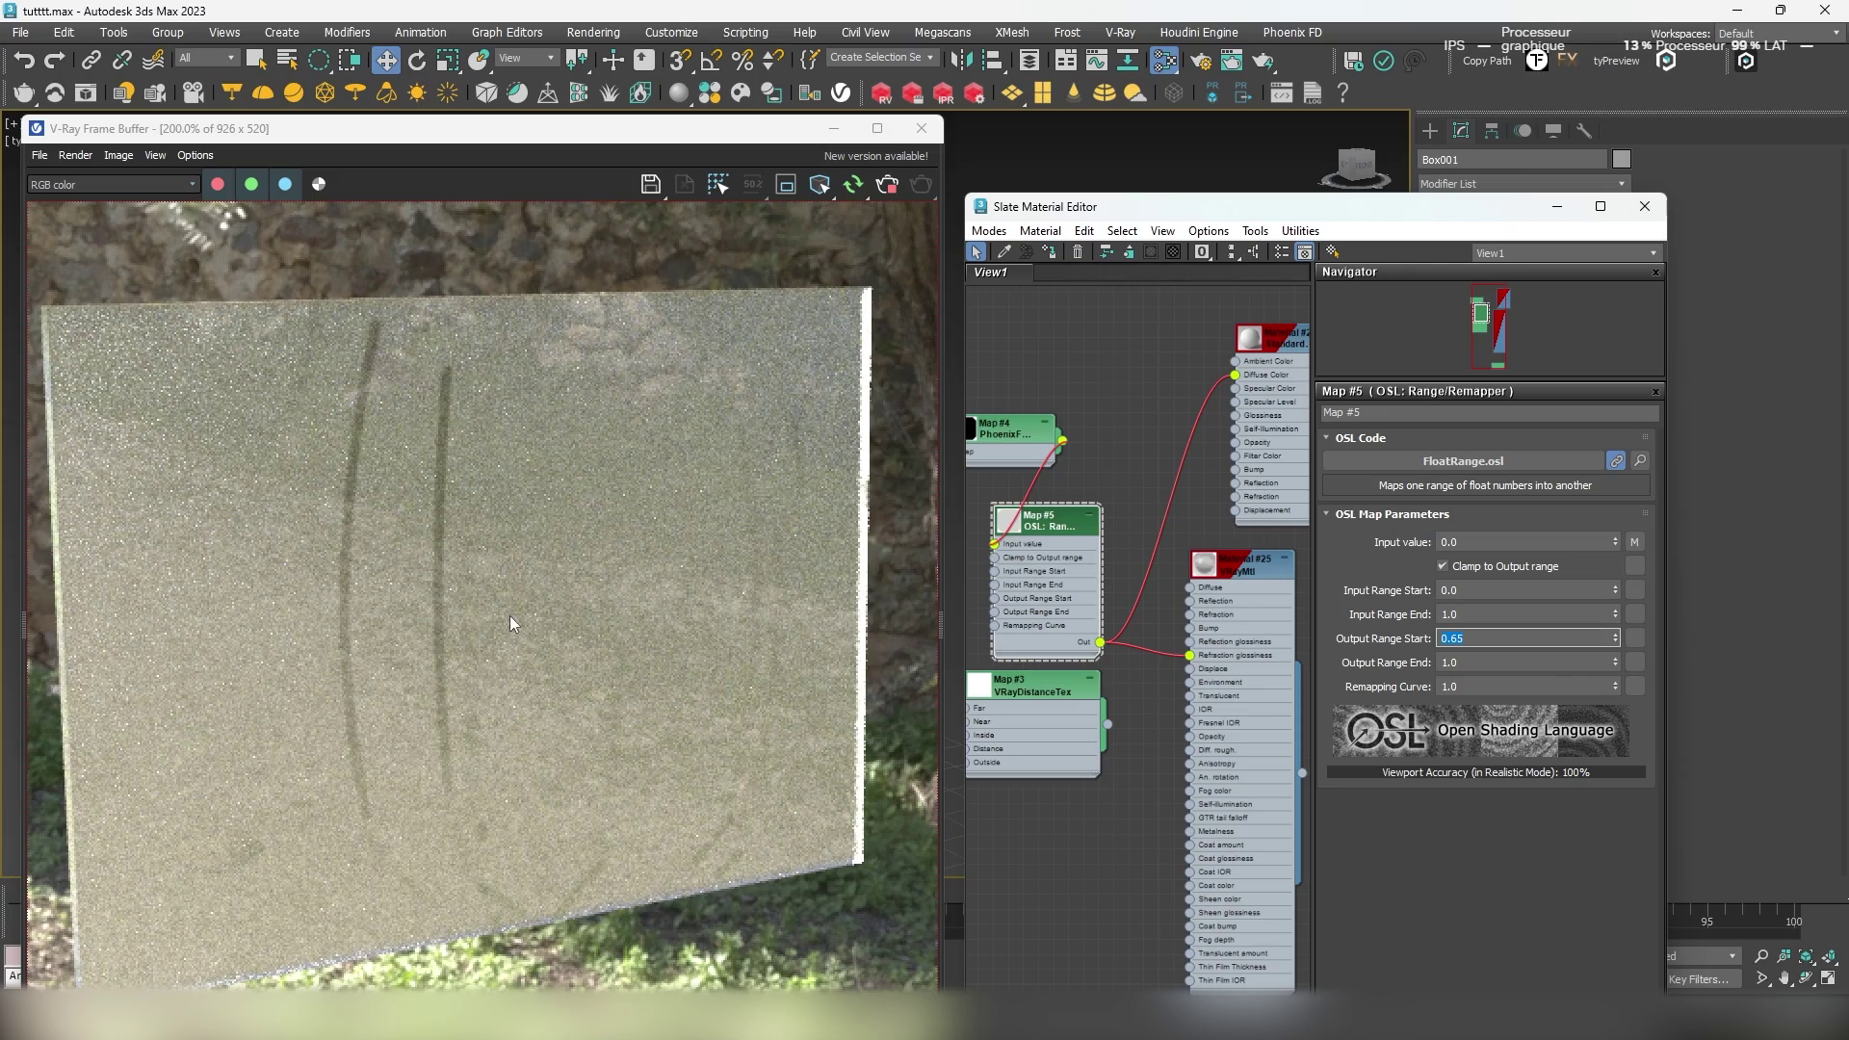
- Move the PhoenixFDParticleTexture node to the input side of the Range/Remapper node
middle_click_drag(1143, 474, 1200, 460)
left_click_drag(1069, 414, 967, 533)
middle_click_drag(987, 478, 1043, 468)
scroll(1043, 468, "down", 1)
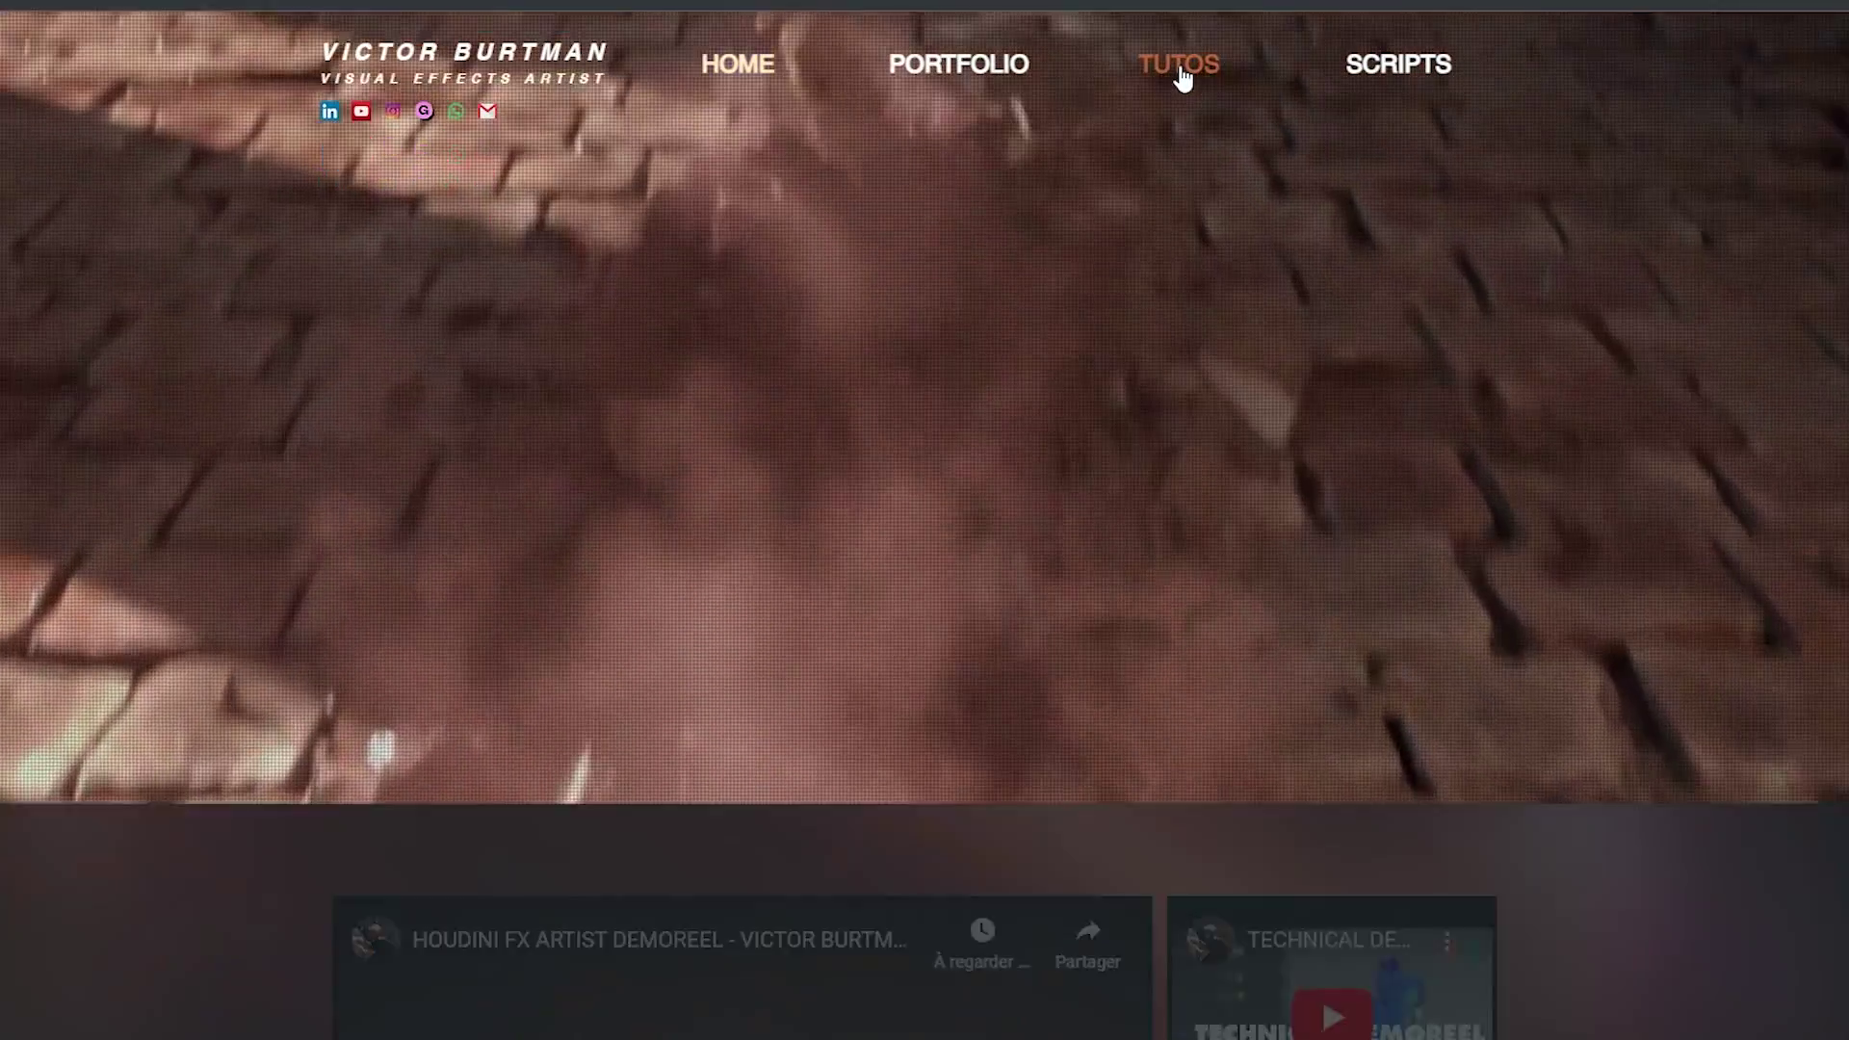
- Switch to the artist's website, open the premium tutorials store on Gumroad and find the Condensation effect files product
left_click(1180, 65)
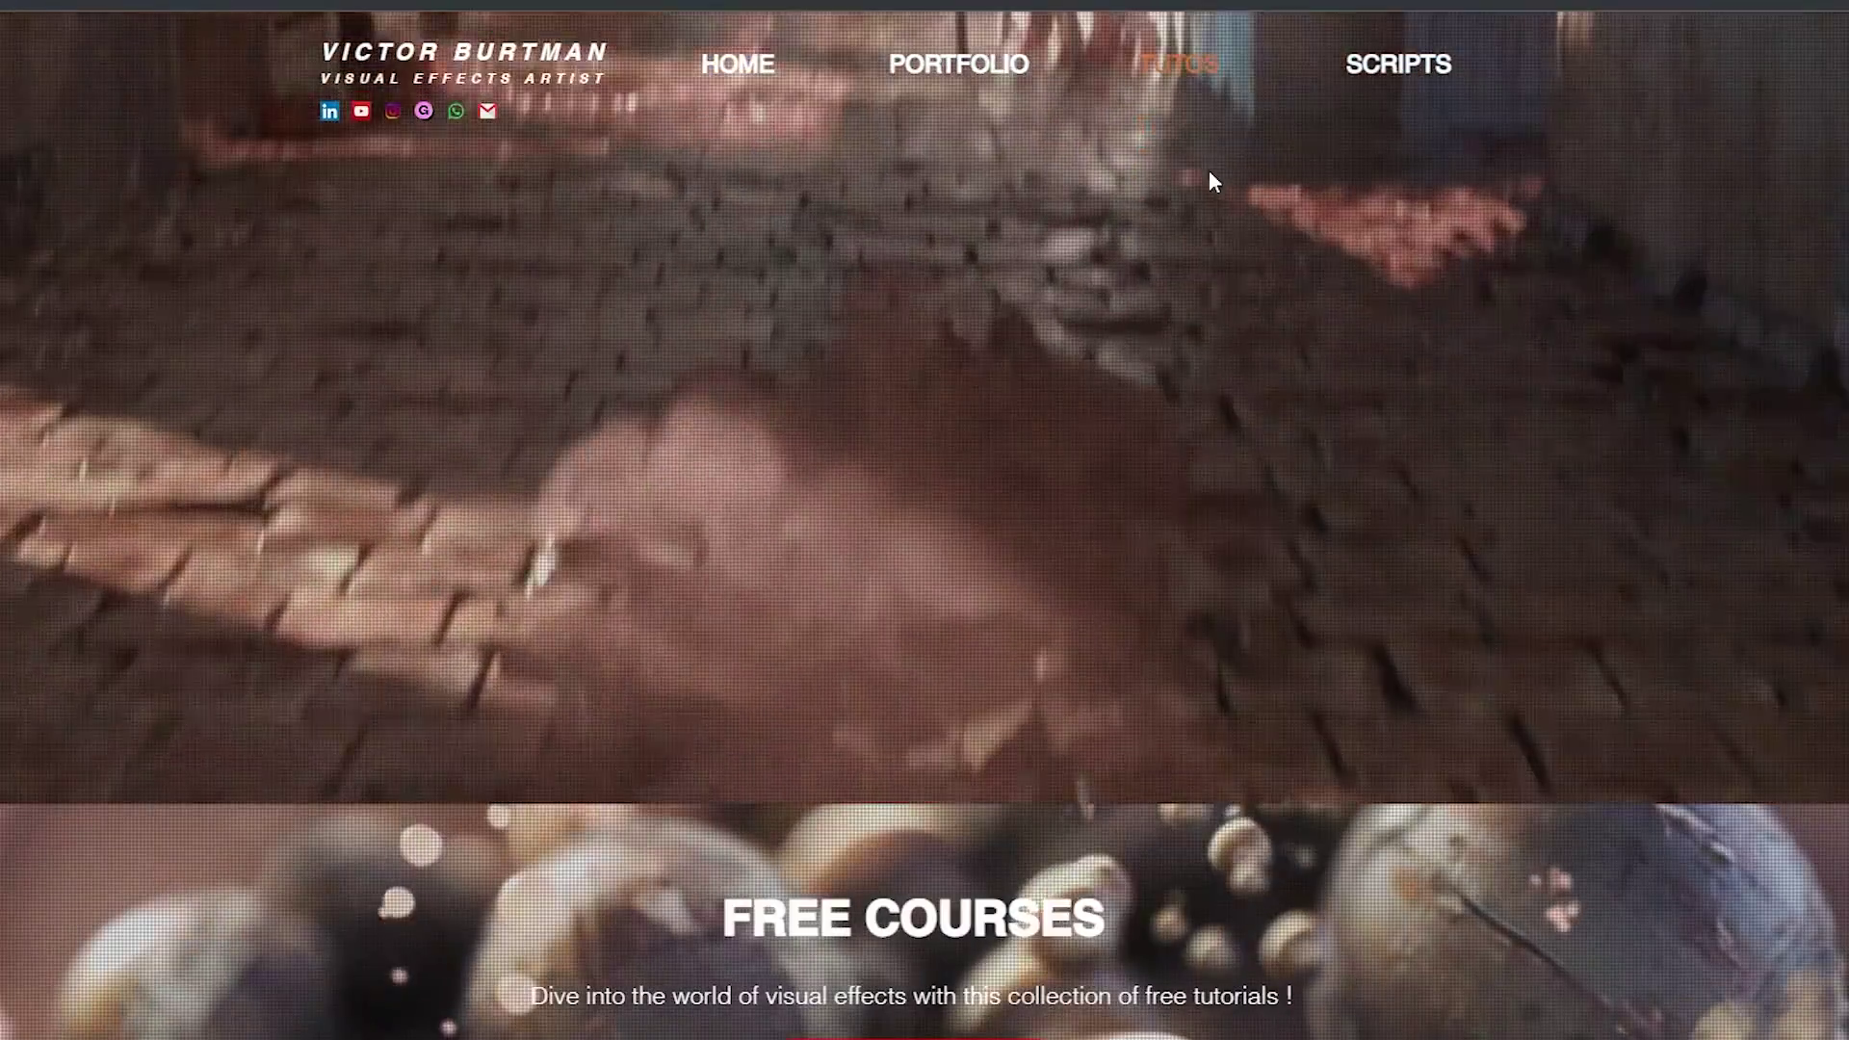
scroll(1159, 321, "down", 5)
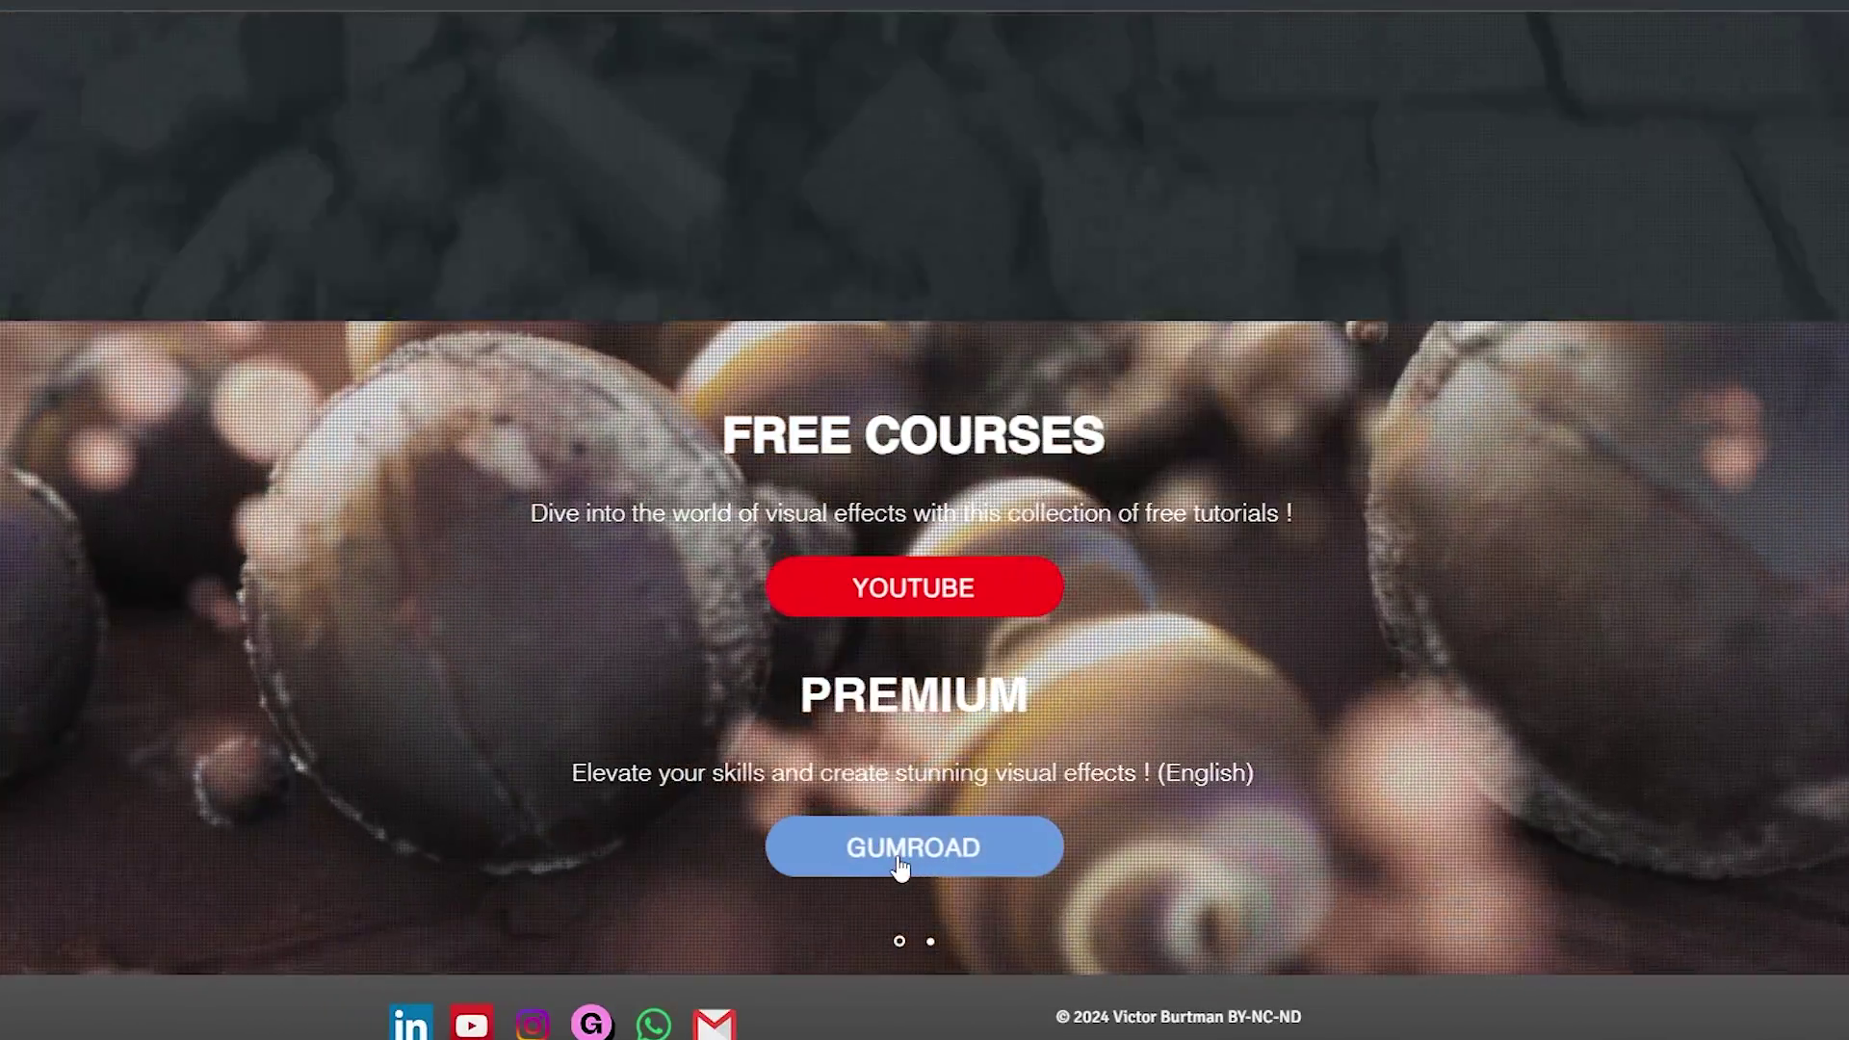
left_click(900, 867)
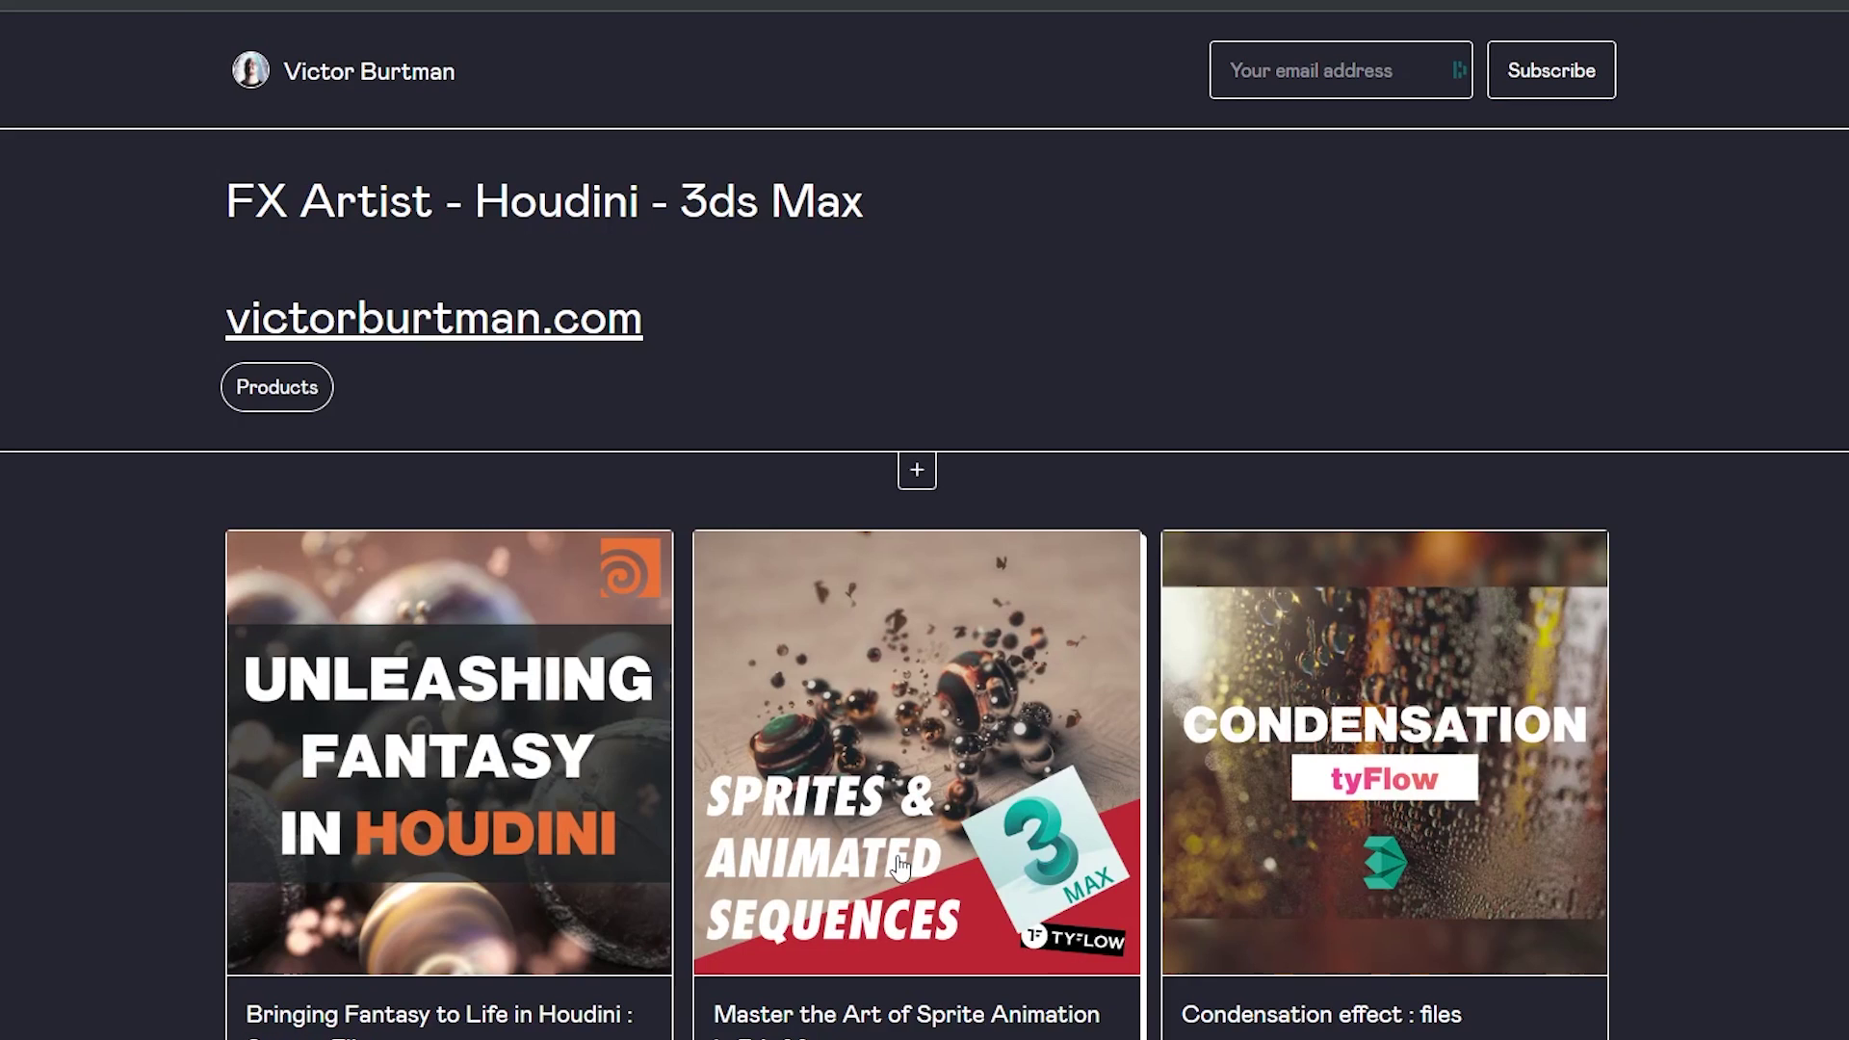
scroll(899, 866, "down", 3)
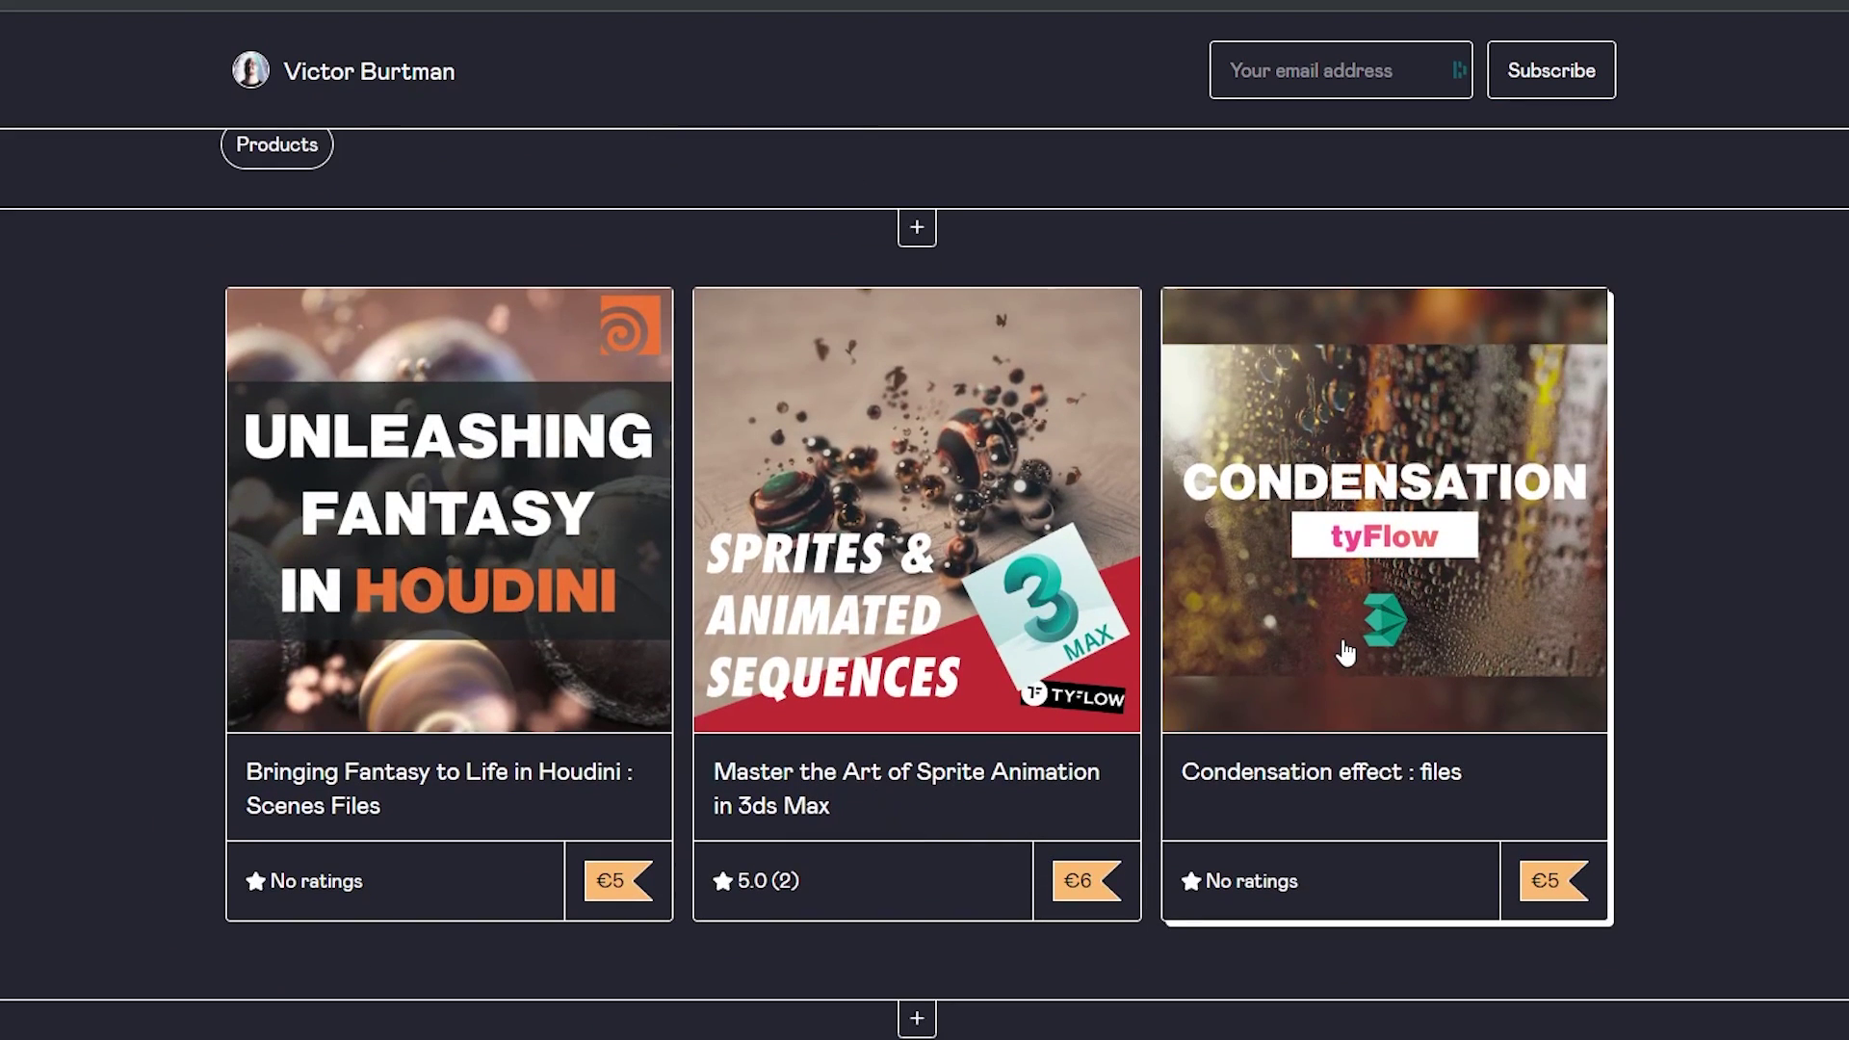